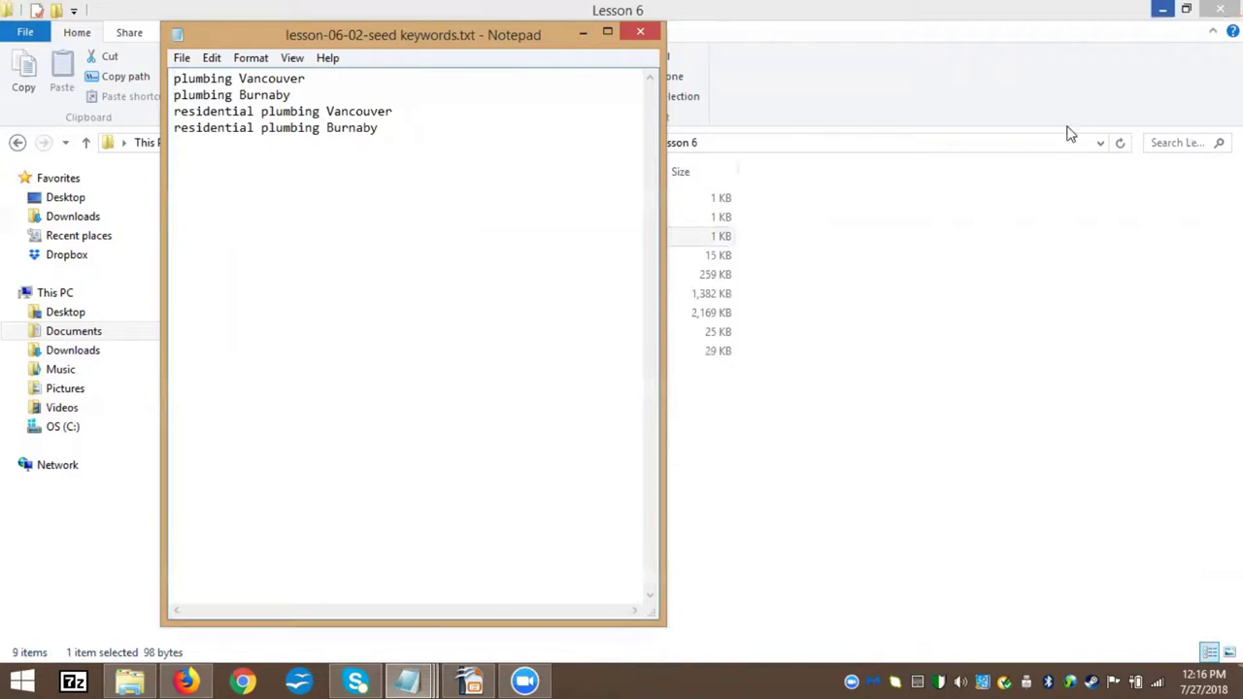
# Clear the open windows away, launch Market Samurai from the desktop and start a new project
pyautogui.press('super+Down')
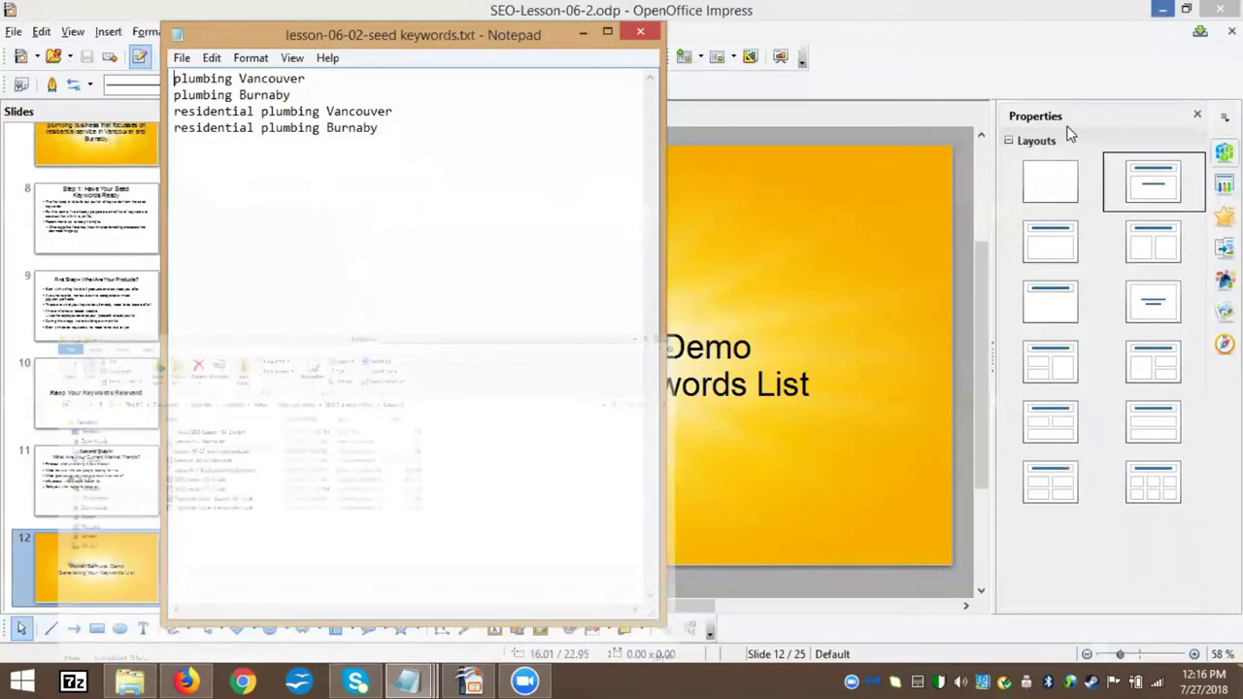
pyautogui.press('super+Down')
pyautogui.doubleClick(1127, 515)
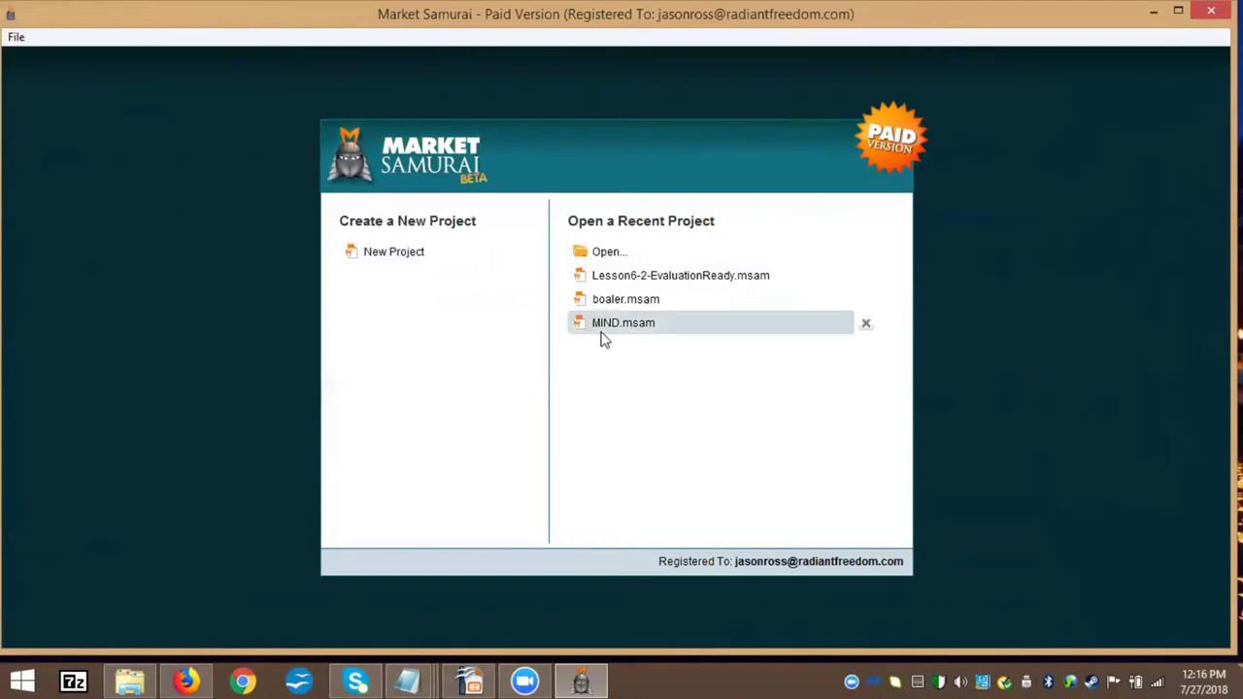
pyautogui.click(387, 254)
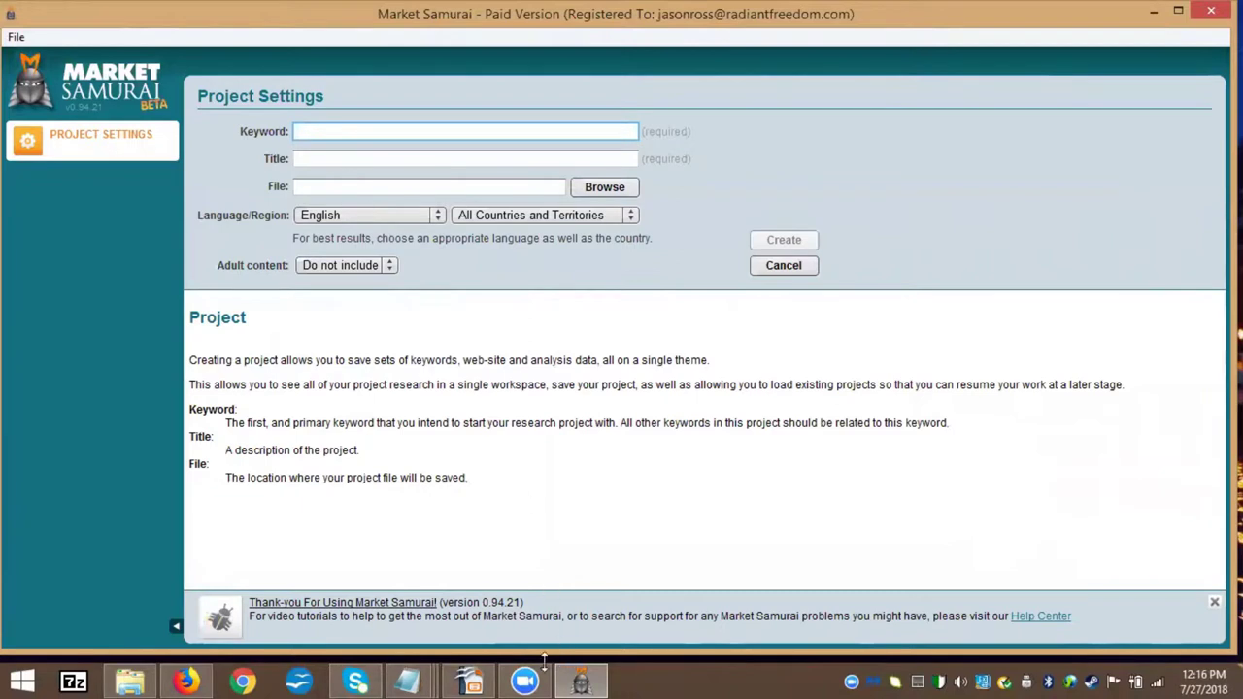
# Copy "plumbing Vancouver" from the lesson-06-02-seed keywords.txt file into the new project's Keyword field in Market Samurai
pyautogui.click(420, 680)
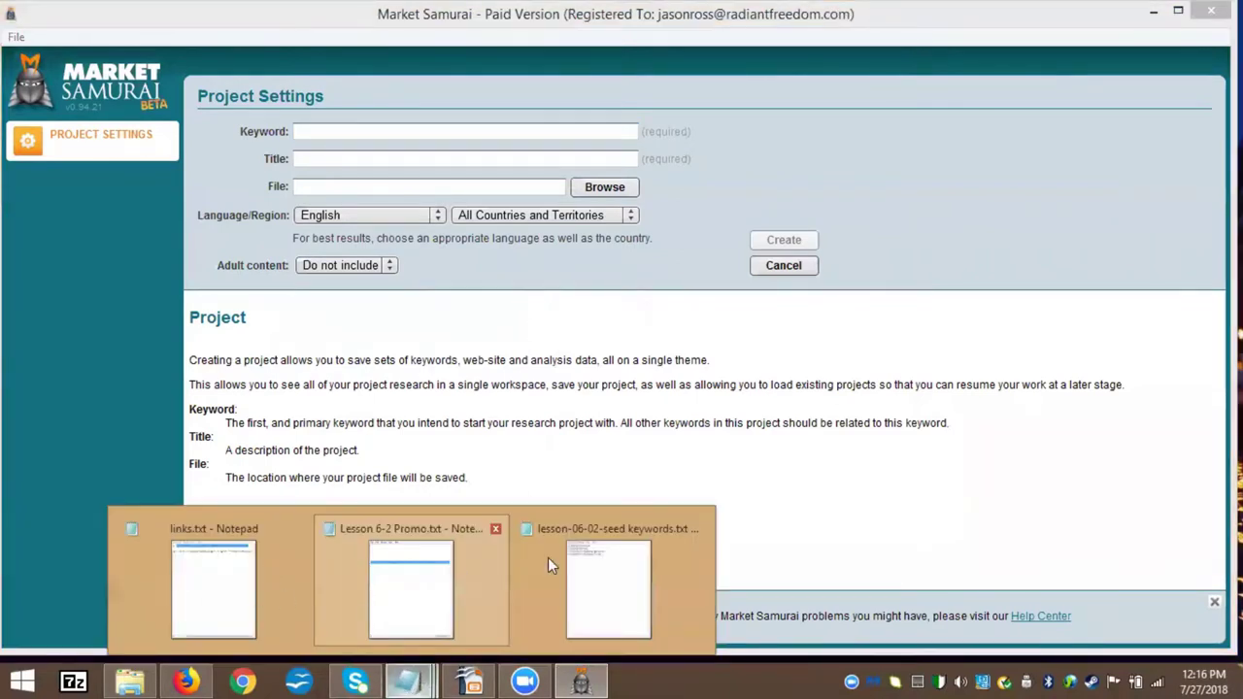
pyautogui.click(630, 555)
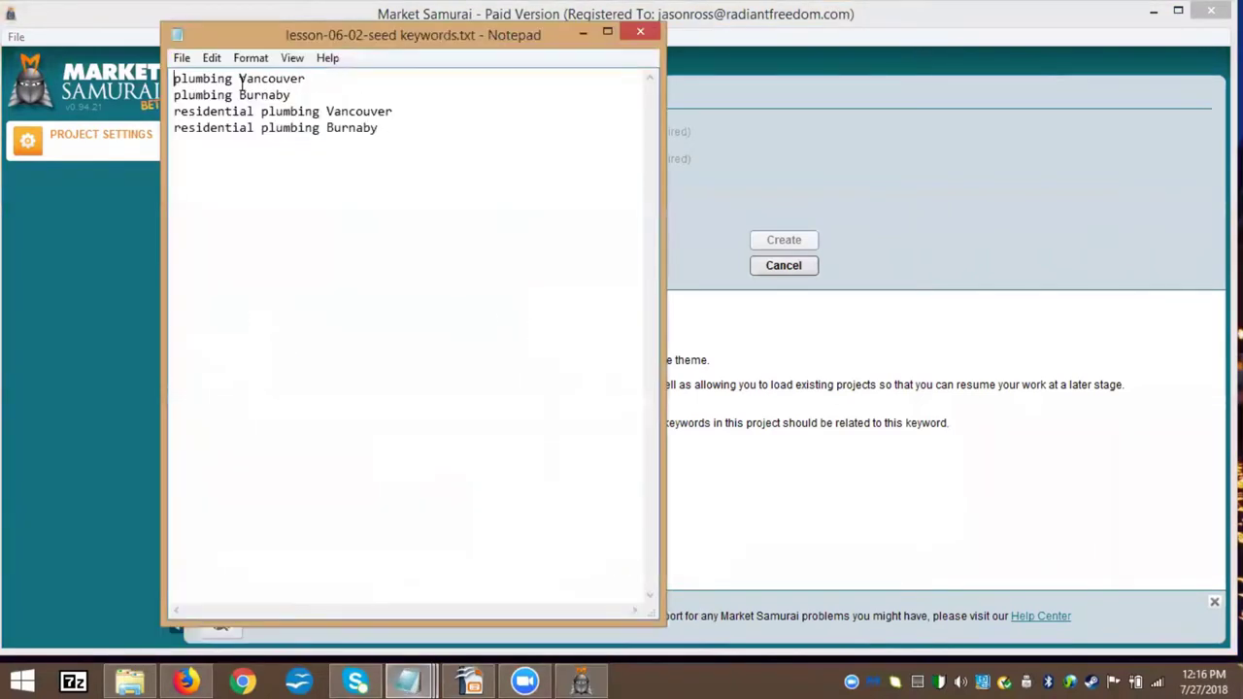
pyautogui.hotkey('shift', 'End')
pyautogui.hotkey('ctrl', 'c')
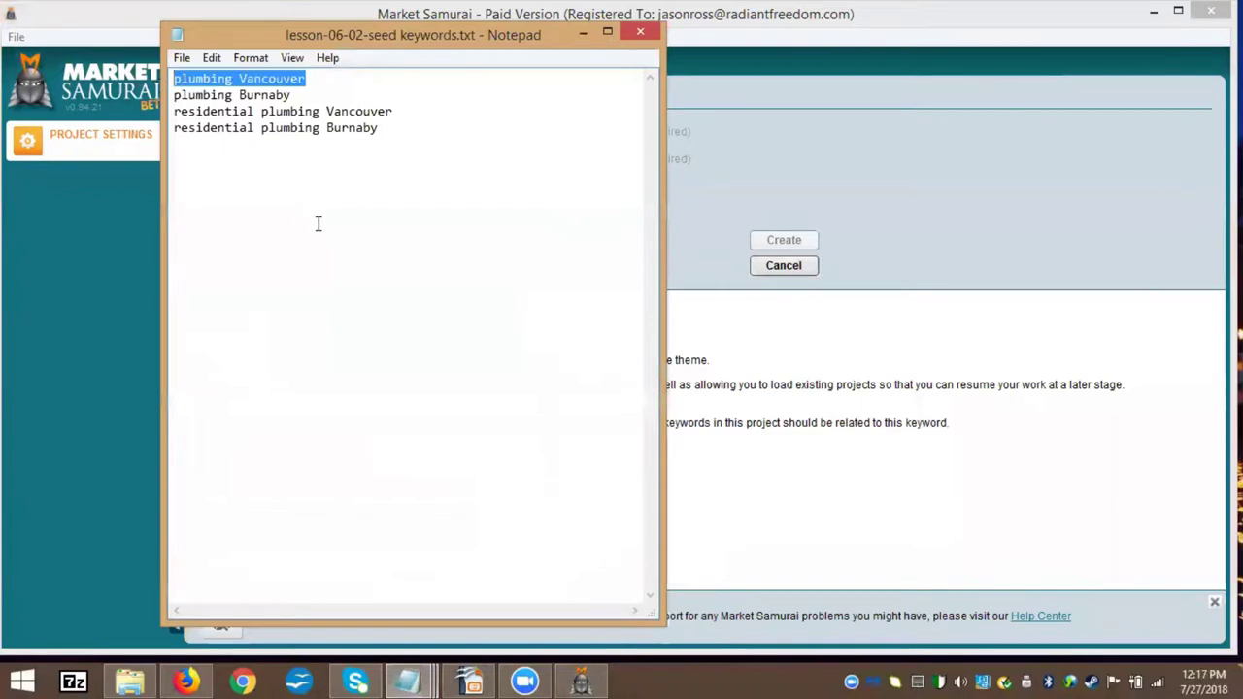
pyautogui.click(932, 36)
pyautogui.hotkey('ctrl', 'v')
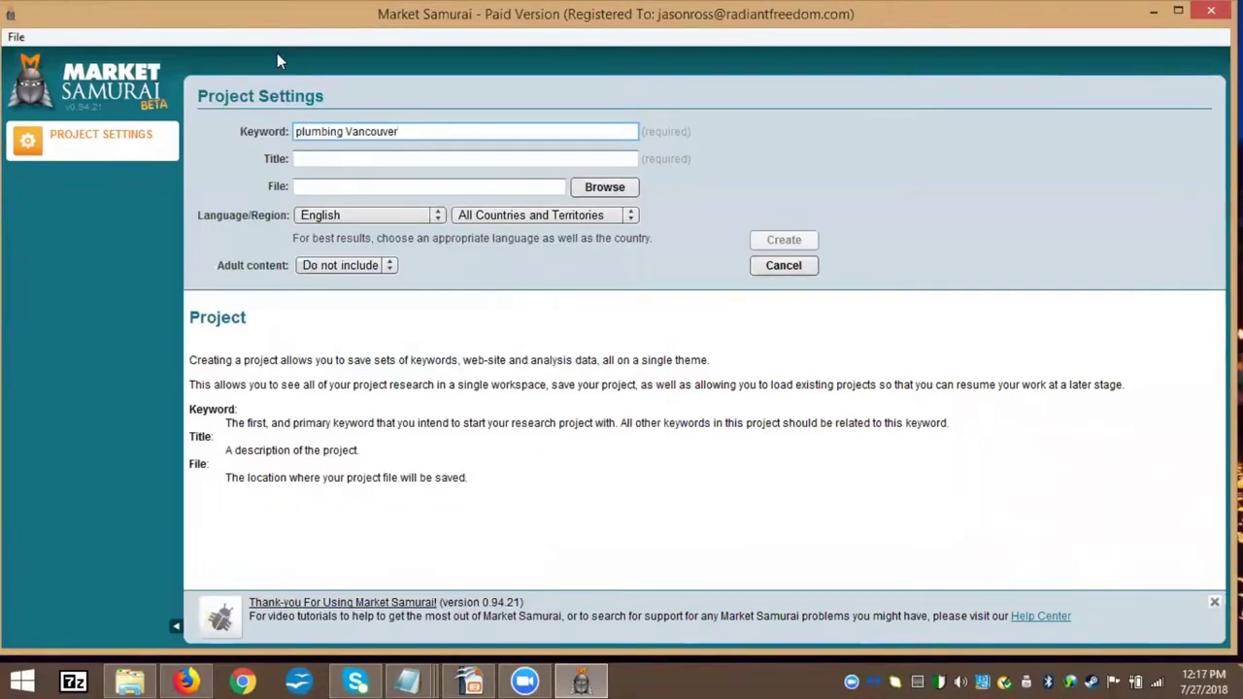
# Set the project title to "Plumbing demo"
pyautogui.click(312, 159)
pyautogui.hotkey('ctrl', 'v')
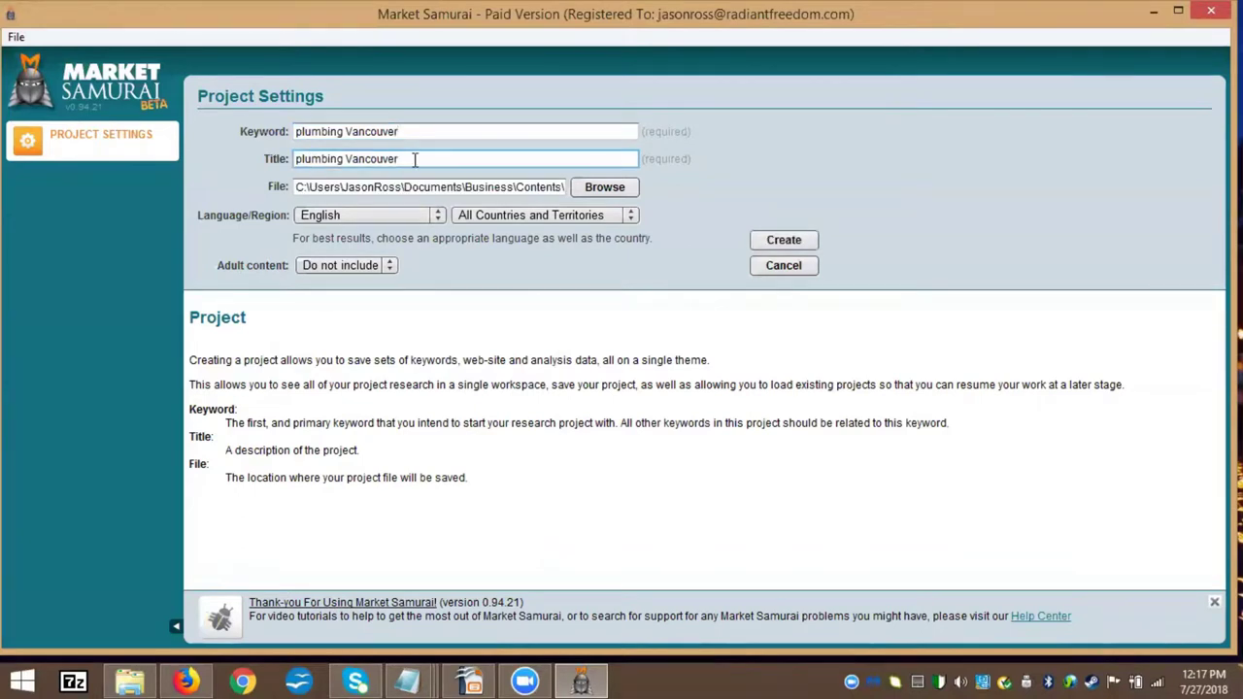
pyautogui.tripleClick(353, 159)
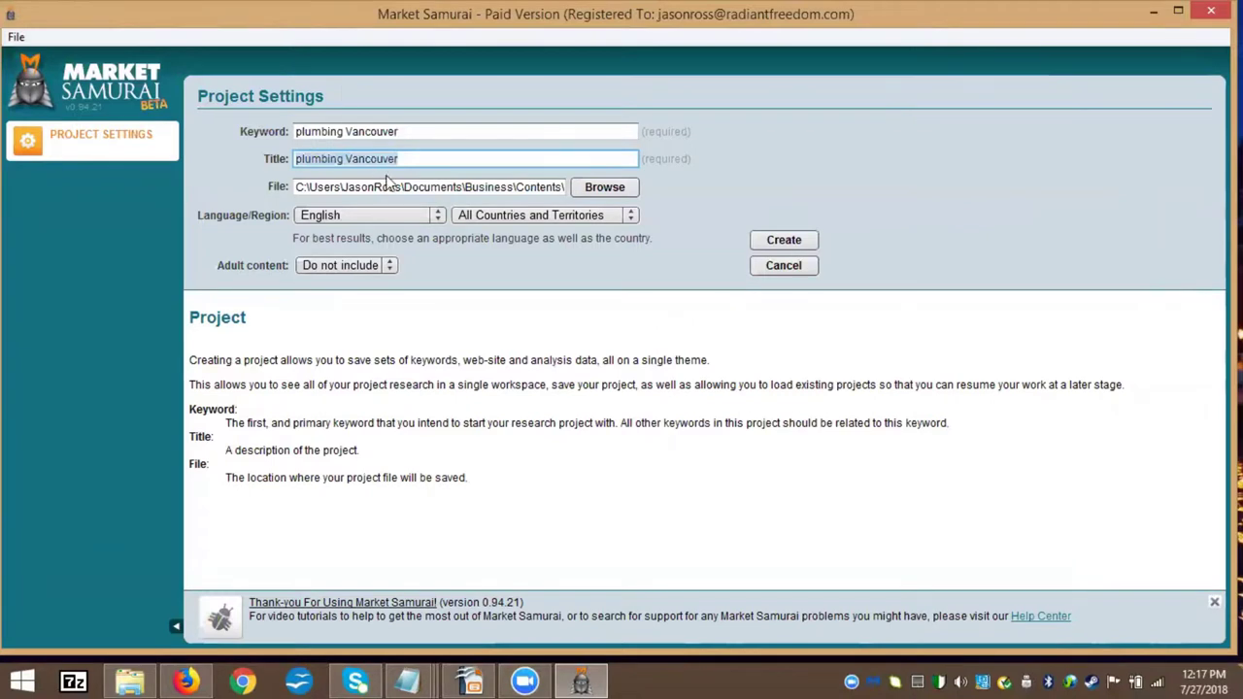
pyautogui.write('D')
pyautogui.press('BackSpace')
pyautogui.write('Plum')
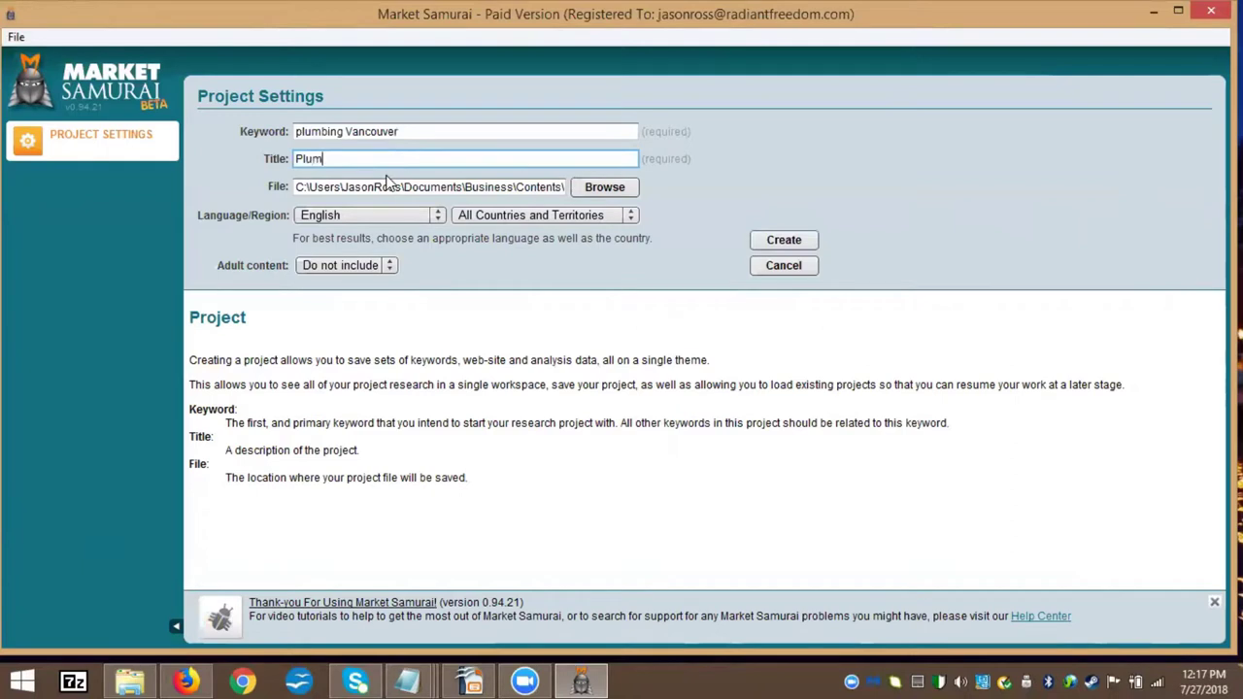
pyautogui.write('gi')
pyautogui.press('BackSpace')
pyautogui.write('bing demo')
# Set the project file to be saved as "plumbing demo.msam" in the Lesson 6 folder
pyautogui.click(604, 188)
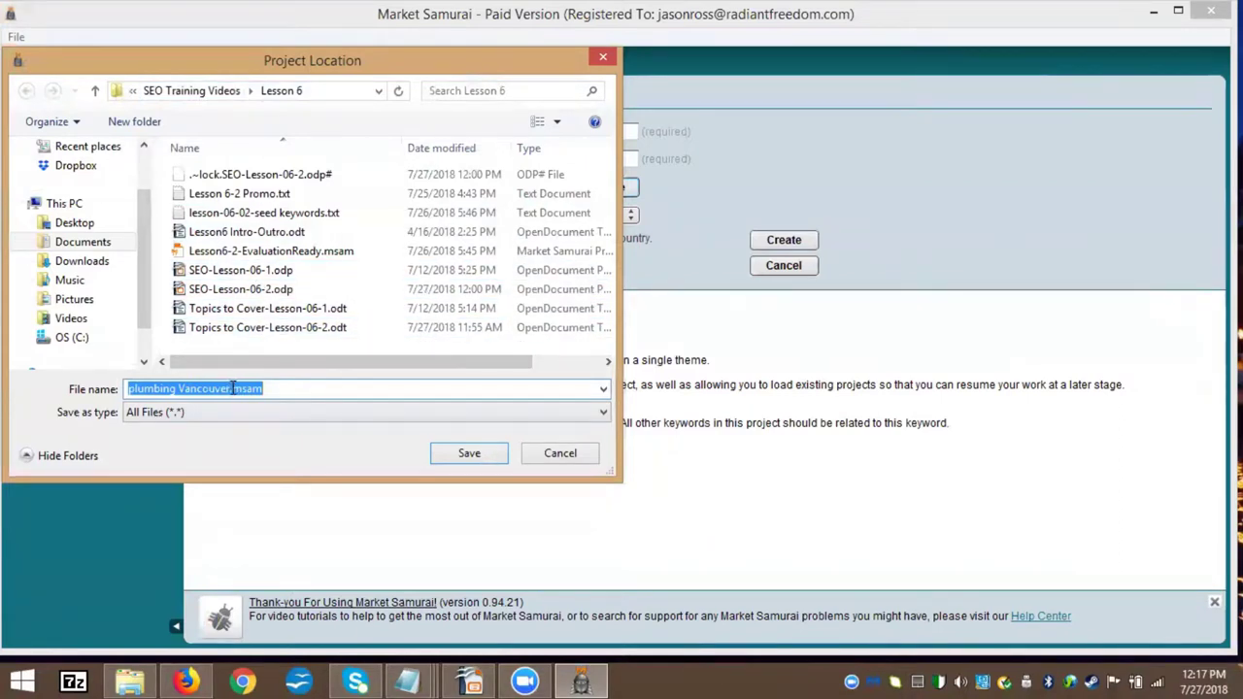
pyautogui.moveTo(232, 388); pyautogui.dragTo(124, 389)
pyautogui.doubleClick(192, 389)
pyautogui.click(178, 389)
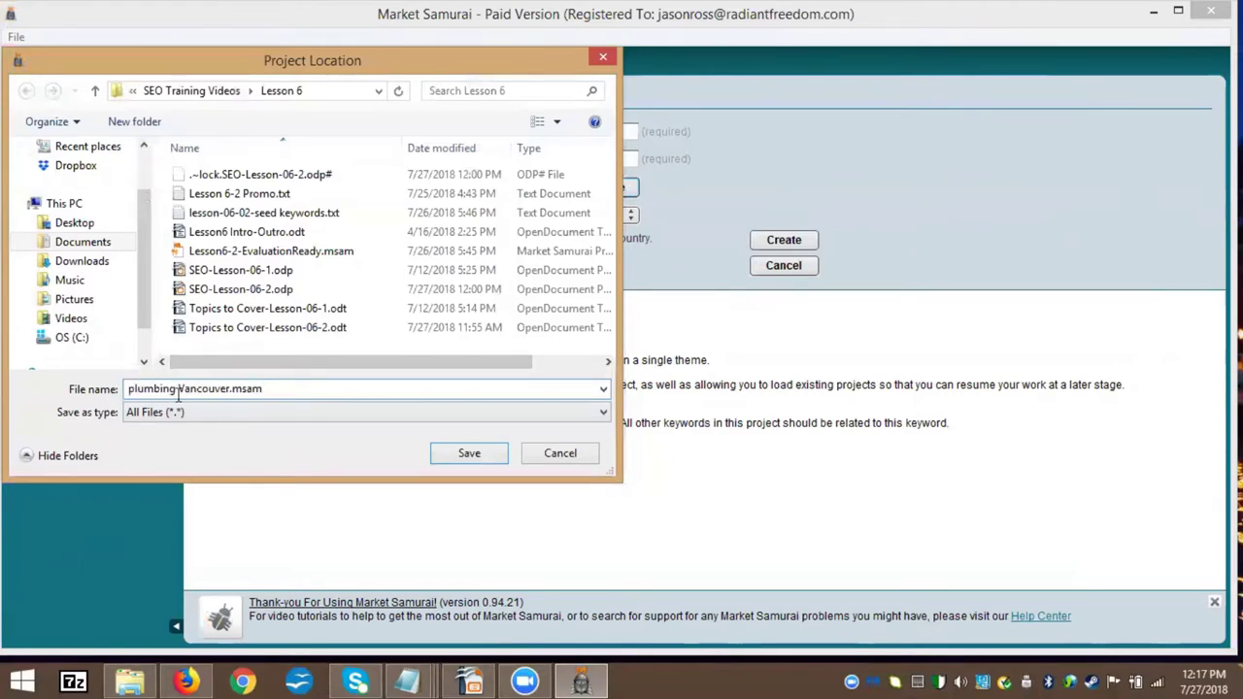
pyautogui.moveTo(178, 389); pyautogui.dragTo(228, 390)
pyautogui.press('BackSpace')
pyautogui.press('BackSpace')
pyautogui.write('demo')
pyautogui.moveTo(210, 388); pyautogui.dragTo(269, 389)
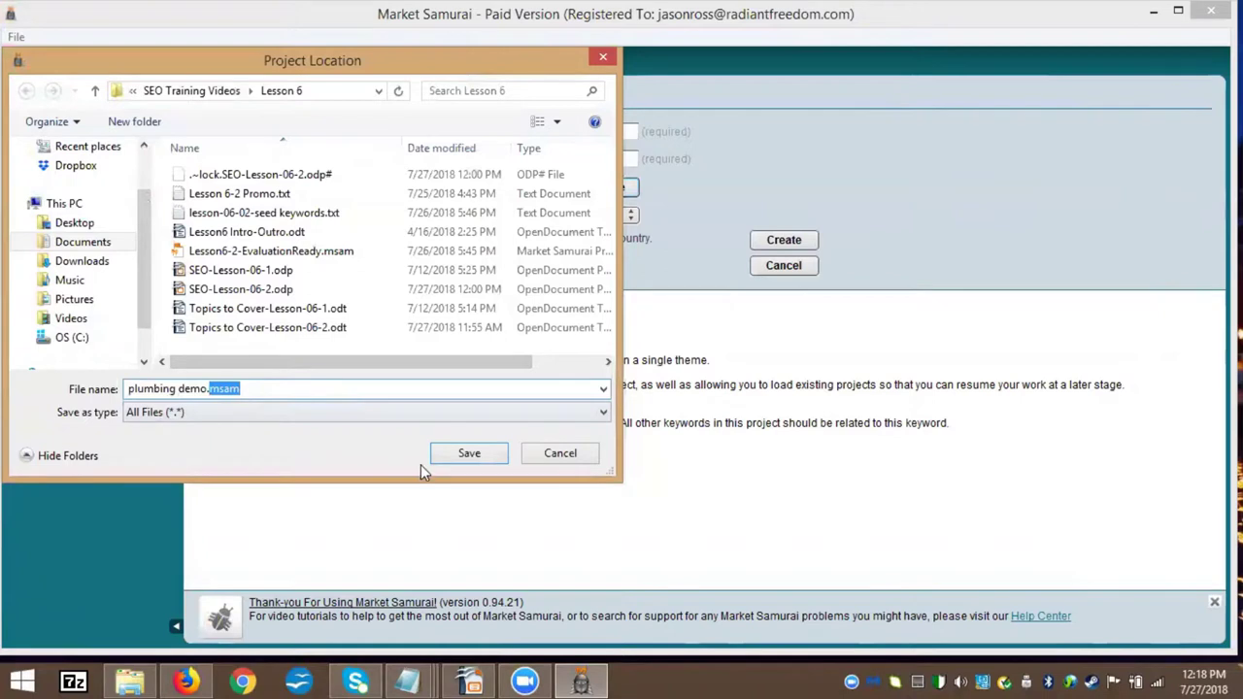
pyautogui.click(243, 390)
pyautogui.click(470, 453)
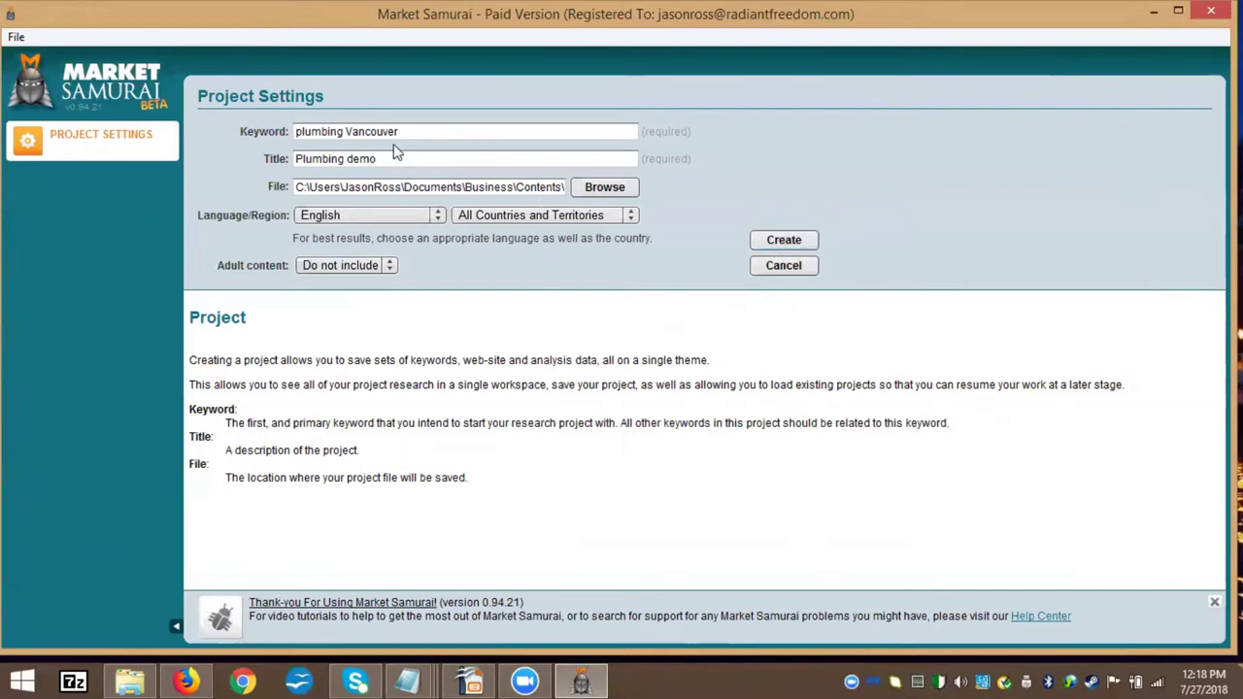
# Set the project region to Canada and create the project
pyautogui.click(516, 215)
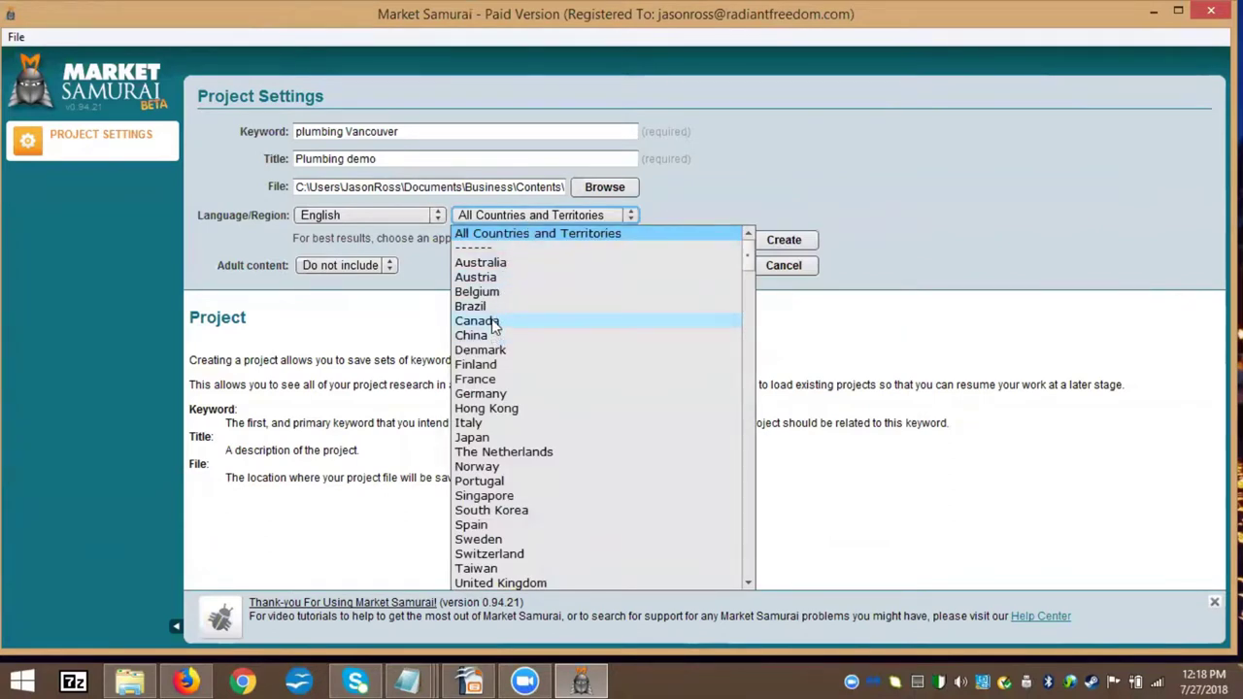
pyautogui.click(493, 327)
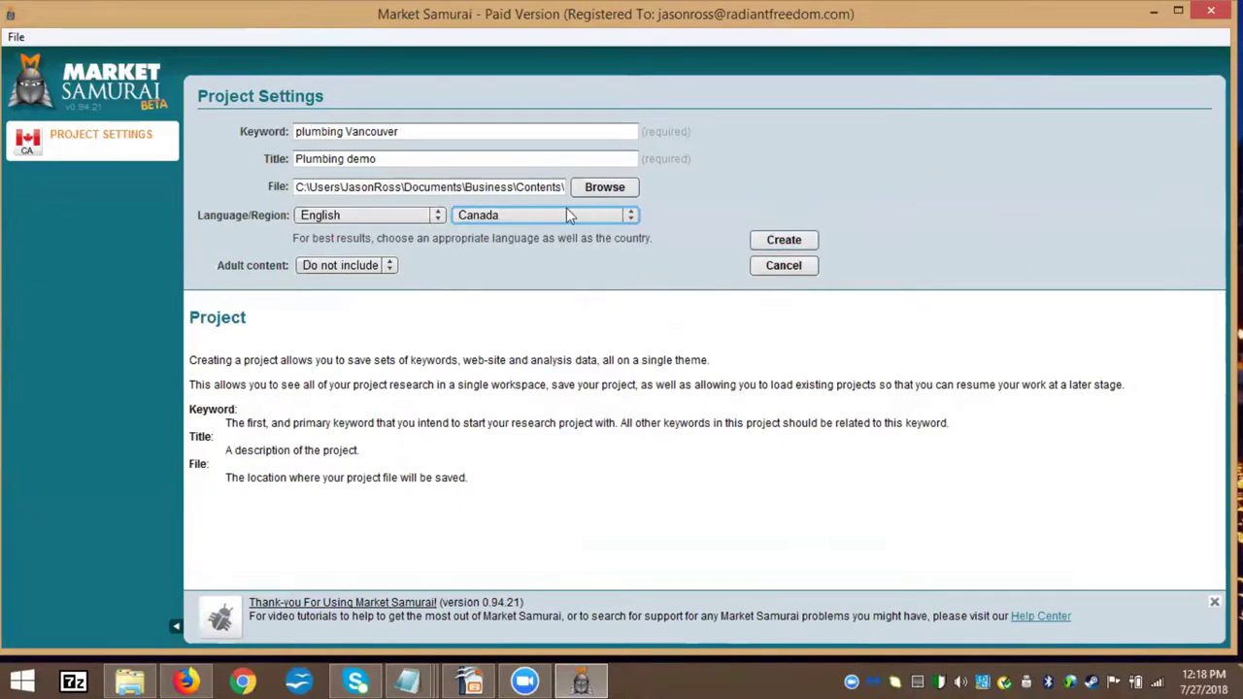
pyautogui.click(793, 244)
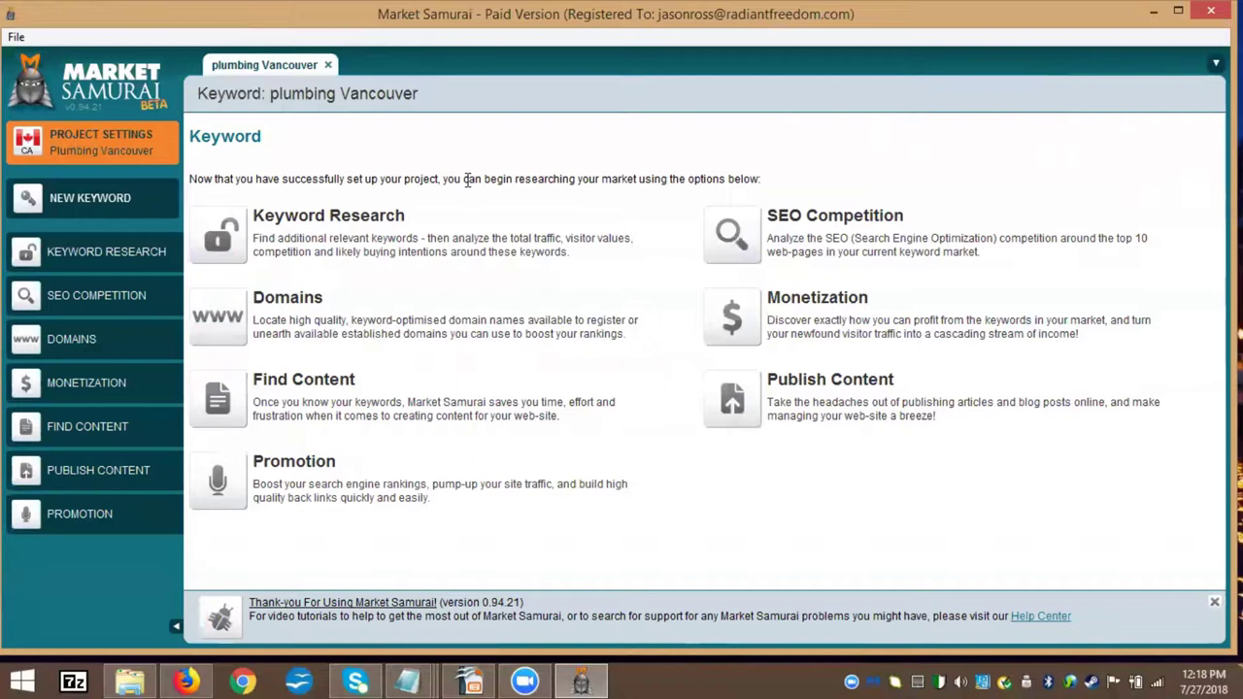
# Open Keyword Research for "plumbing Vancouver" and generate the related keywords
pyautogui.click(233, 238)
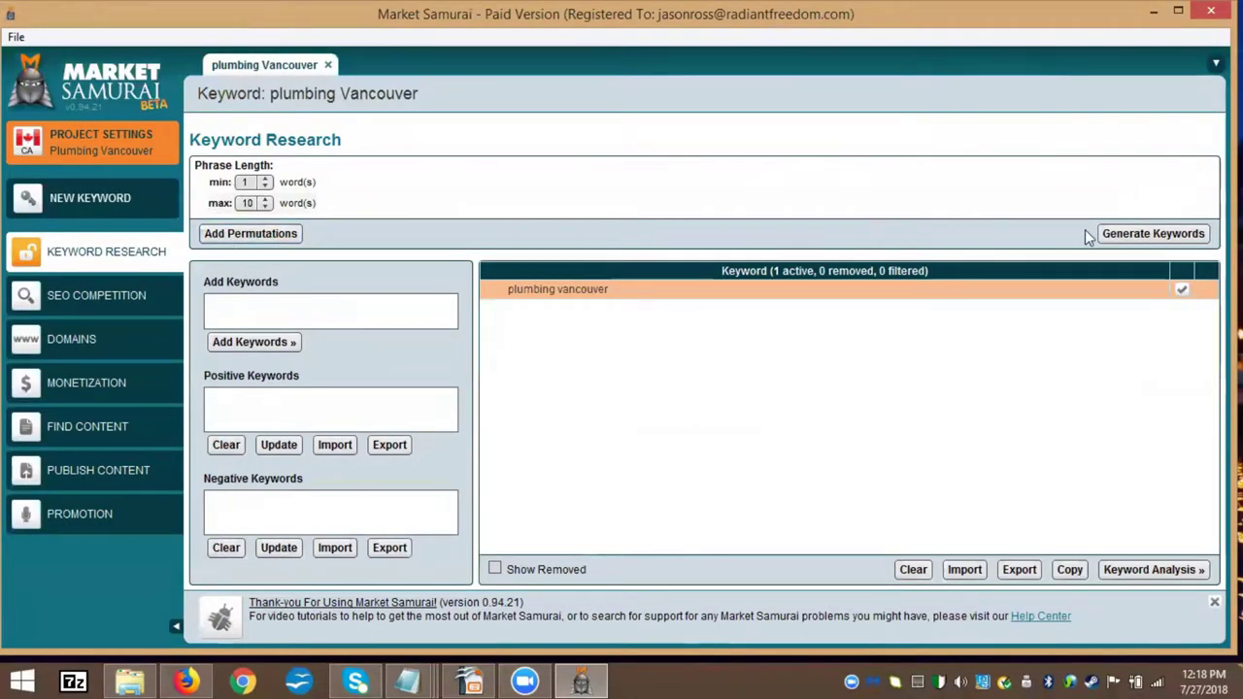
pyautogui.click(1143, 241)
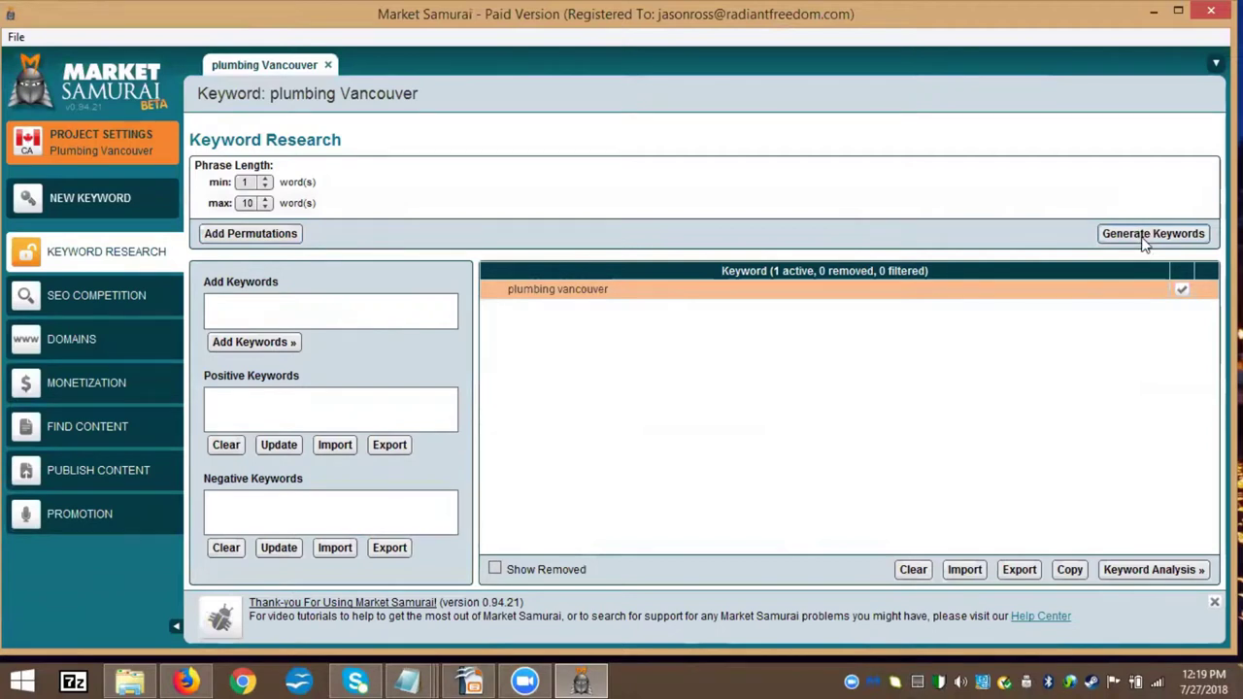
pyautogui.click(1143, 240)
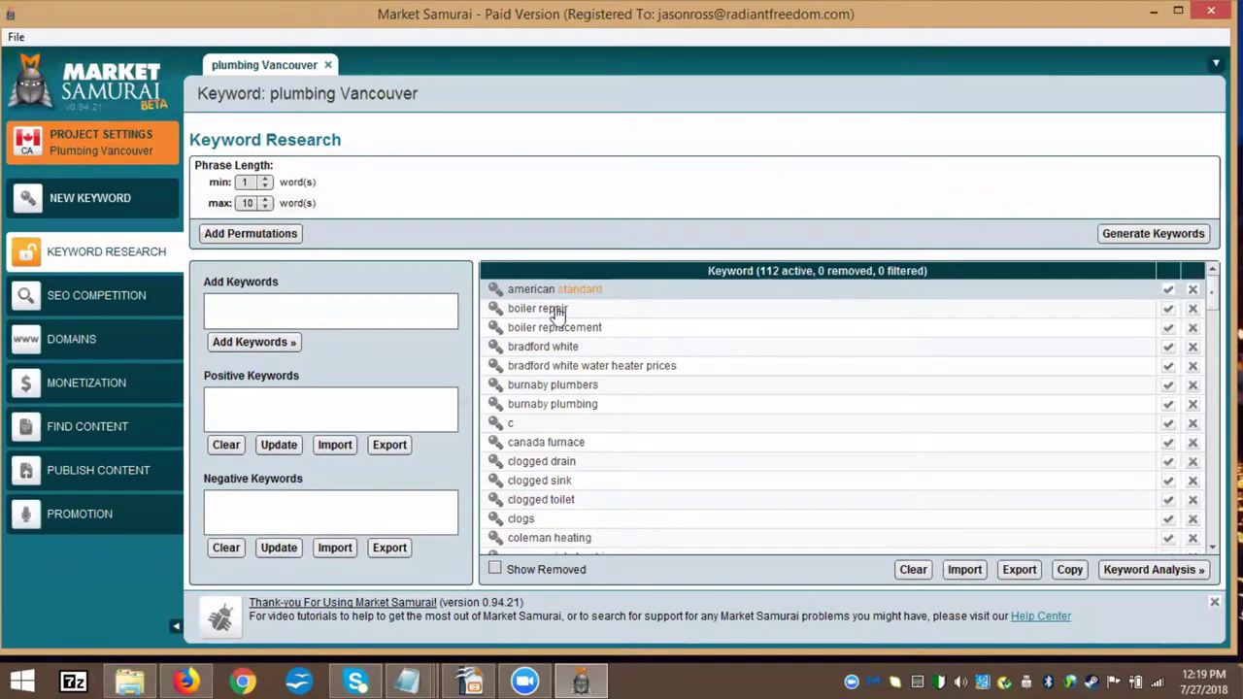
# Remove the keywords "american standard" and "c", and all keywords containing "burnaby" or "coquitlam"
pyautogui.click(1193, 292)
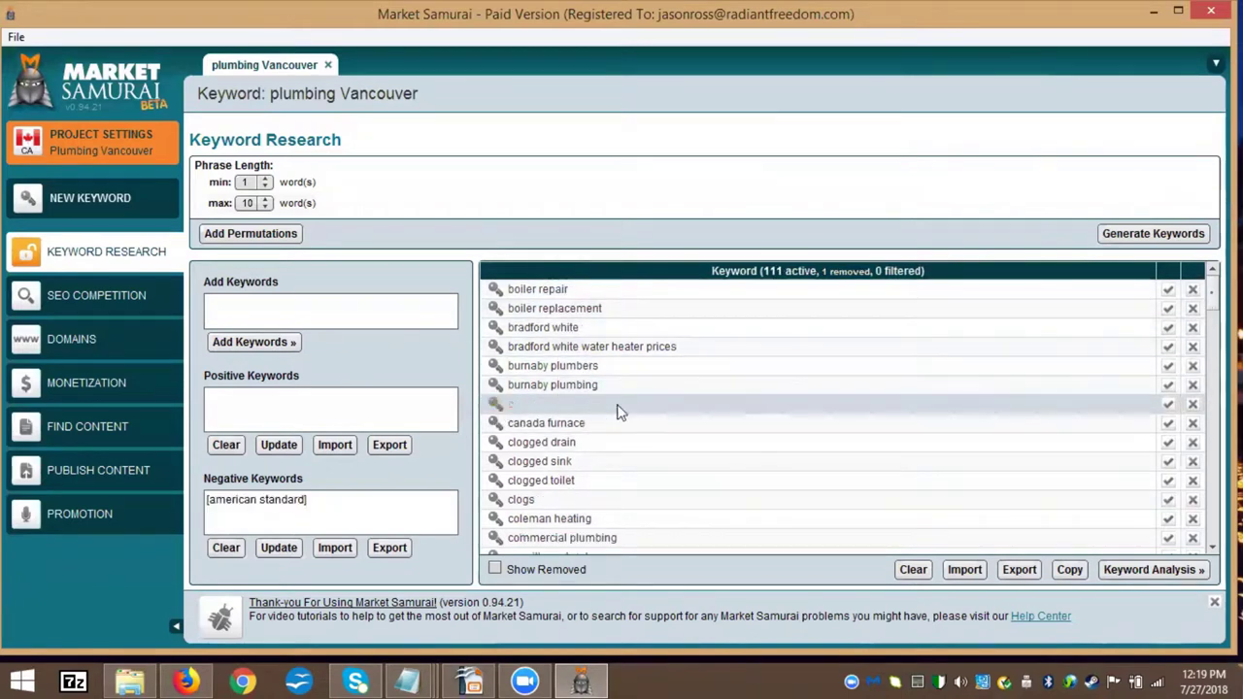
pyautogui.click(1194, 405)
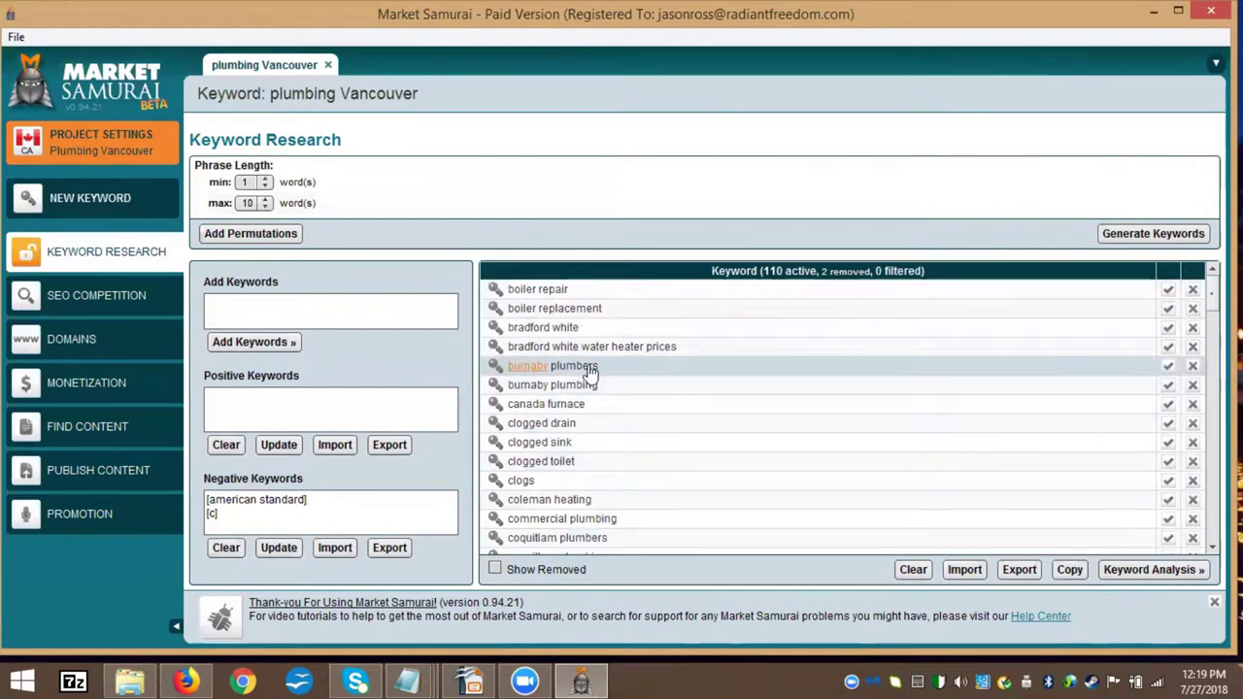
pyautogui.click(1194, 375)
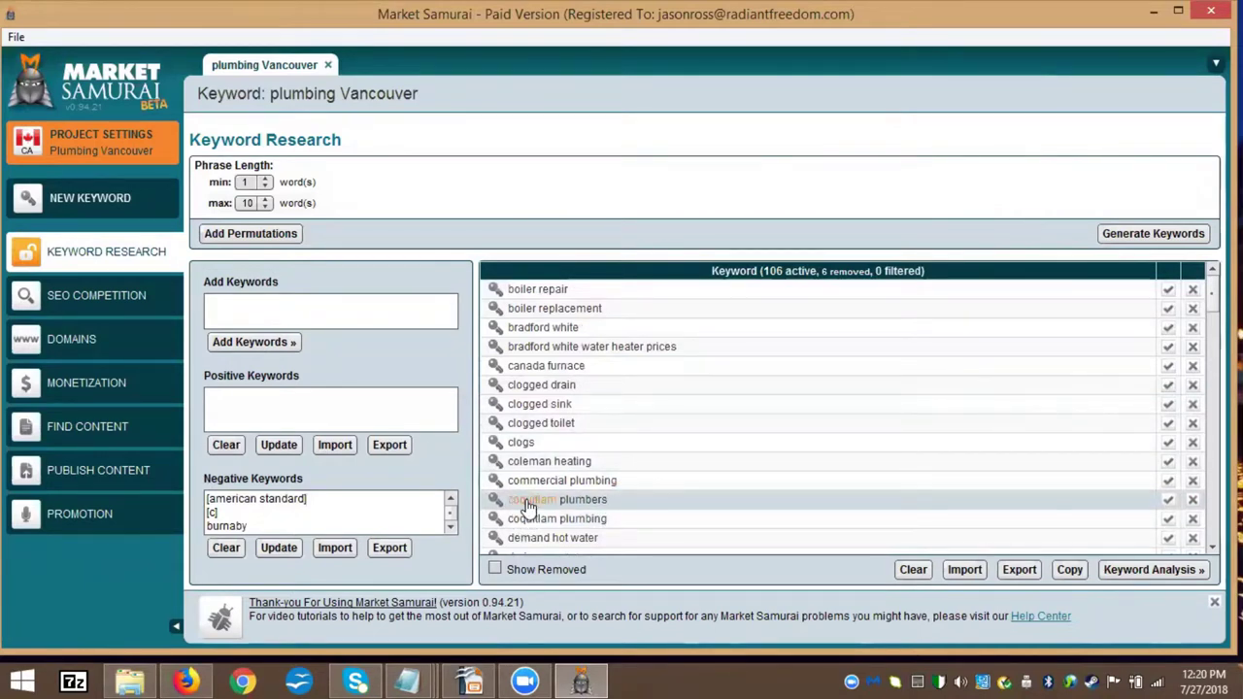
pyautogui.click(1193, 501)
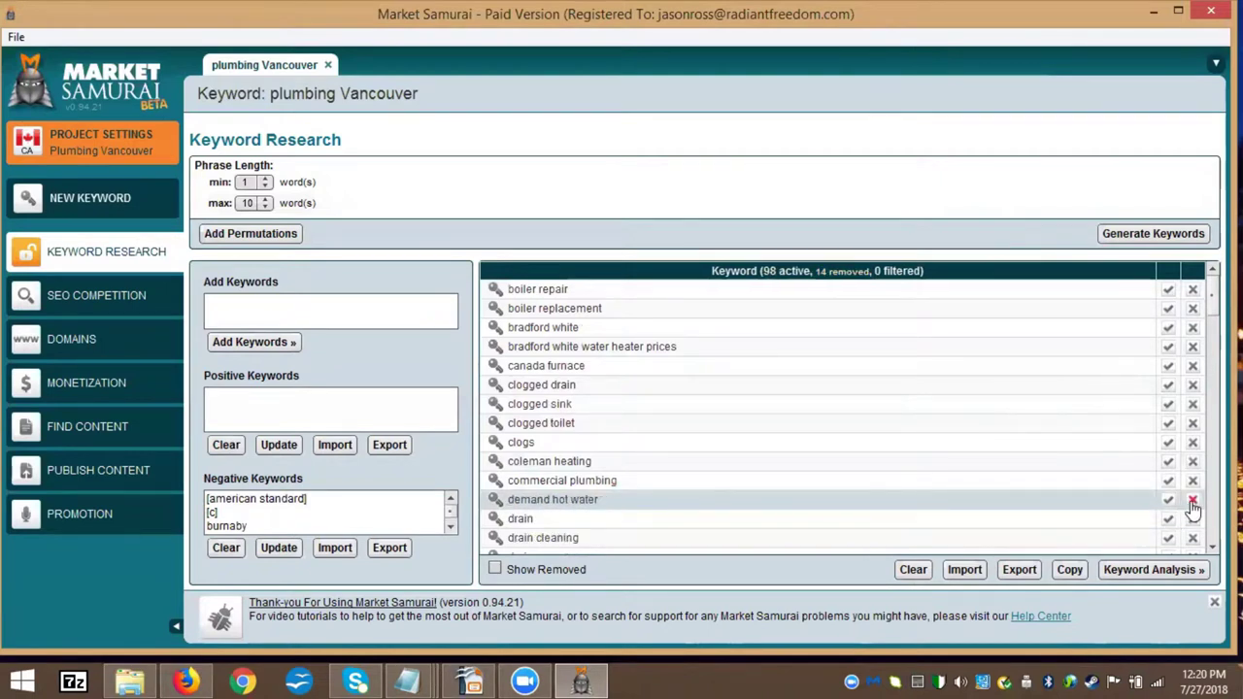
# Remove all keywords containing "langley" or "kc" from the keyword list
pyautogui.scroll(-5, 799, 452)
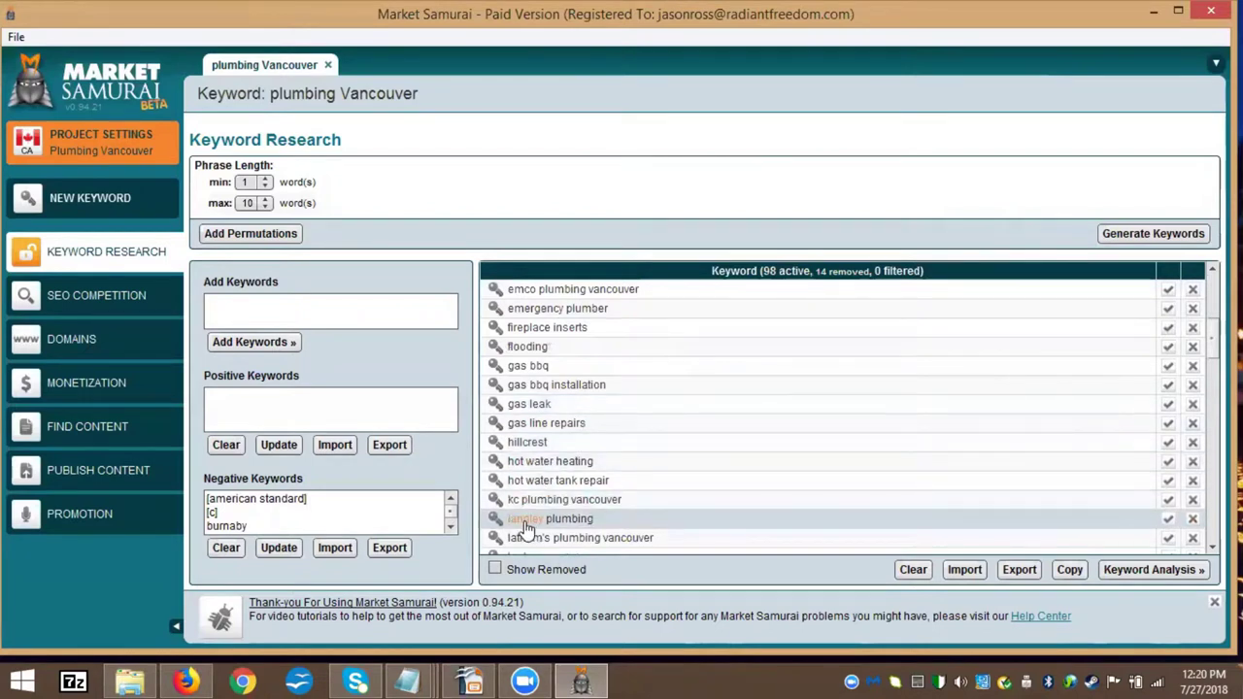
pyautogui.click(1190, 519)
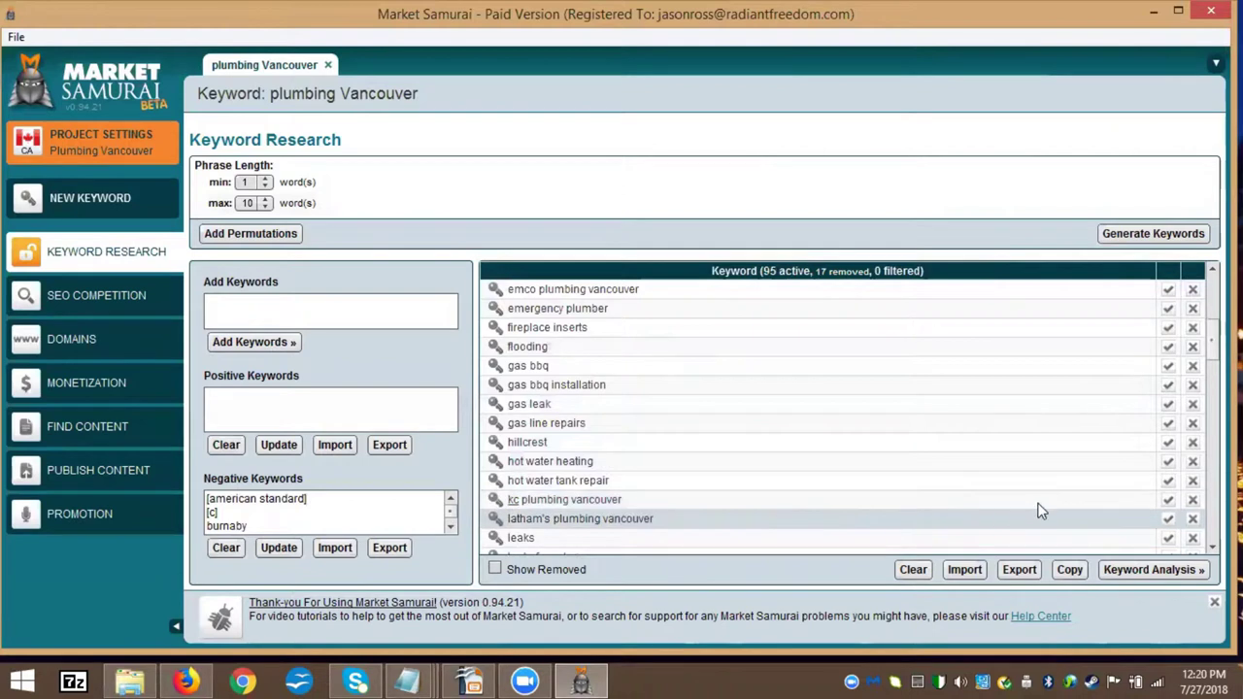
pyautogui.click(1194, 501)
# Remove the keyword "hillcrest" and all keywords containing "gas" from the list
pyautogui.scroll(-3, 722, 450)
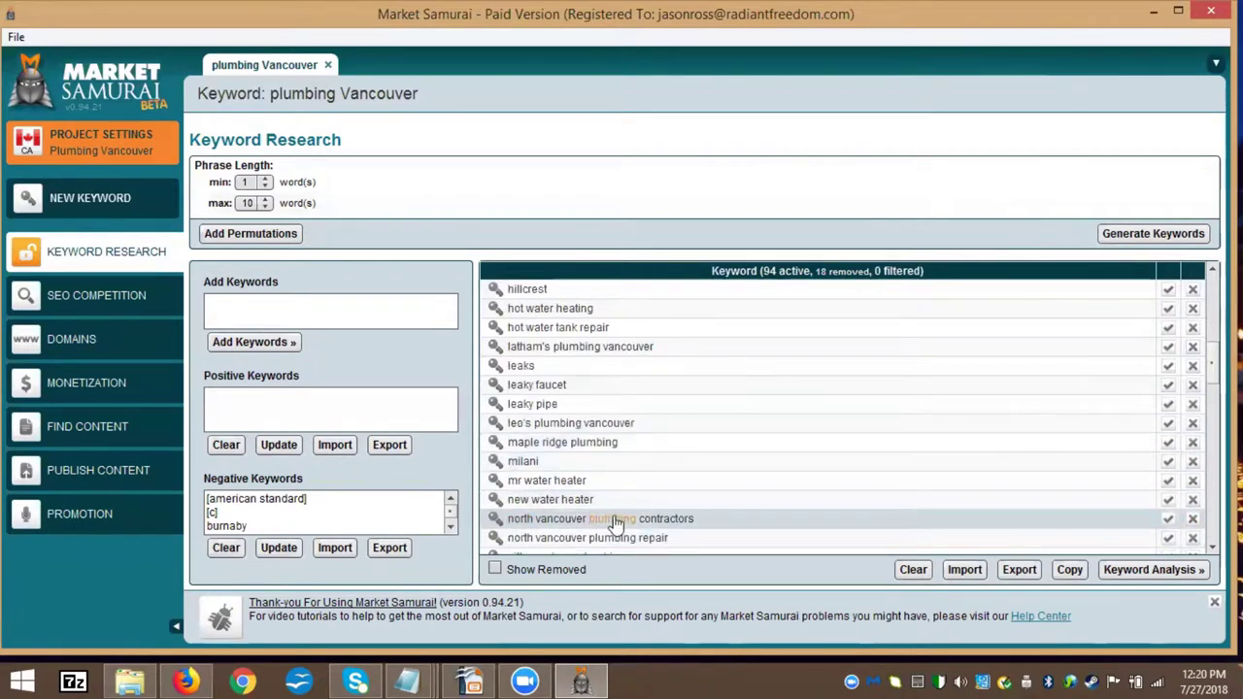
pyautogui.scroll(-3, 772, 445)
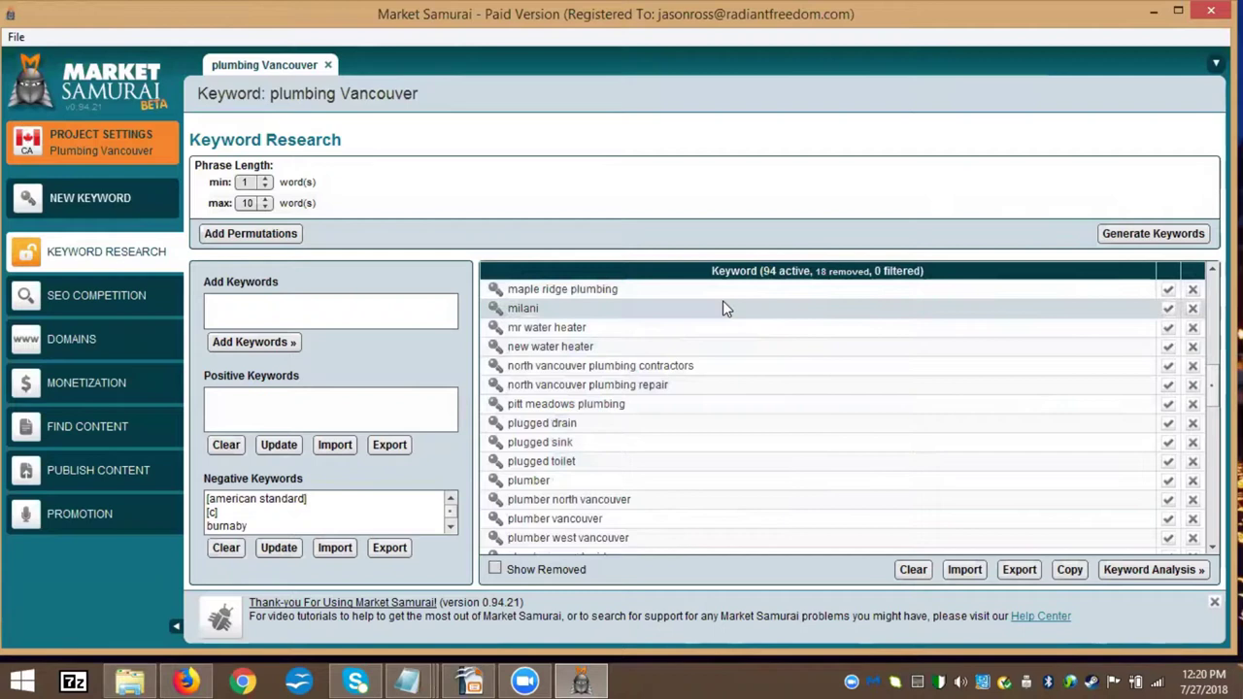
pyautogui.scroll(10, 641, 433)
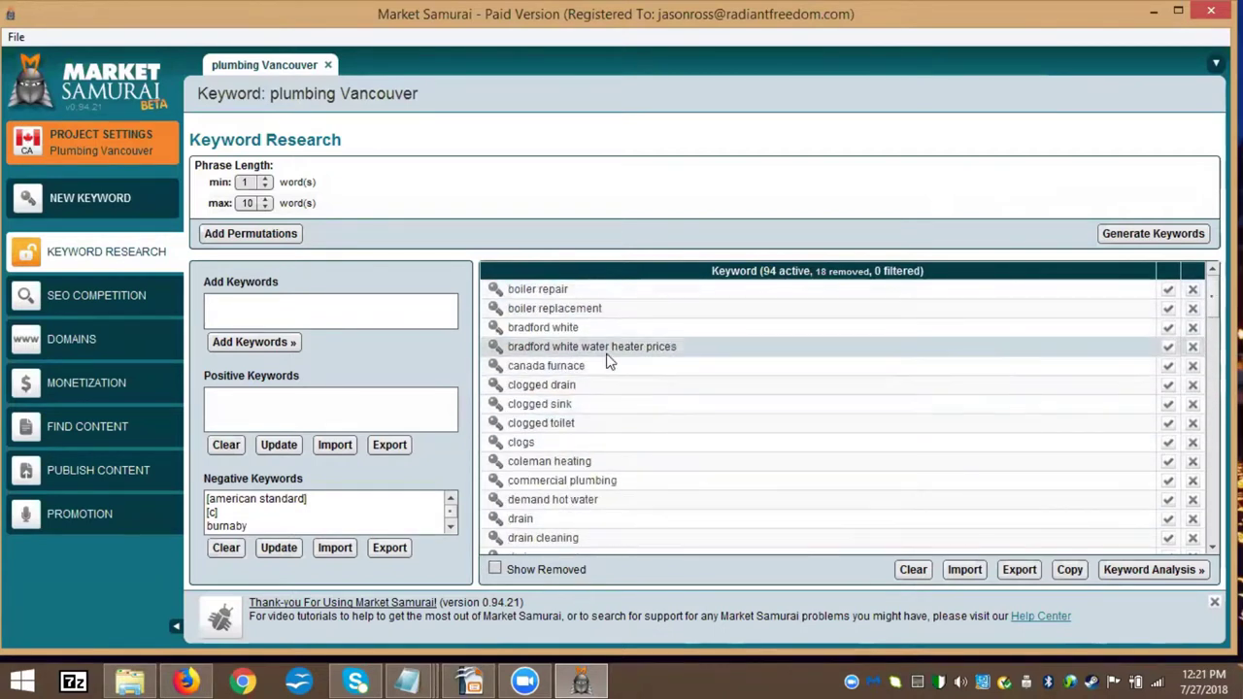
pyautogui.scroll(-5, 608, 357)
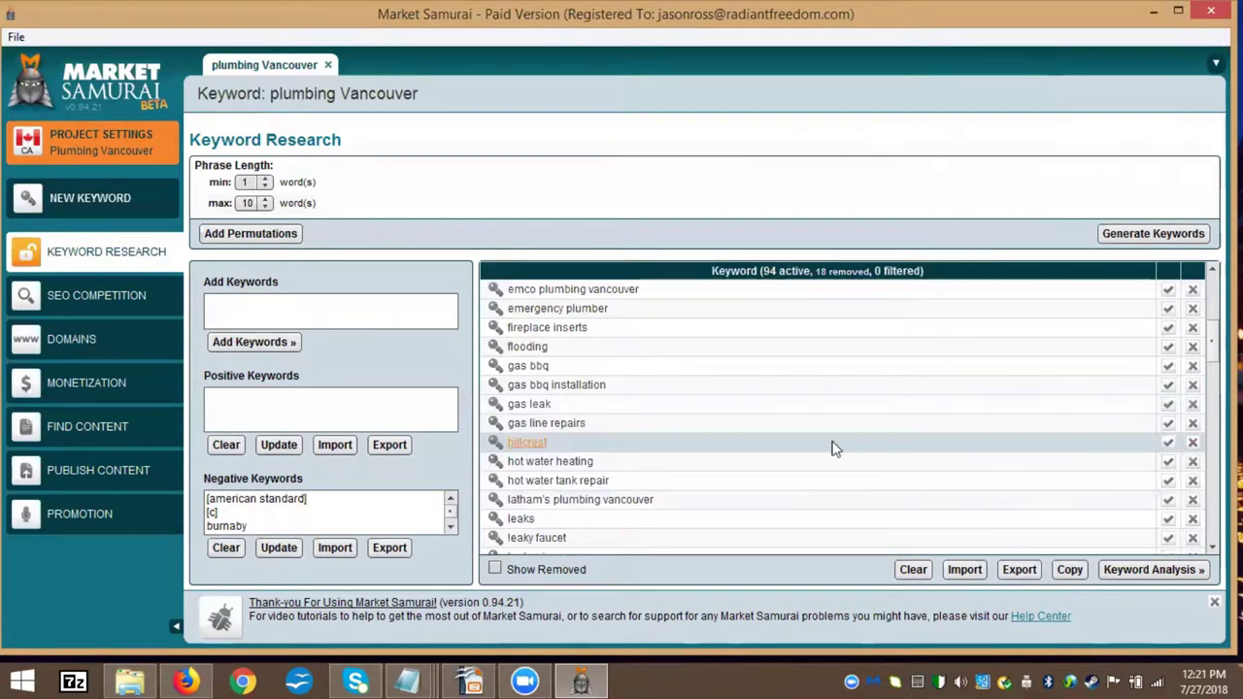
pyautogui.click(1193, 444)
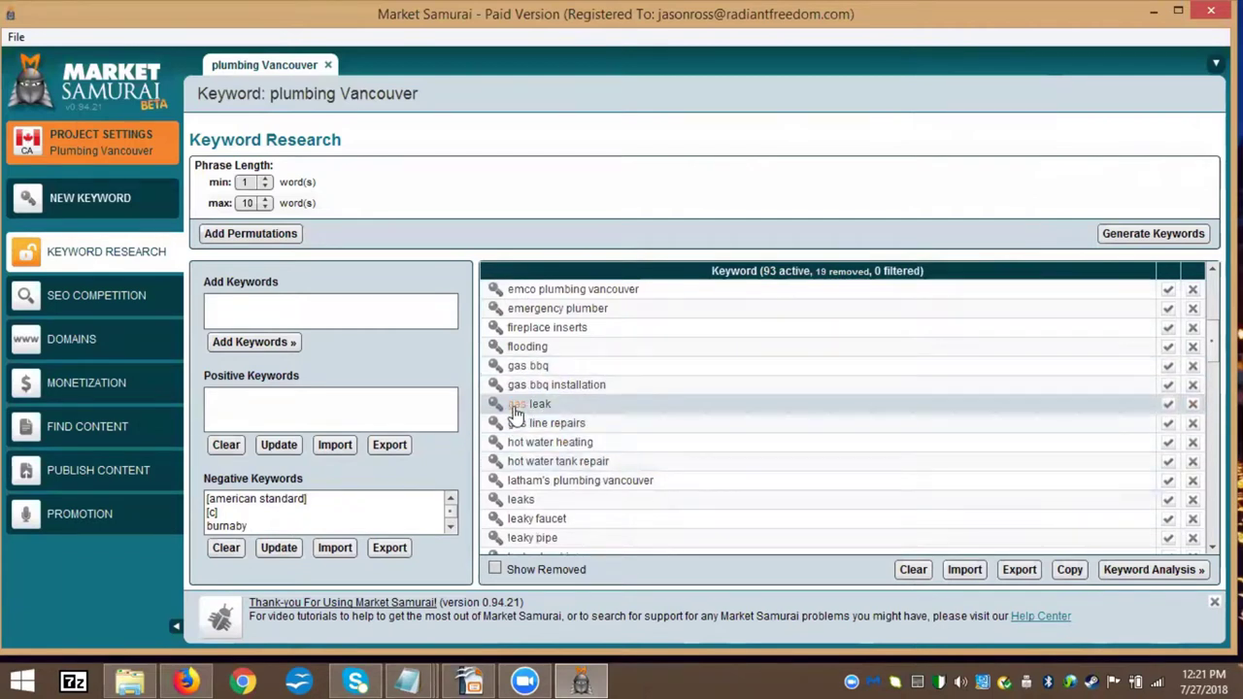
pyautogui.click(1194, 406)
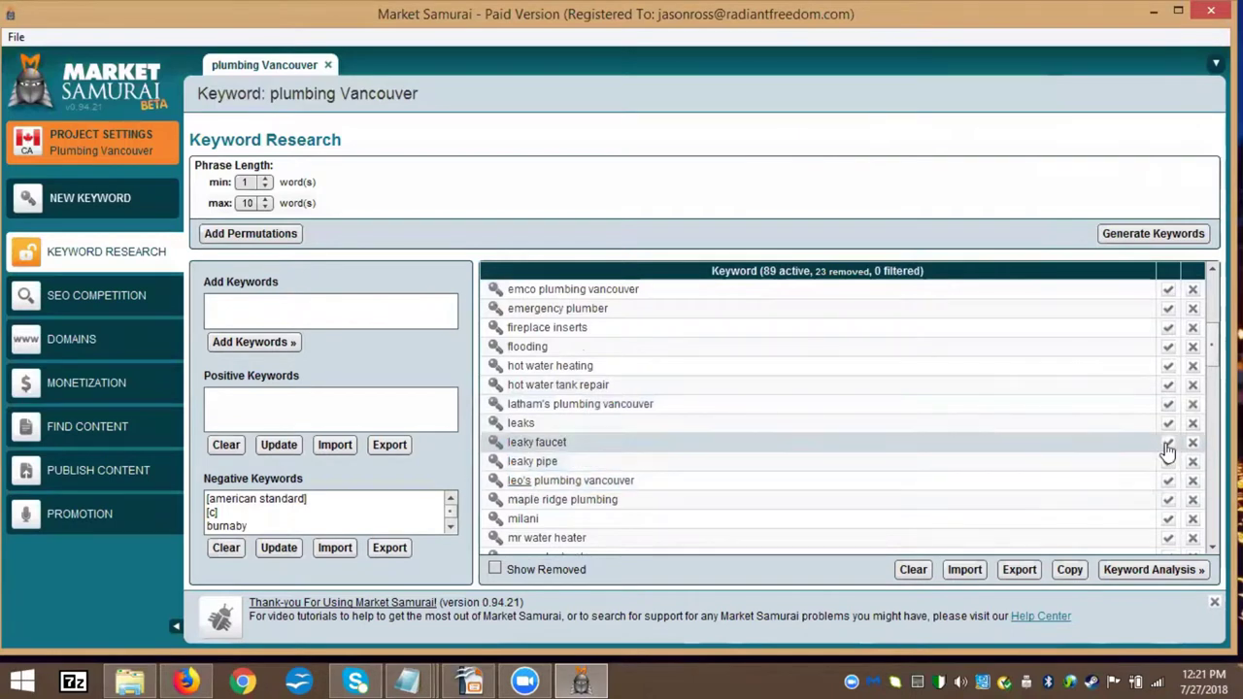
# Remove the keywords containing "leo's", "milani" and "maple ridge" from the list
pyautogui.click(1194, 483)
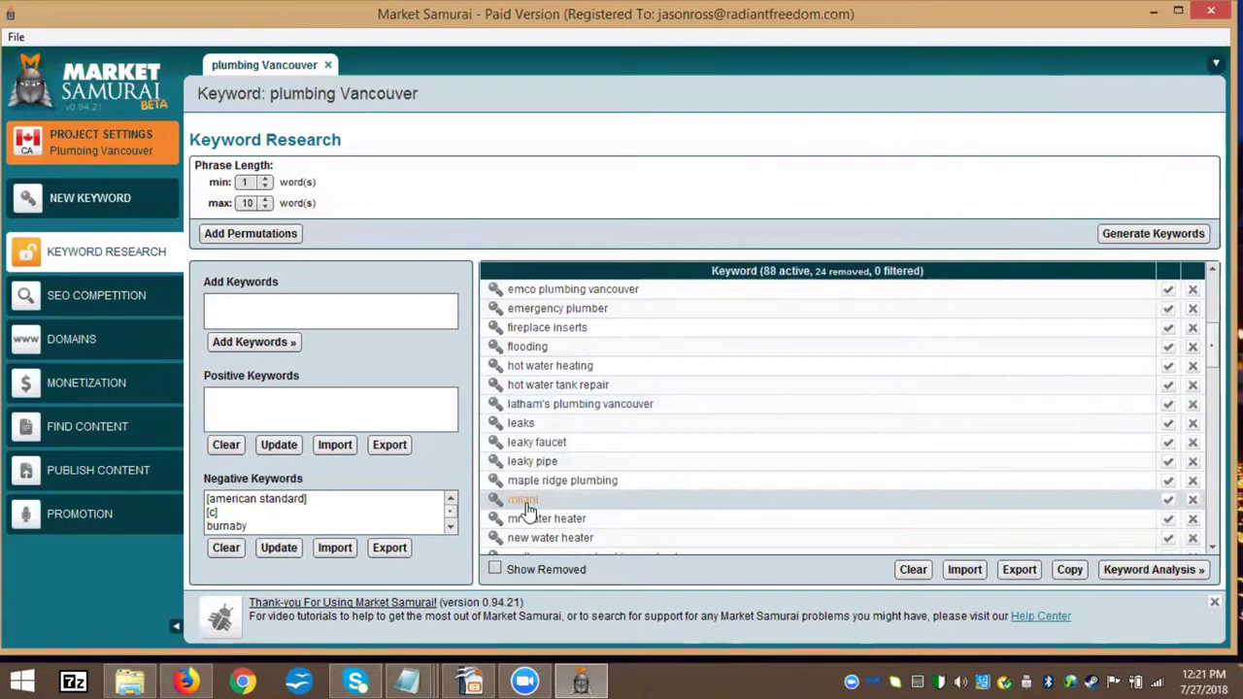
pyautogui.click(1194, 500)
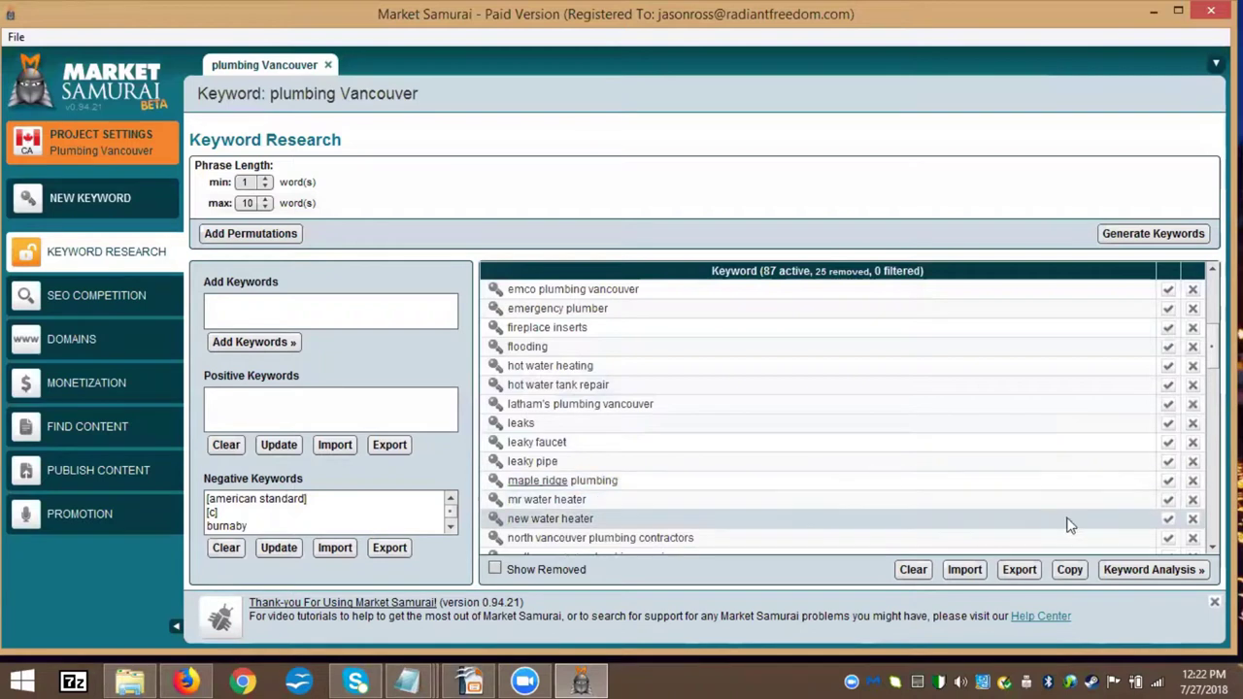
pyautogui.click(1193, 483)
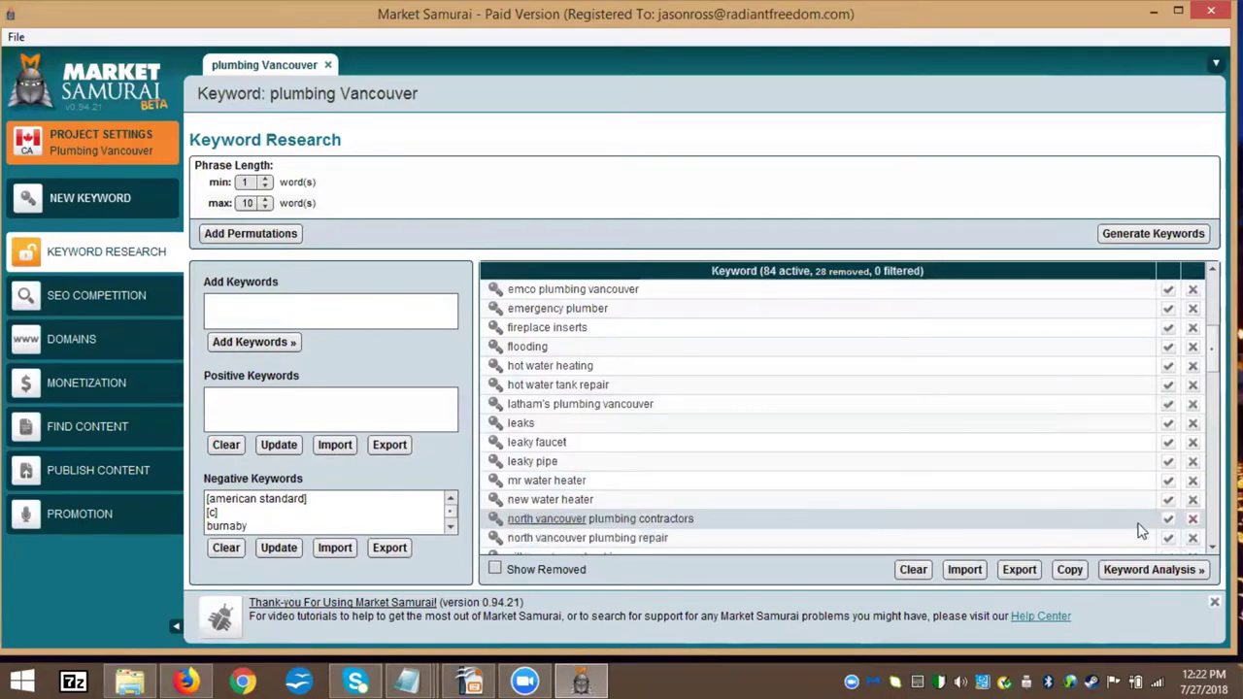
# Remove all keywords containing "north vancouver", plus "pitt meadows plumbing" and "mr water heater", from the keyword list
pyautogui.click(1193, 521)
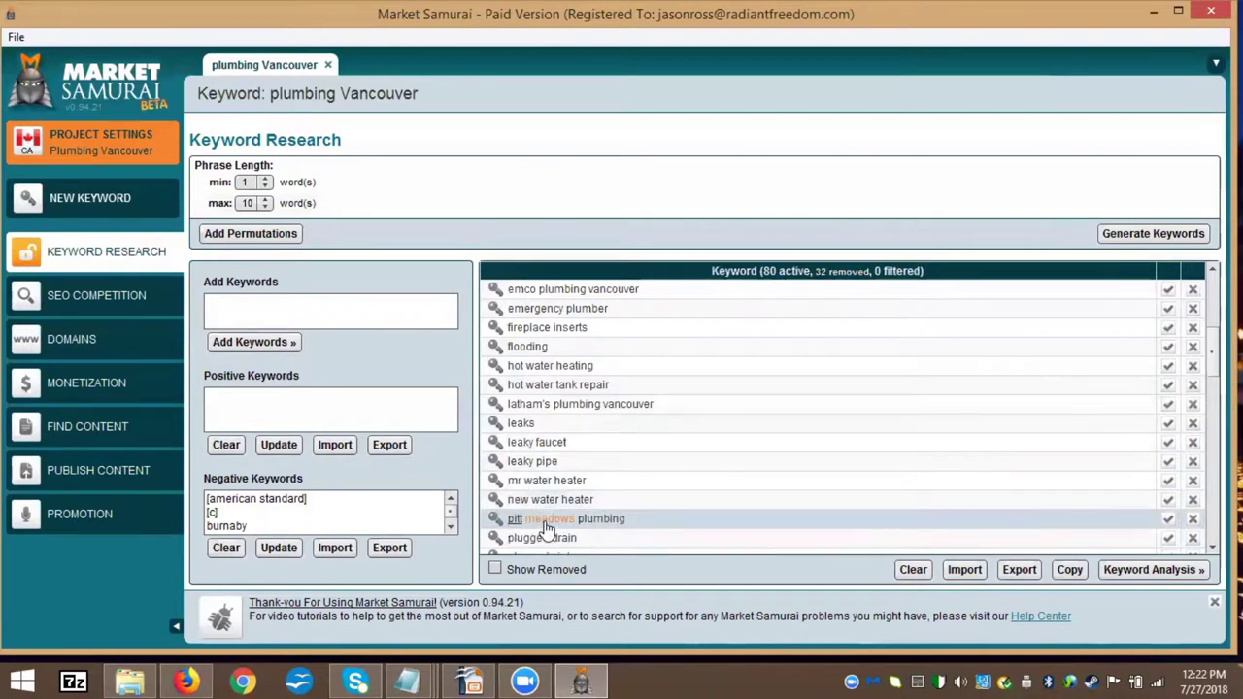
pyautogui.click(1194, 523)
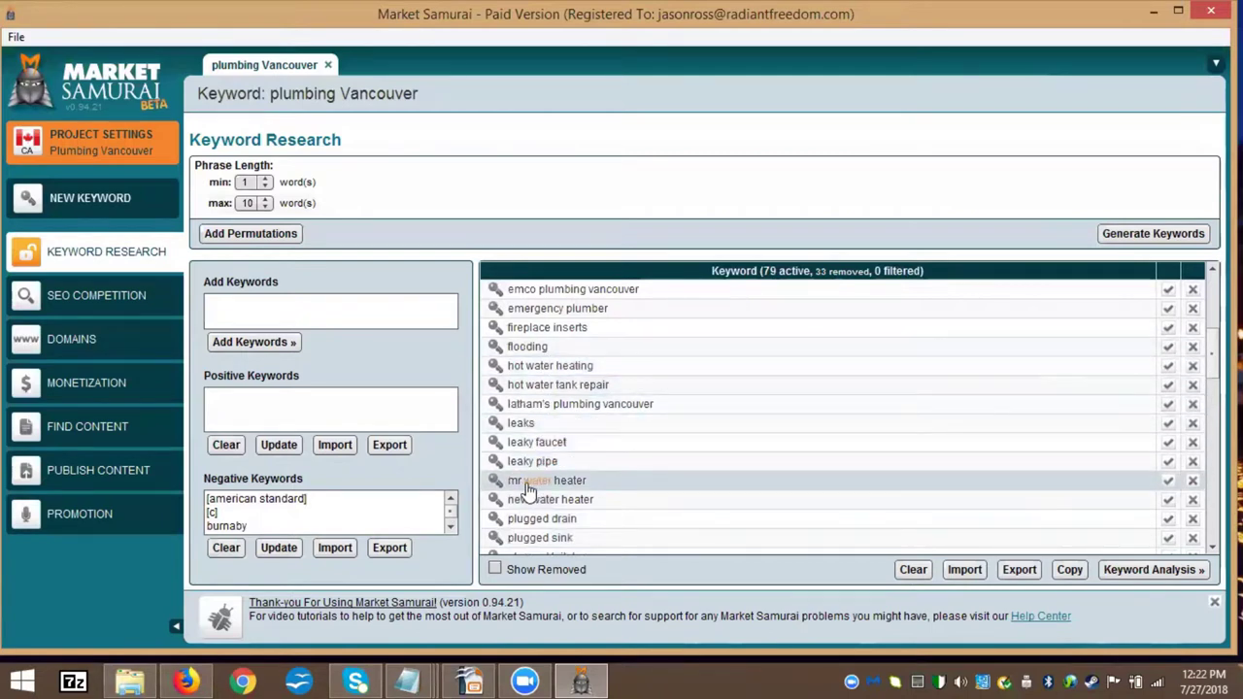
pyautogui.click(1194, 483)
# Remove the keywords "plumbing new westminster" and "latham's plumbing vancouver" from the list
pyautogui.scroll(-6, 645, 510)
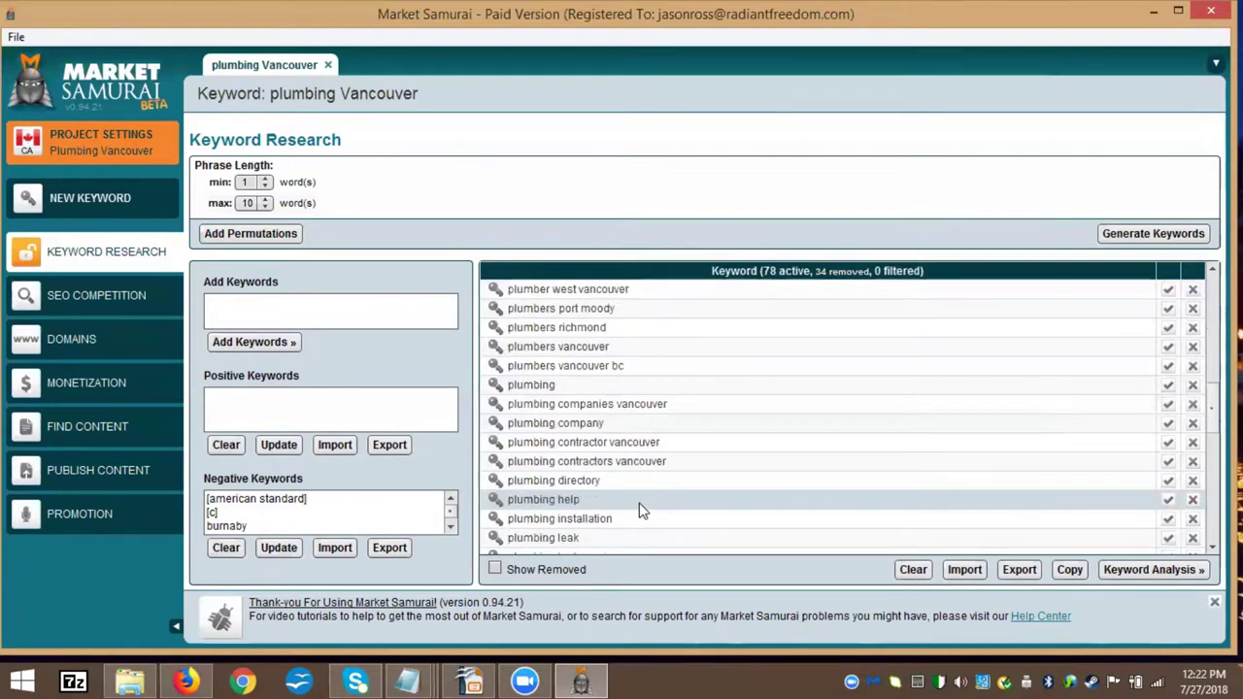
pyautogui.scroll(-5, 608, 483)
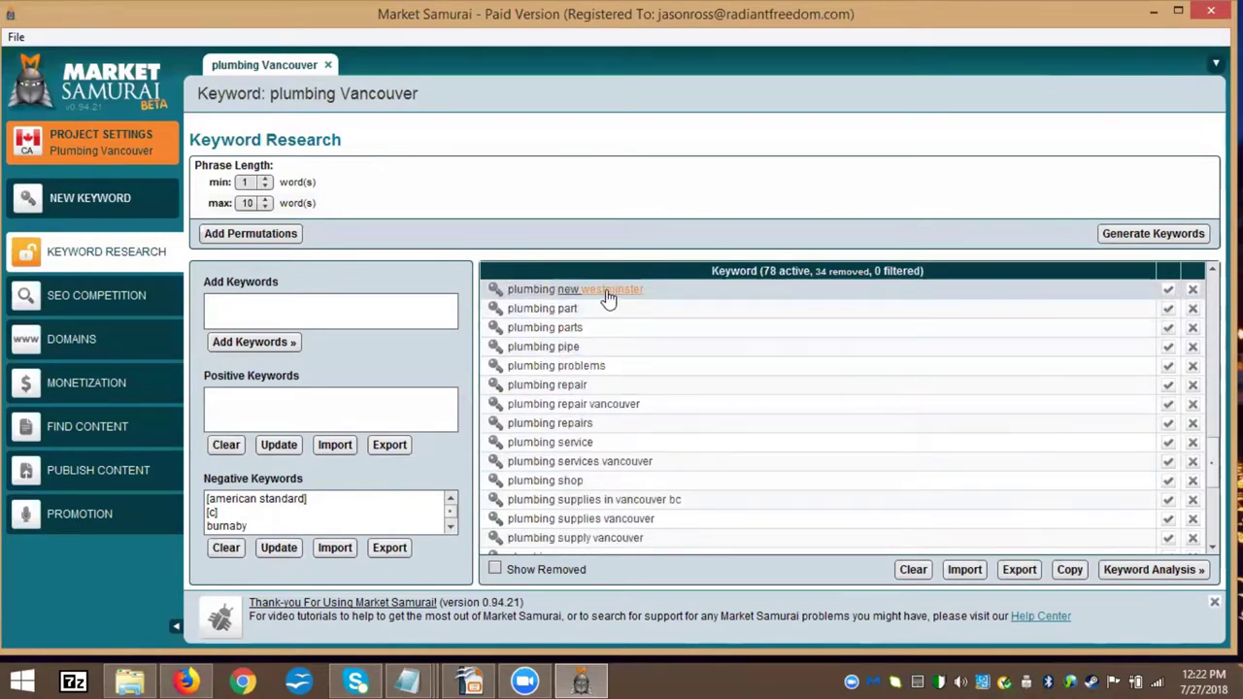
pyautogui.click(1193, 290)
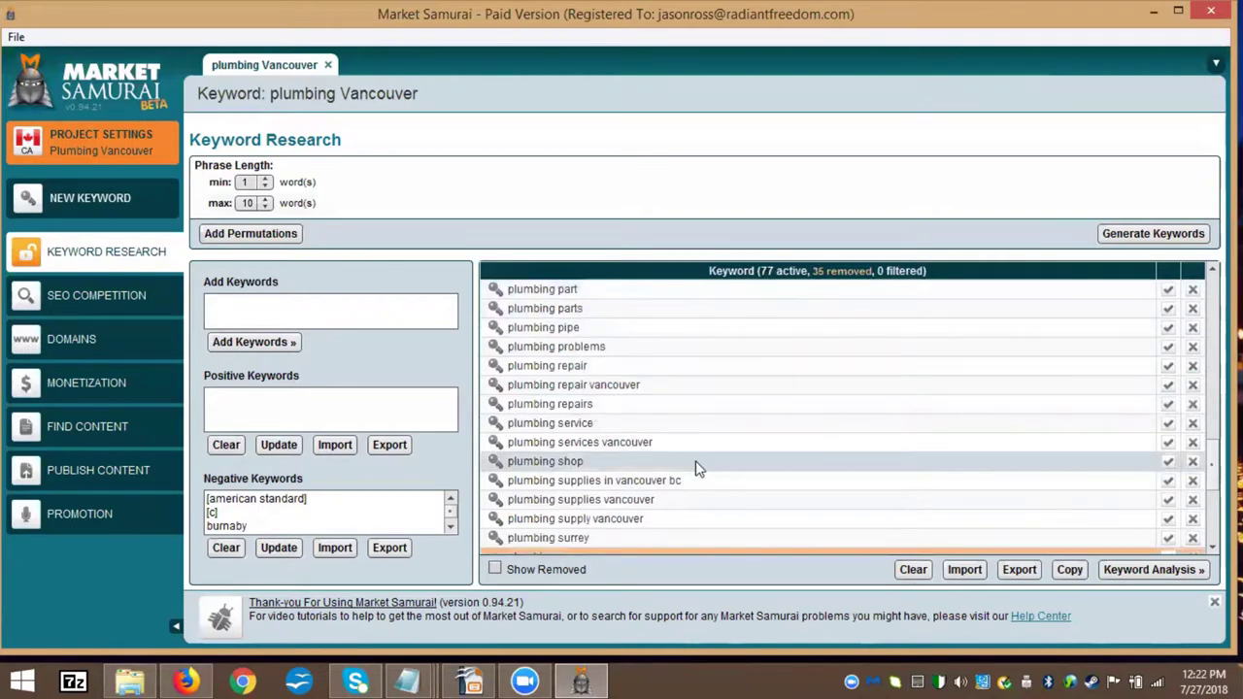
pyautogui.scroll(5, 696, 464)
pyautogui.scroll(3, 697, 464)
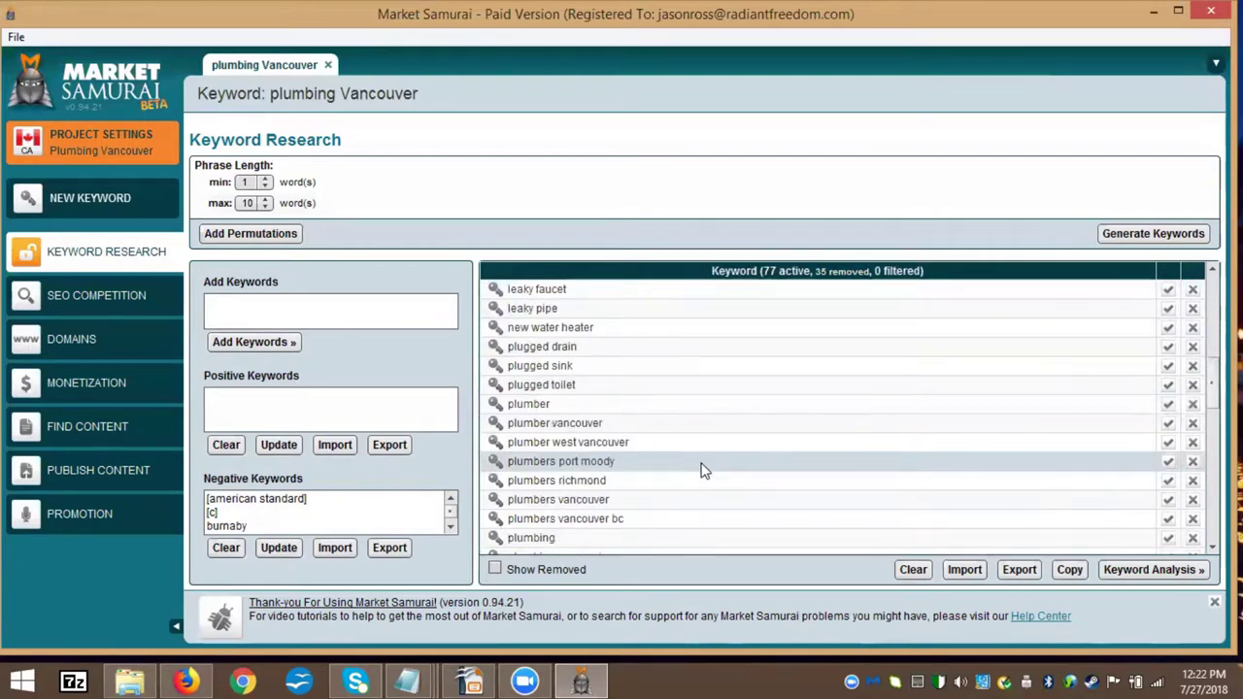
pyautogui.scroll(3, 579, 367)
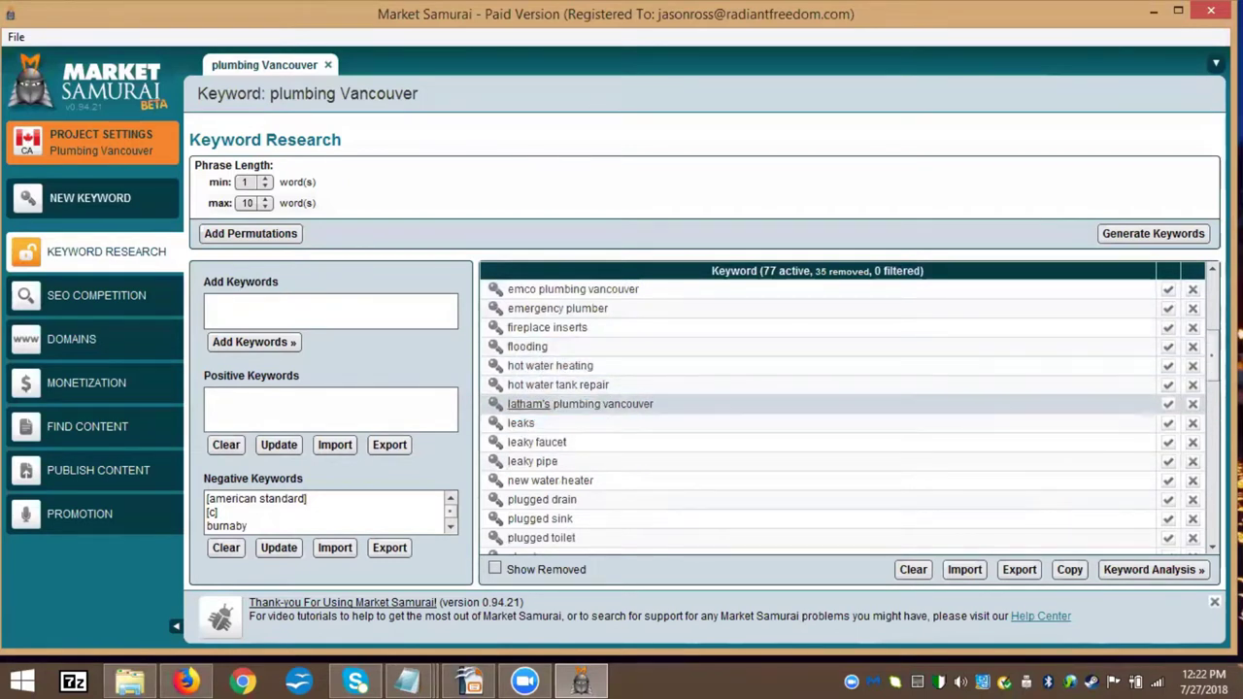
pyautogui.click(1193, 406)
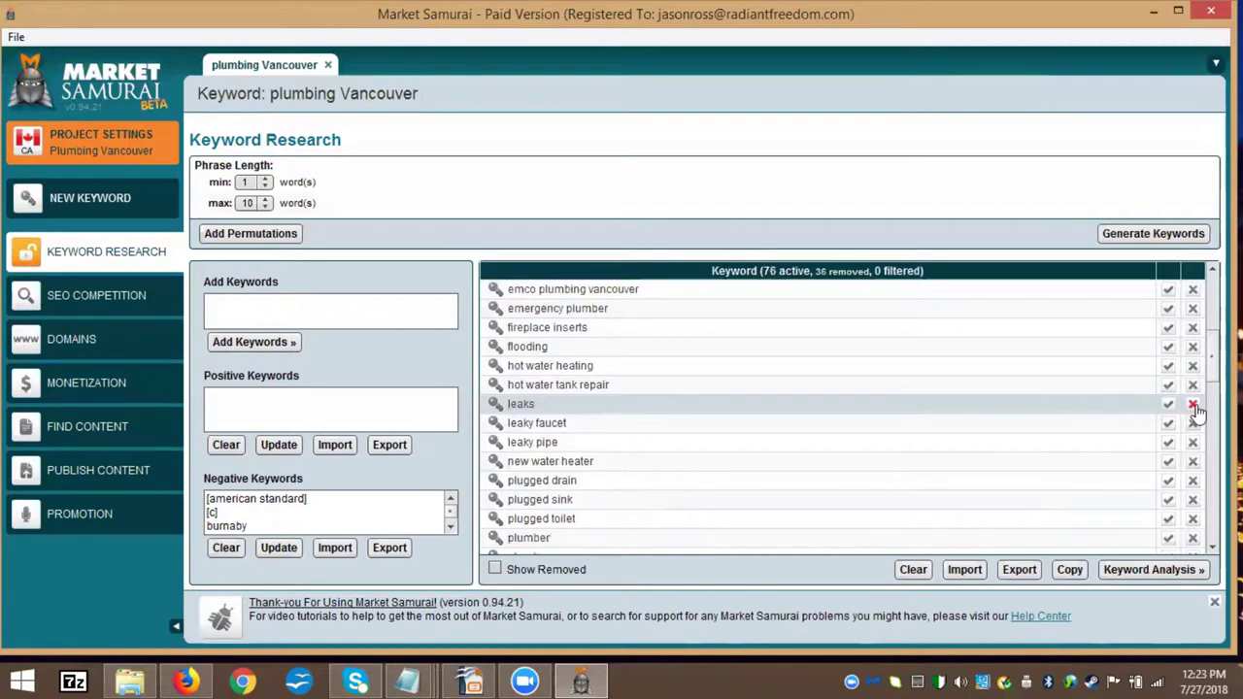
# Remove "roto rooter", "save more plumbing vancouver" and "universal plumbing vancouver" from the list and review the remaining keywords
pyautogui.scroll(-10, 766, 436)
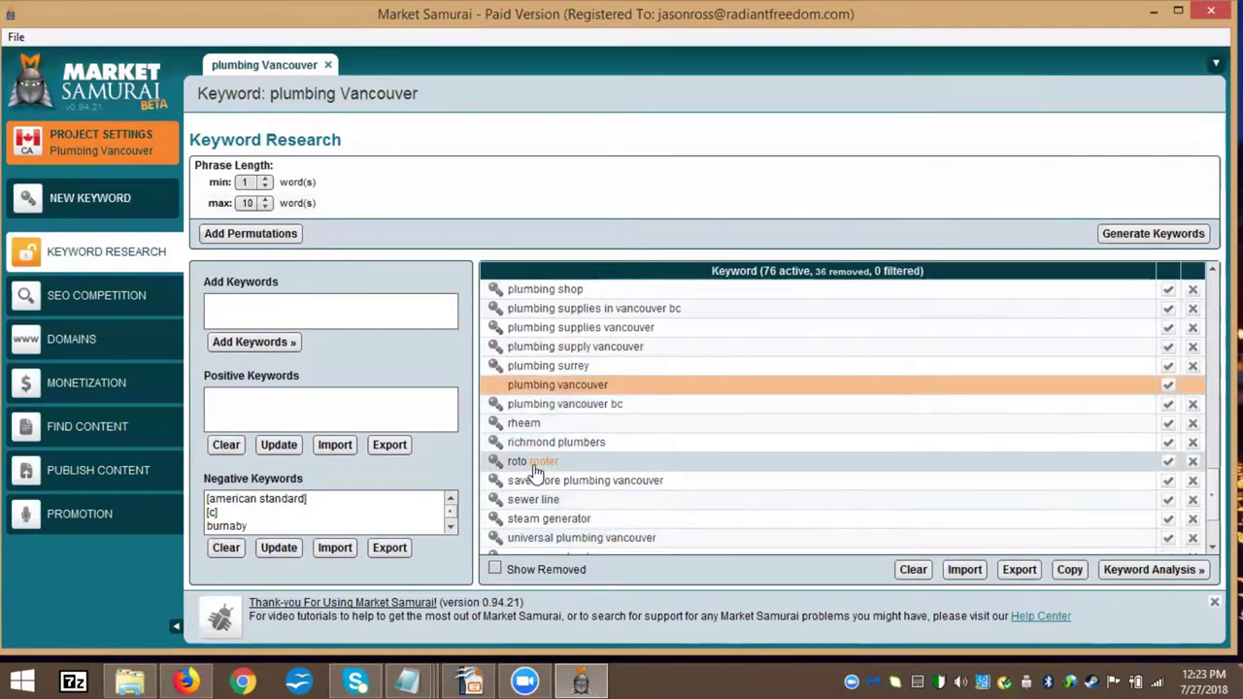
pyautogui.click(1194, 463)
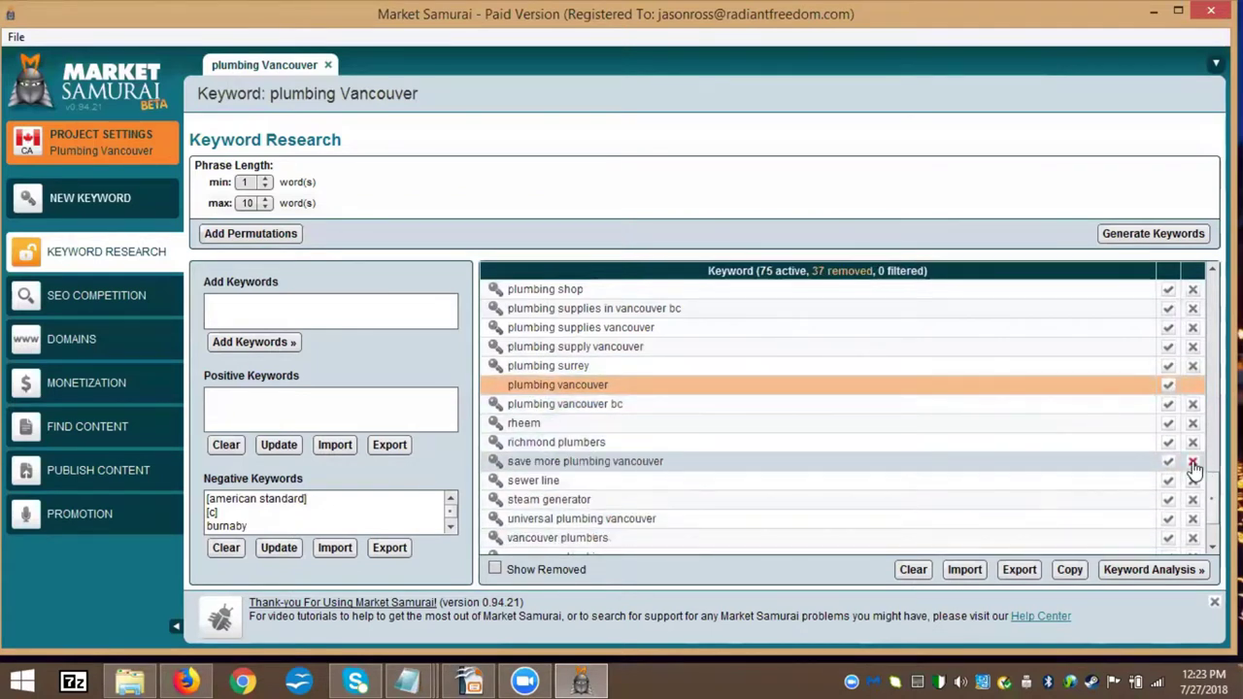
pyautogui.scroll(-2, 689, 496)
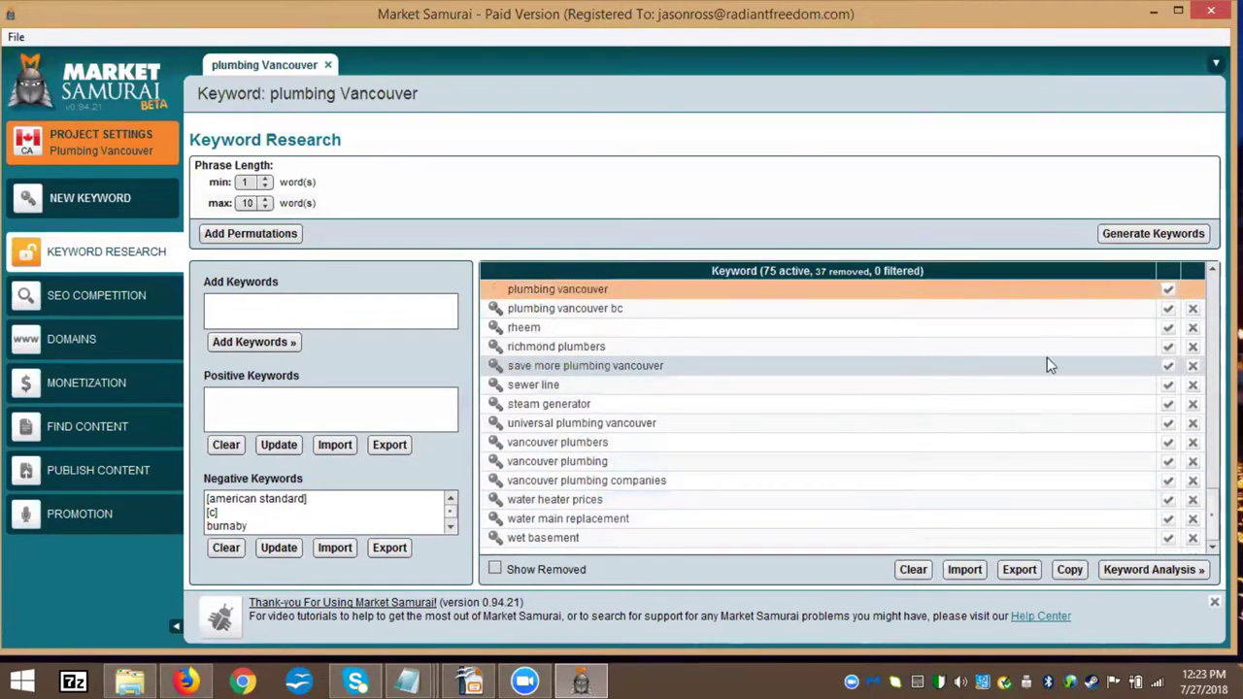
pyautogui.click(1193, 367)
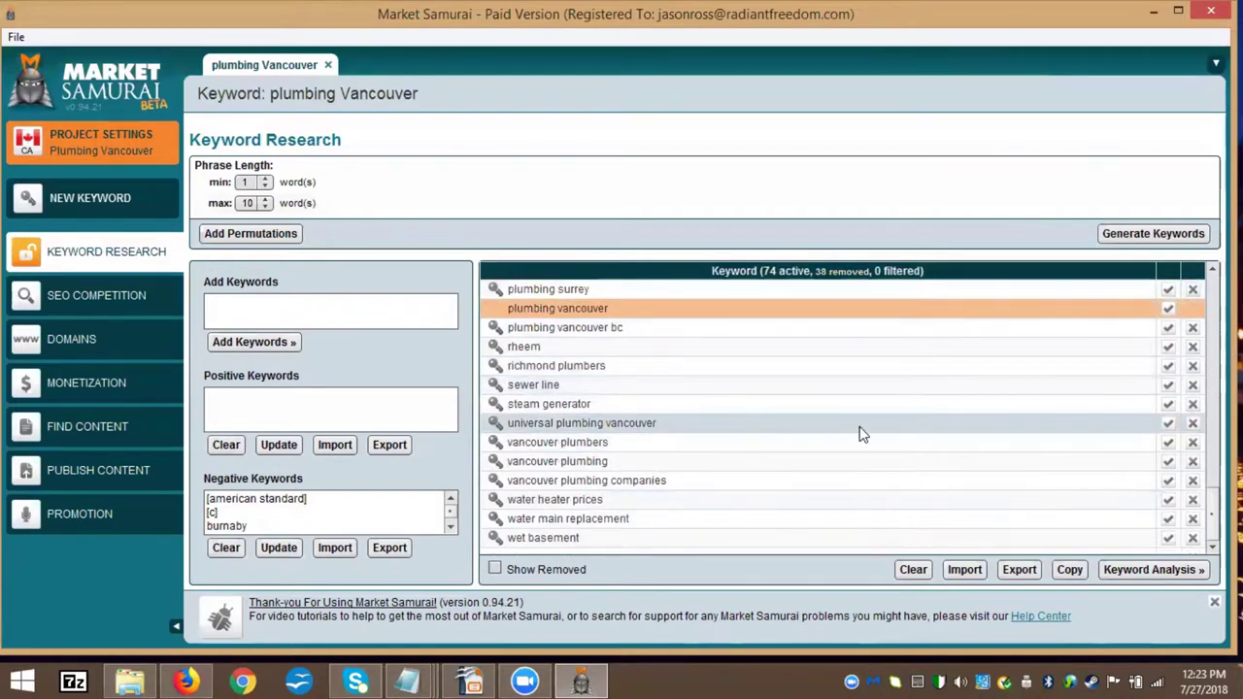
pyautogui.click(1193, 424)
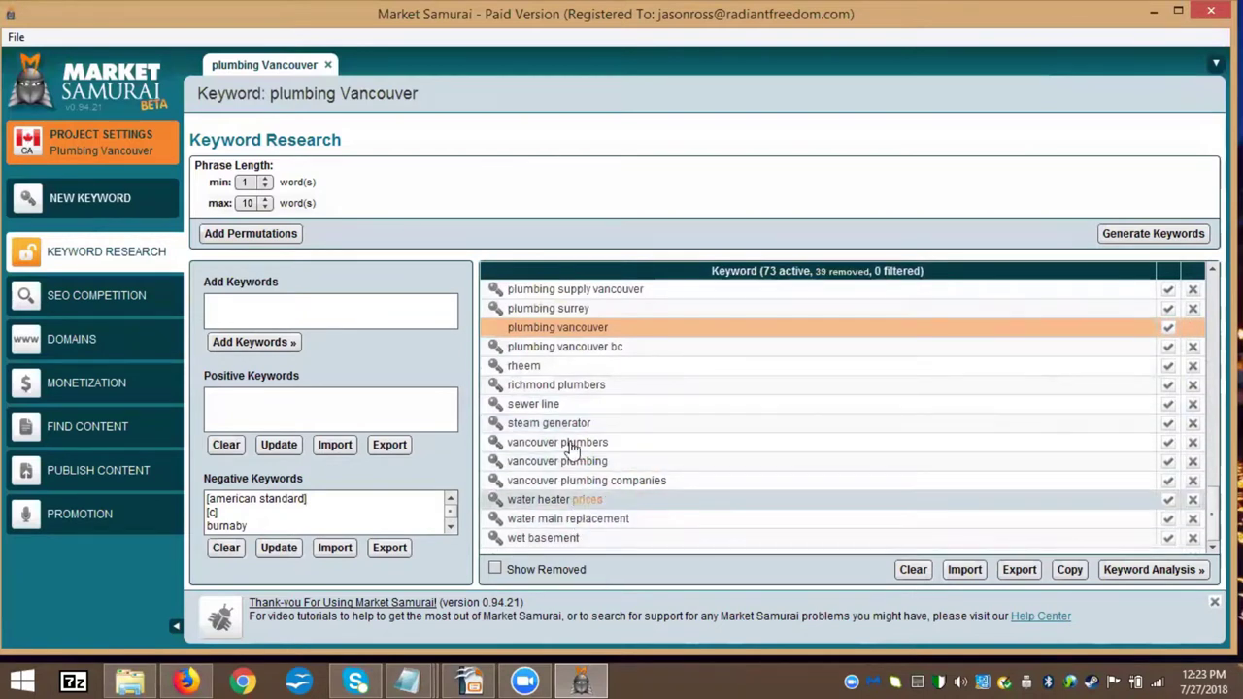
pyautogui.scroll(5, 633, 394)
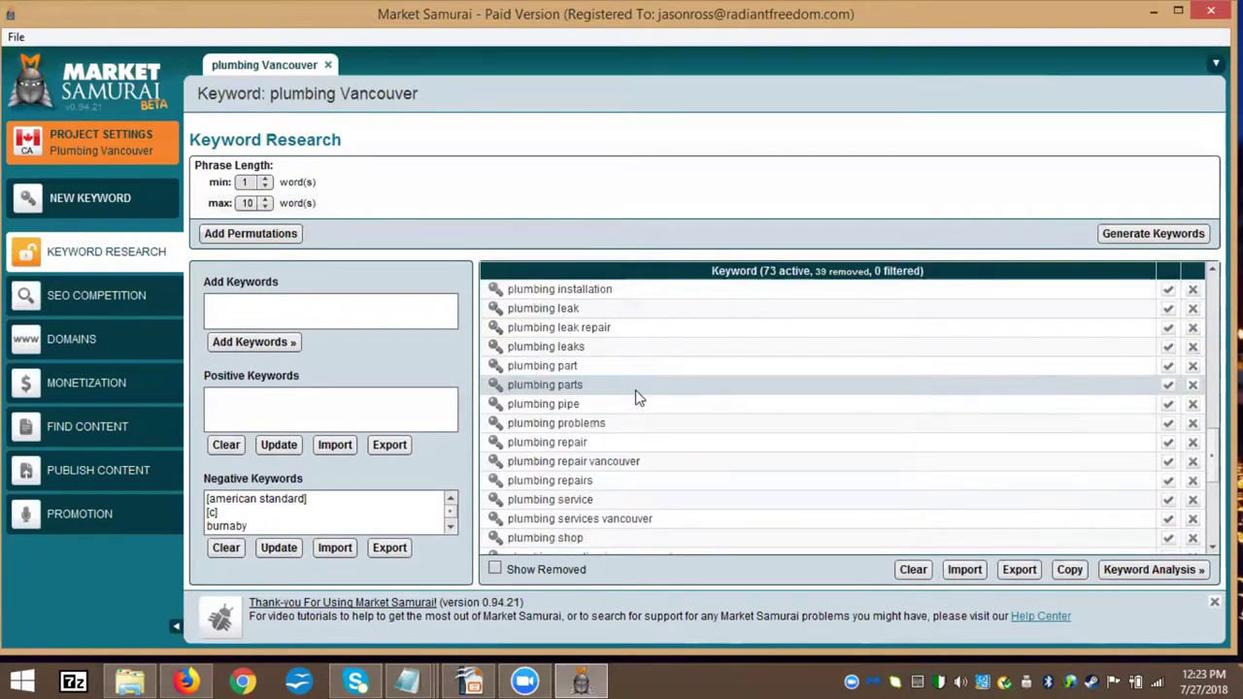
pyautogui.scroll(5, 641, 389)
pyautogui.scroll(5, 647, 386)
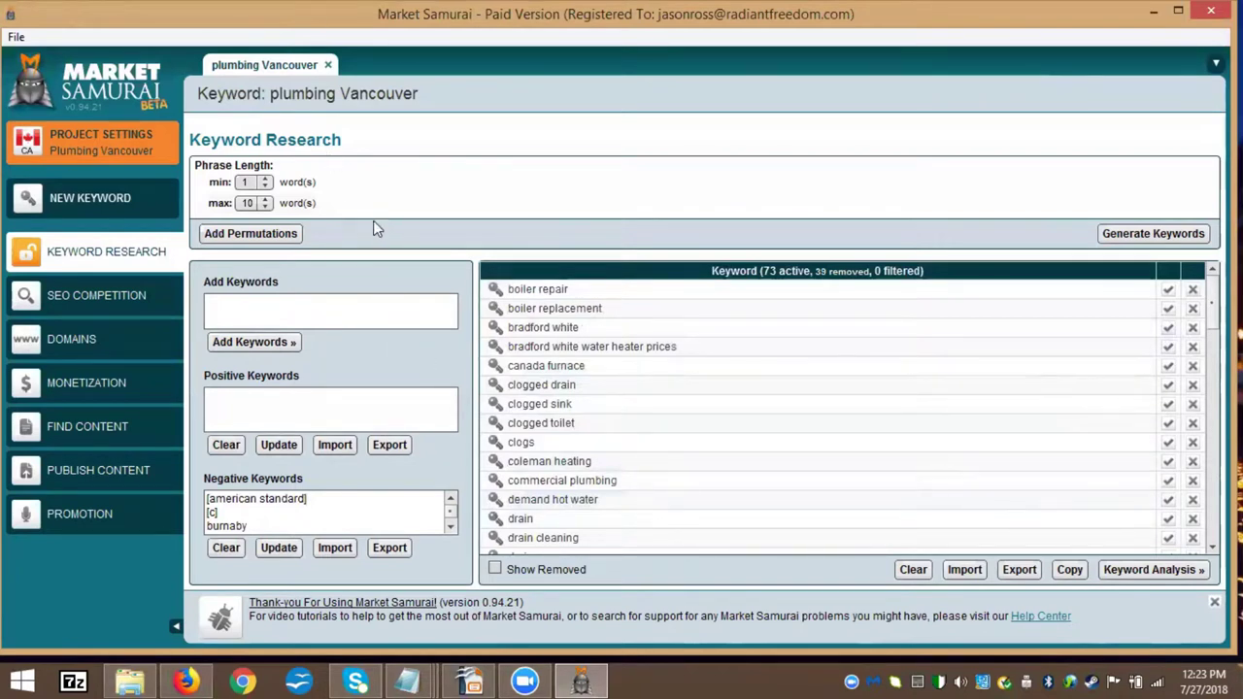
# Start a new keyword and copy the seed keyword "plumbing Burnaby" from lesson-06-02-seed keywords.txt in Notepad
pyautogui.moveTo(590, 680)
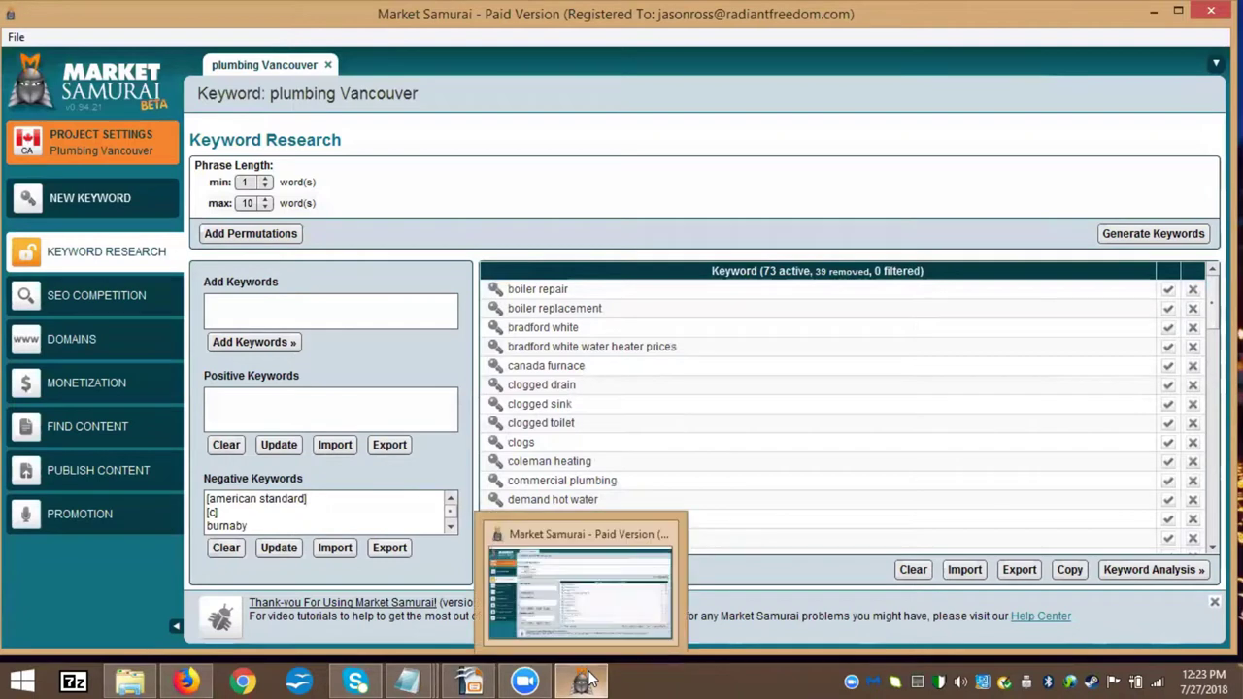
pyautogui.moveTo(409, 680)
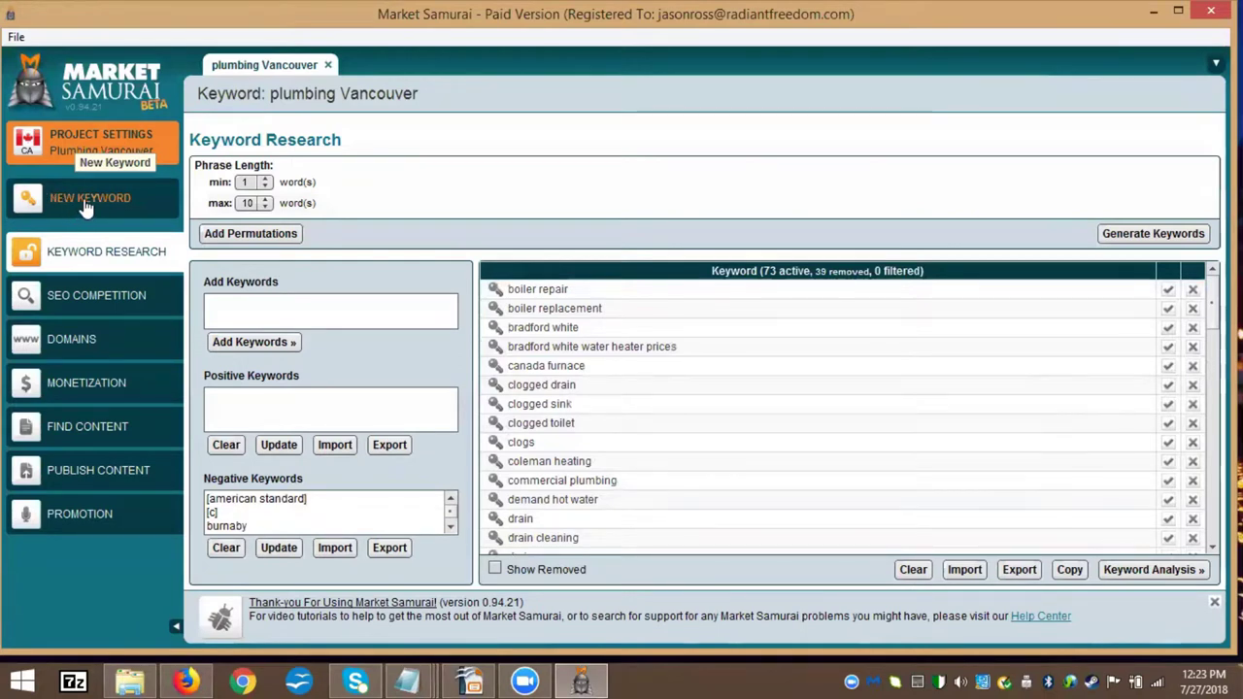
pyautogui.click(86, 207)
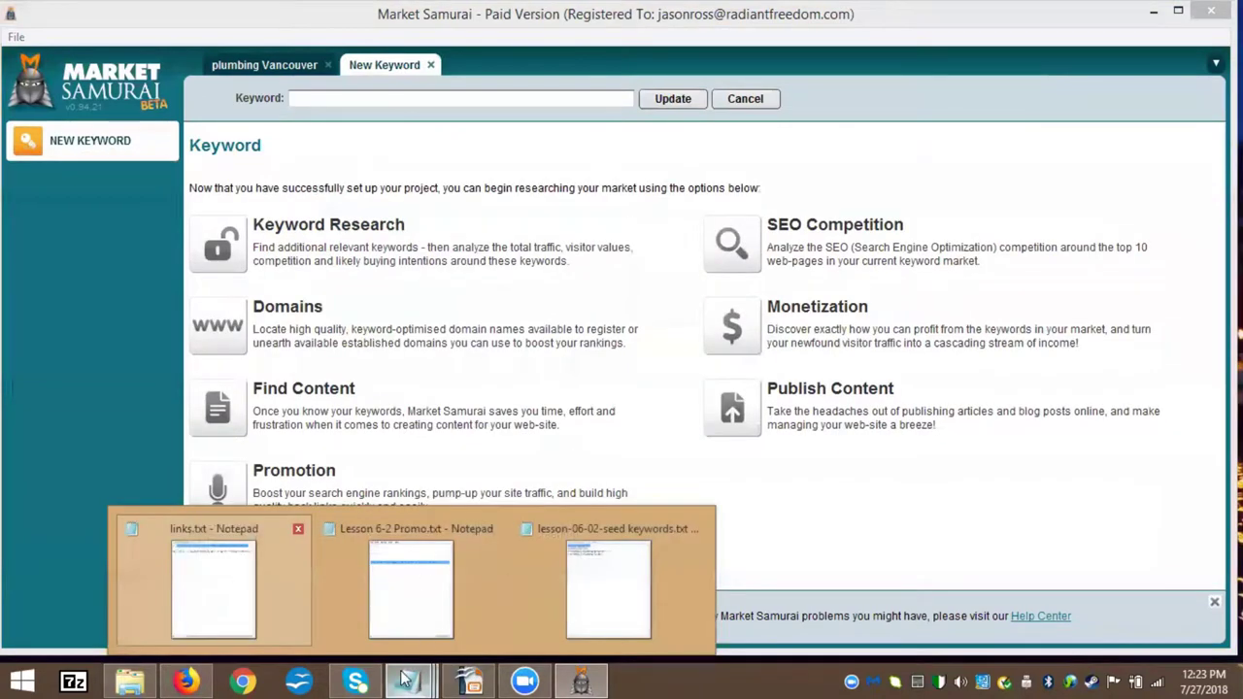
pyautogui.click(608, 588)
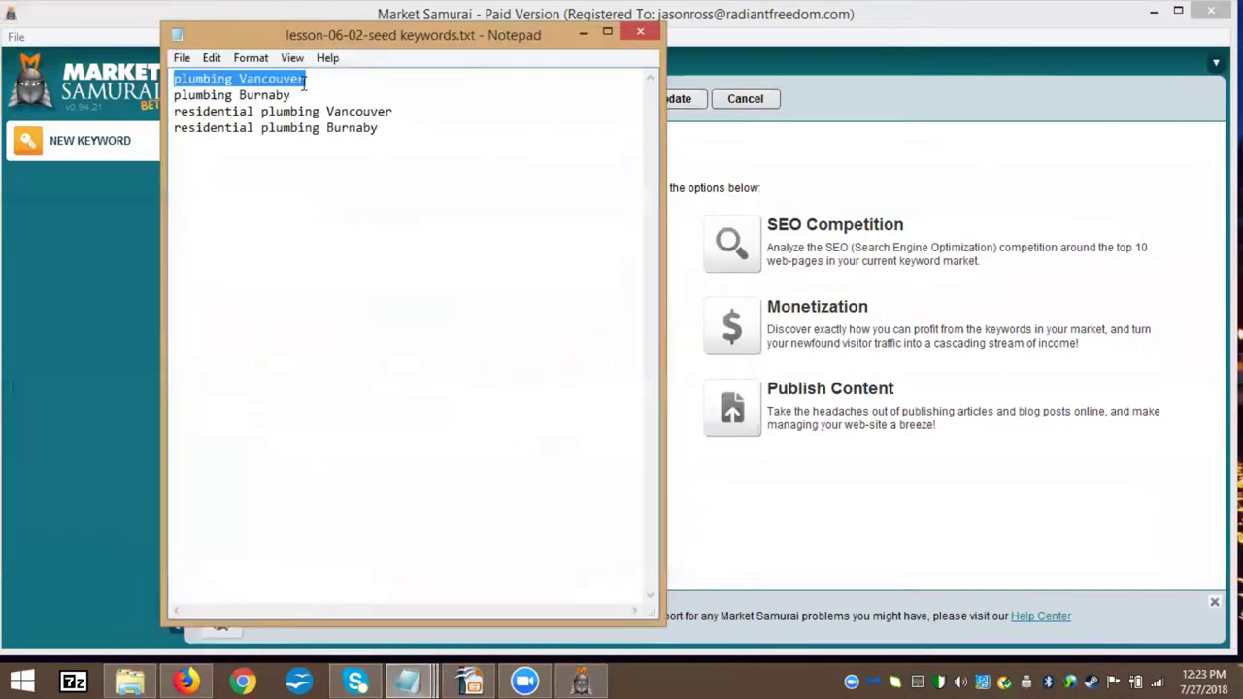
pyautogui.click(167, 95)
pyautogui.hotkey('ctrl', 'c')
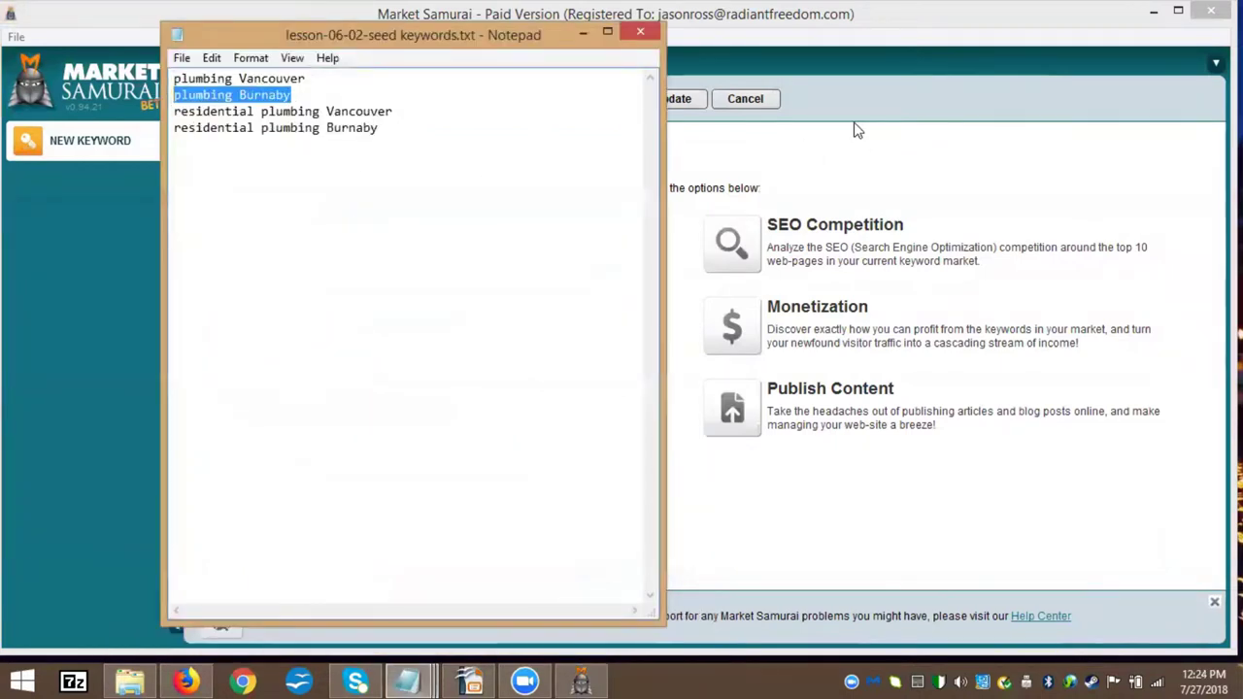
# Switch back to Market Samurai and create the new keyword "plumbing Burnaby" from the copied text
pyautogui.click(858, 150)
pyautogui.click(315, 99)
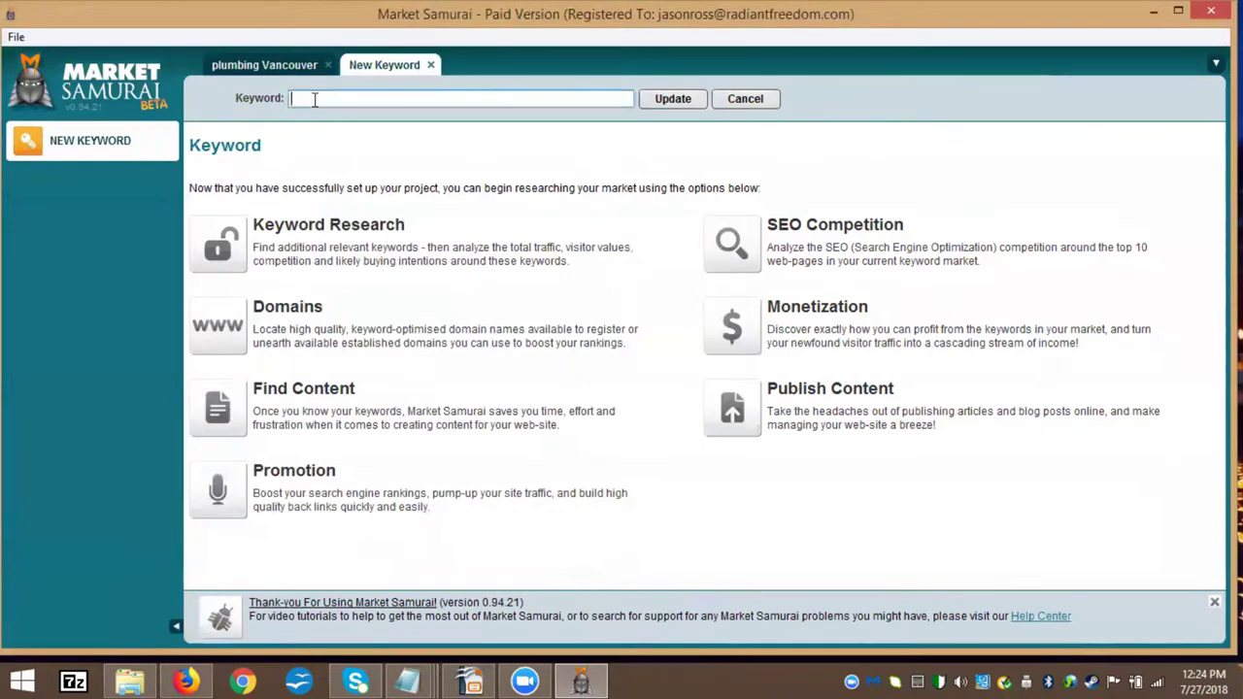
pyautogui.hotkey('ctrl', 'v')
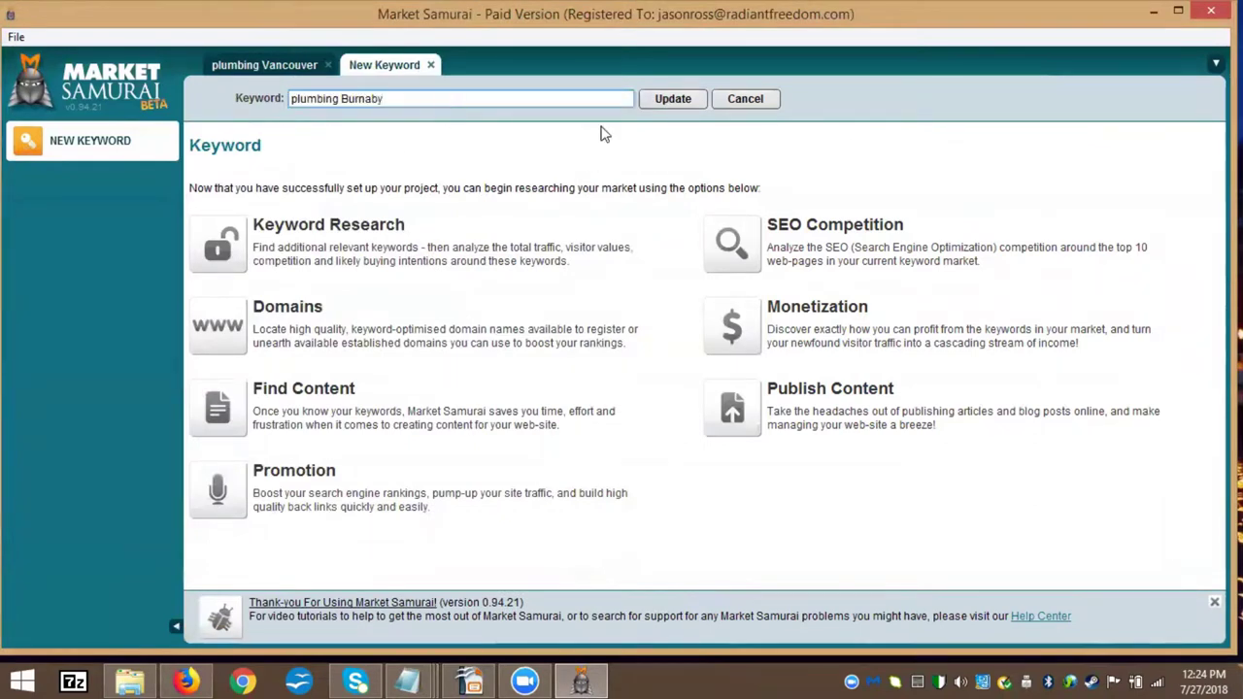
pyautogui.click(666, 100)
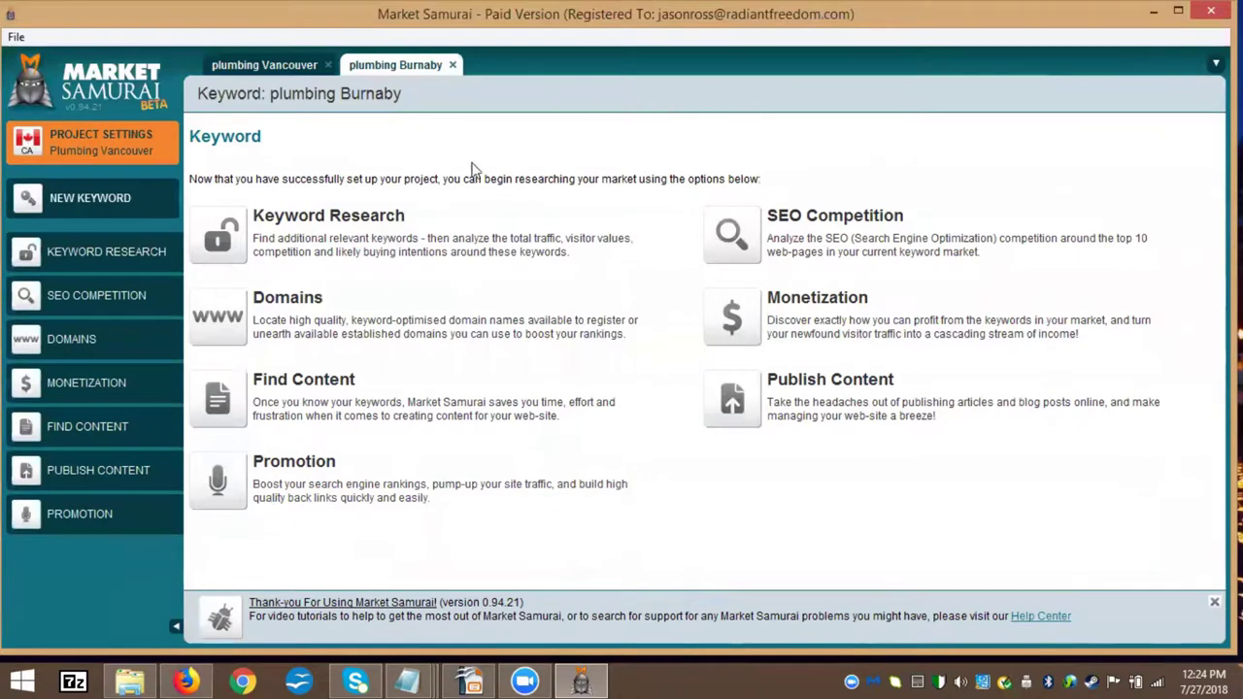
# Open Keyword Research for "plumbing Burnaby" and generate its related keywords
pyautogui.click(232, 242)
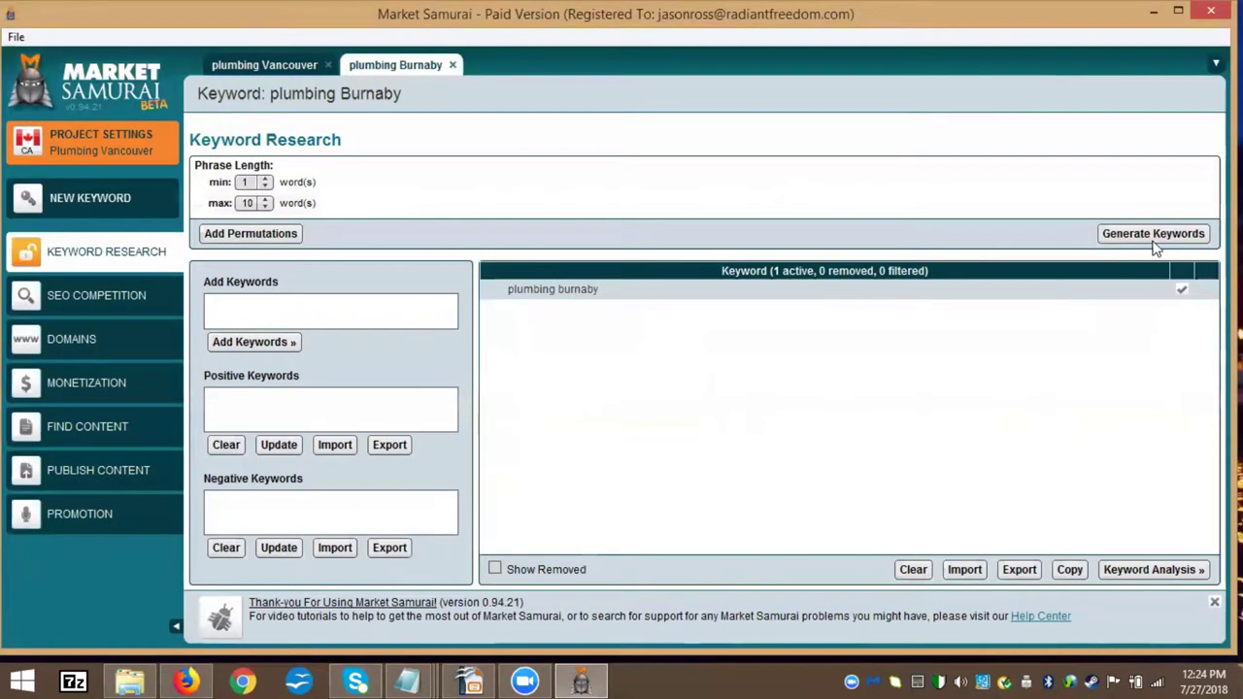
pyautogui.click(1156, 238)
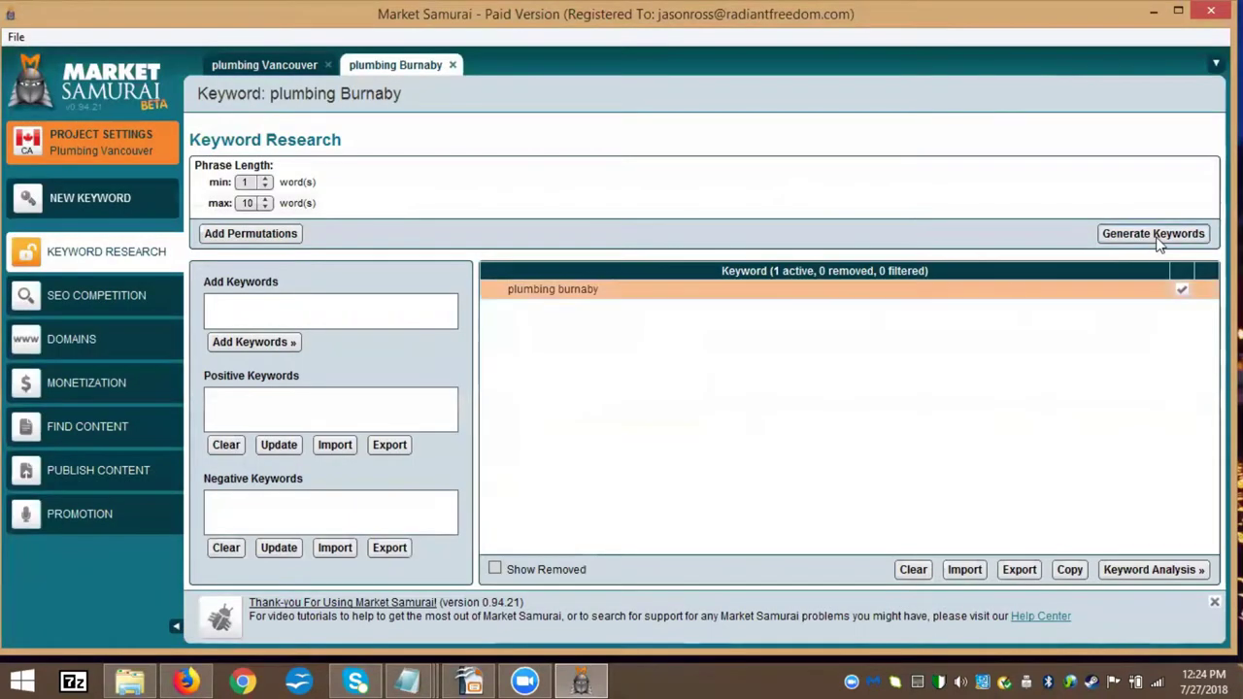
pyautogui.click(1159, 242)
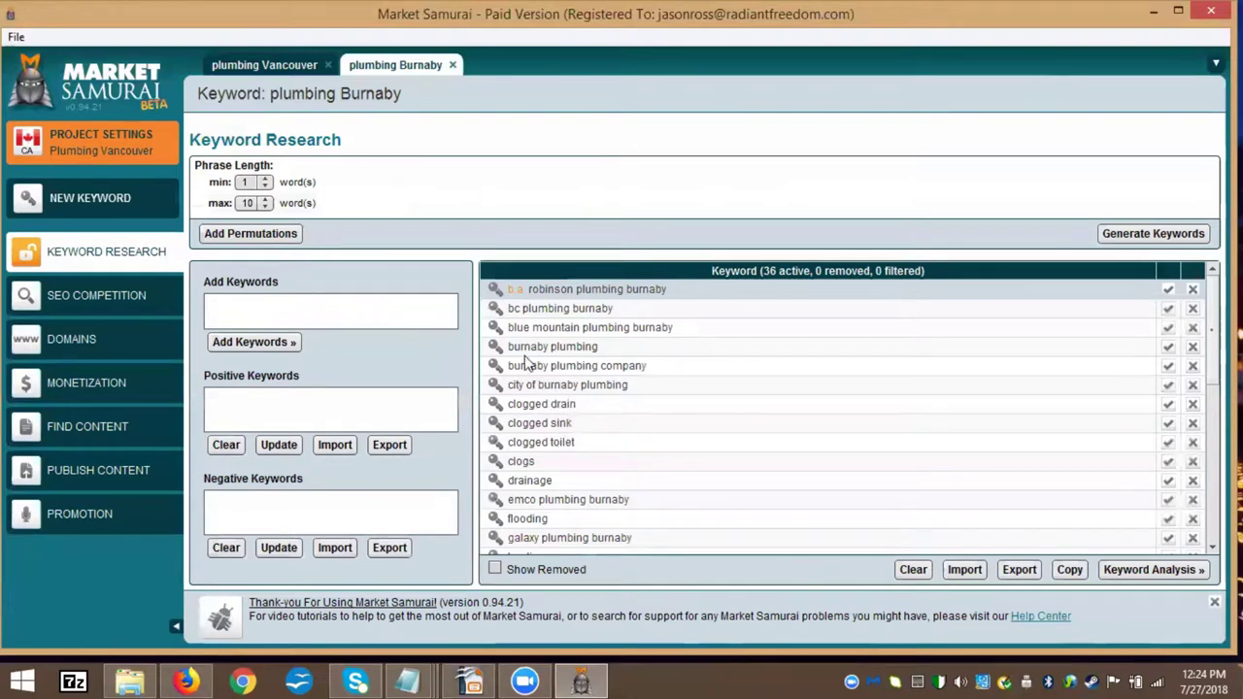
# Remove the keywords containing "blue mountain", "emco", "galaxy" and "milani" from the plumbing Burnaby list
pyautogui.click(517, 332)
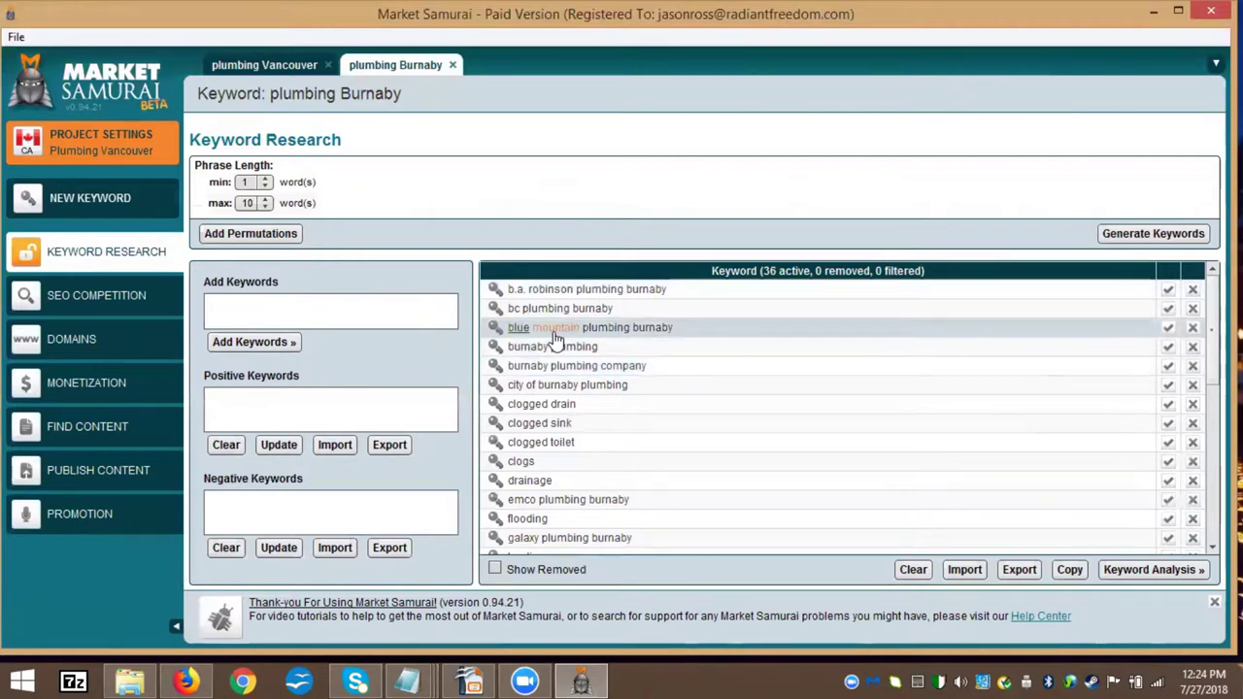
pyautogui.click(1193, 329)
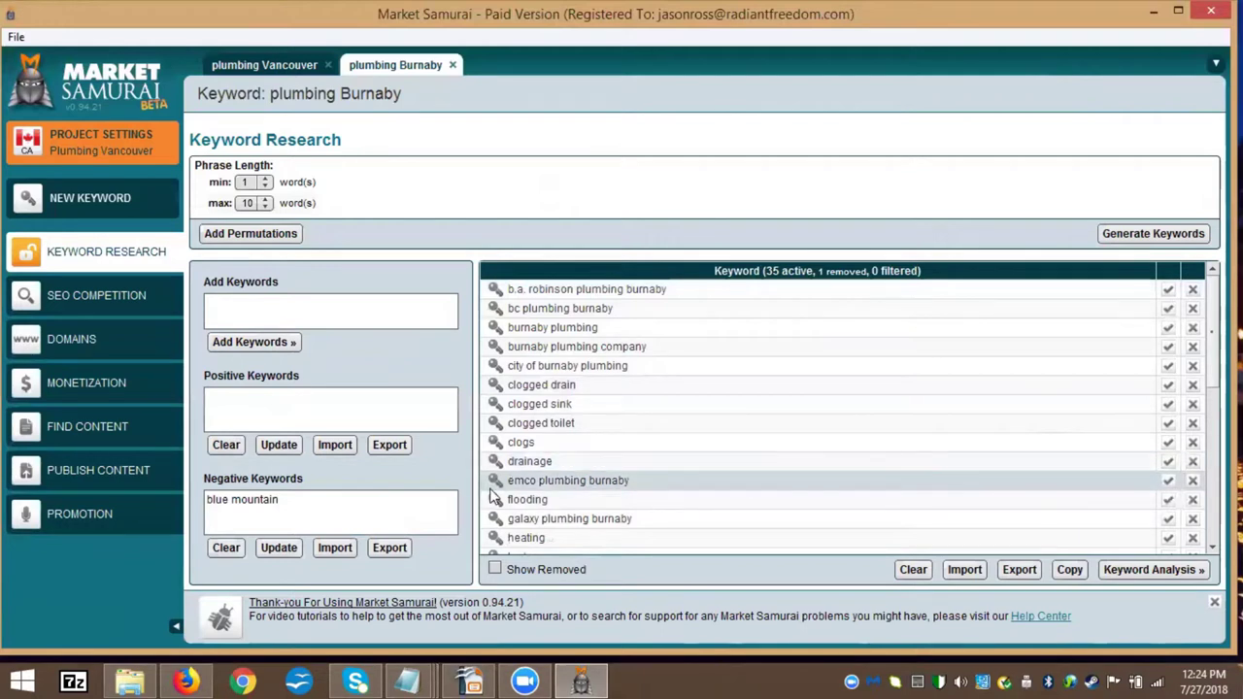
pyautogui.click(1193, 482)
pyautogui.scroll(-3, 899, 450)
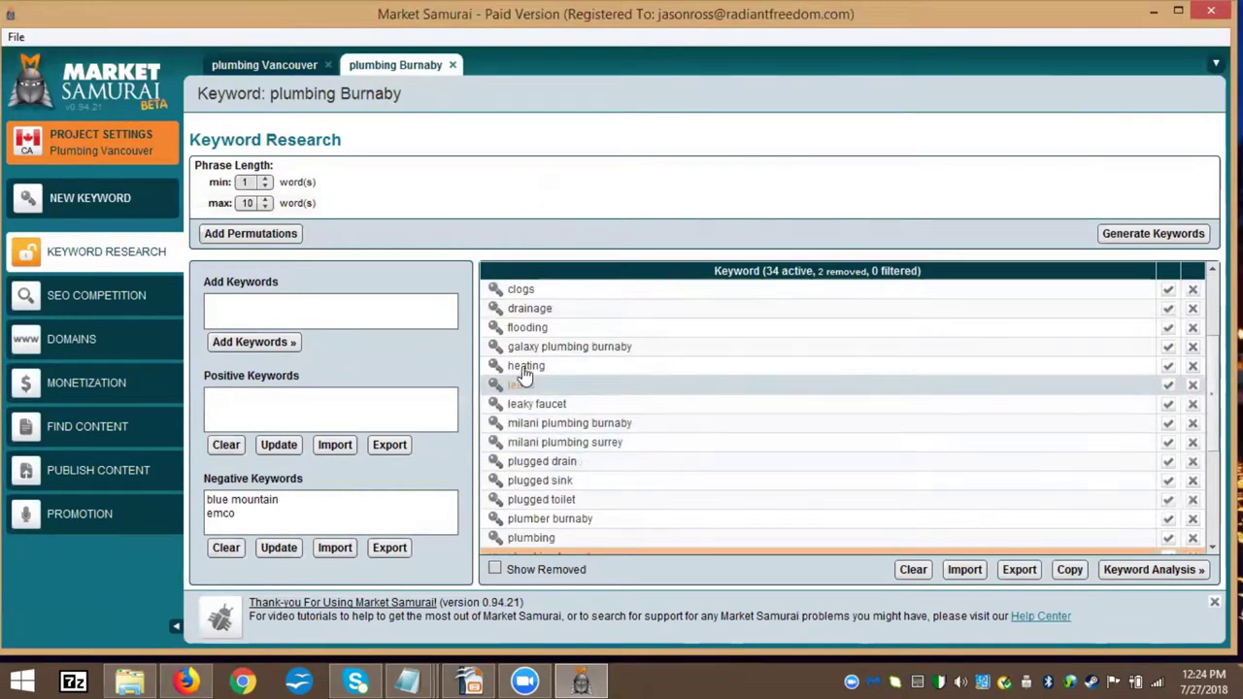
pyautogui.click(1193, 347)
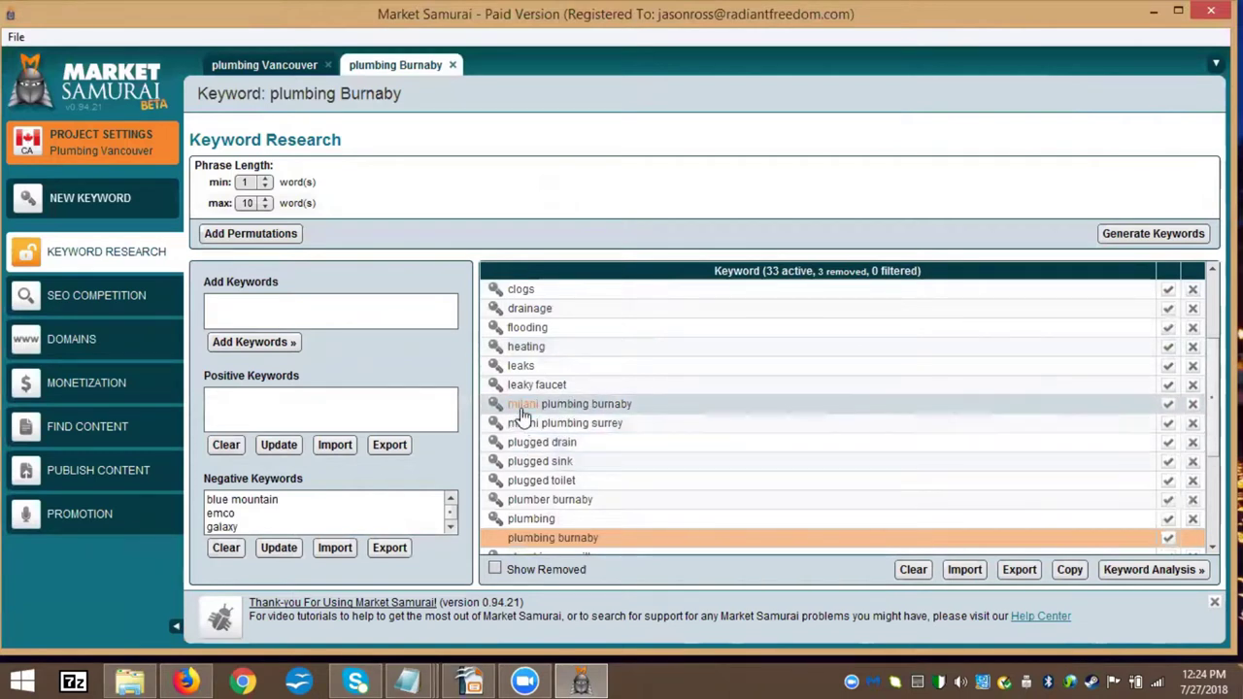
pyautogui.click(1195, 408)
pyautogui.click(1194, 408)
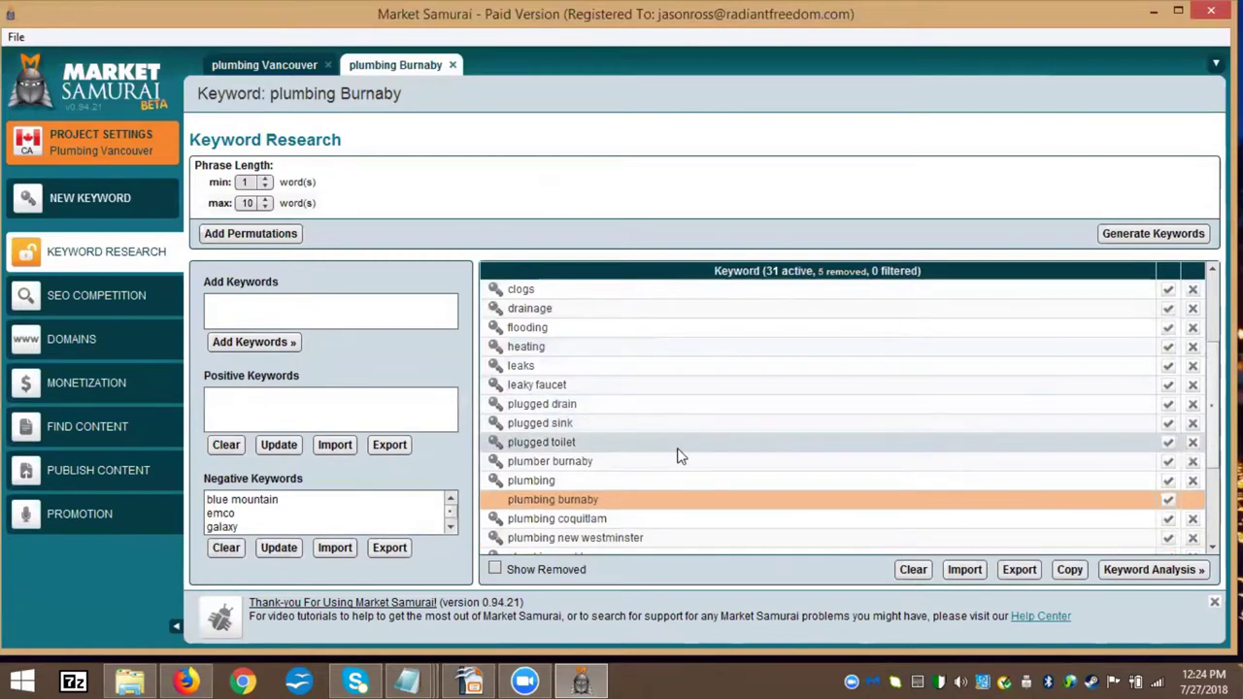
# Remove the out-of-area keywords "plumbing coquitlam", "plumbing new westminster" and "plumbing surrey" from the plumbing Burnaby list
pyautogui.scroll(-3, 679, 457)
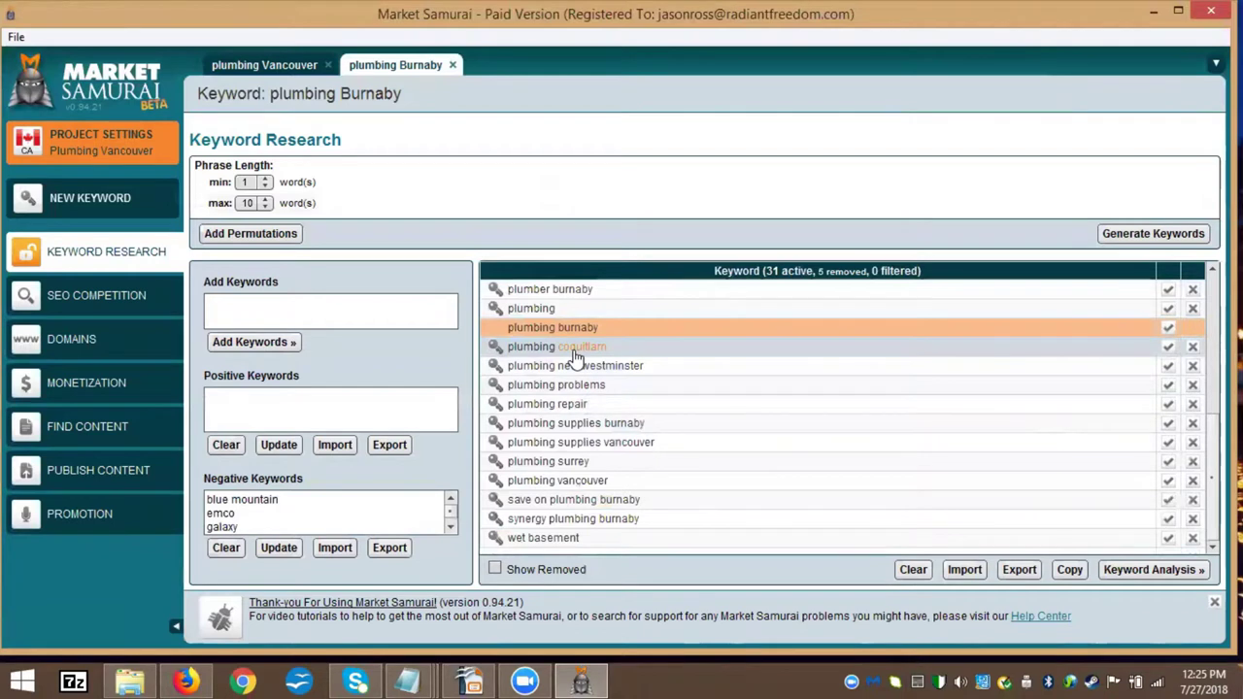
pyautogui.click(1194, 351)
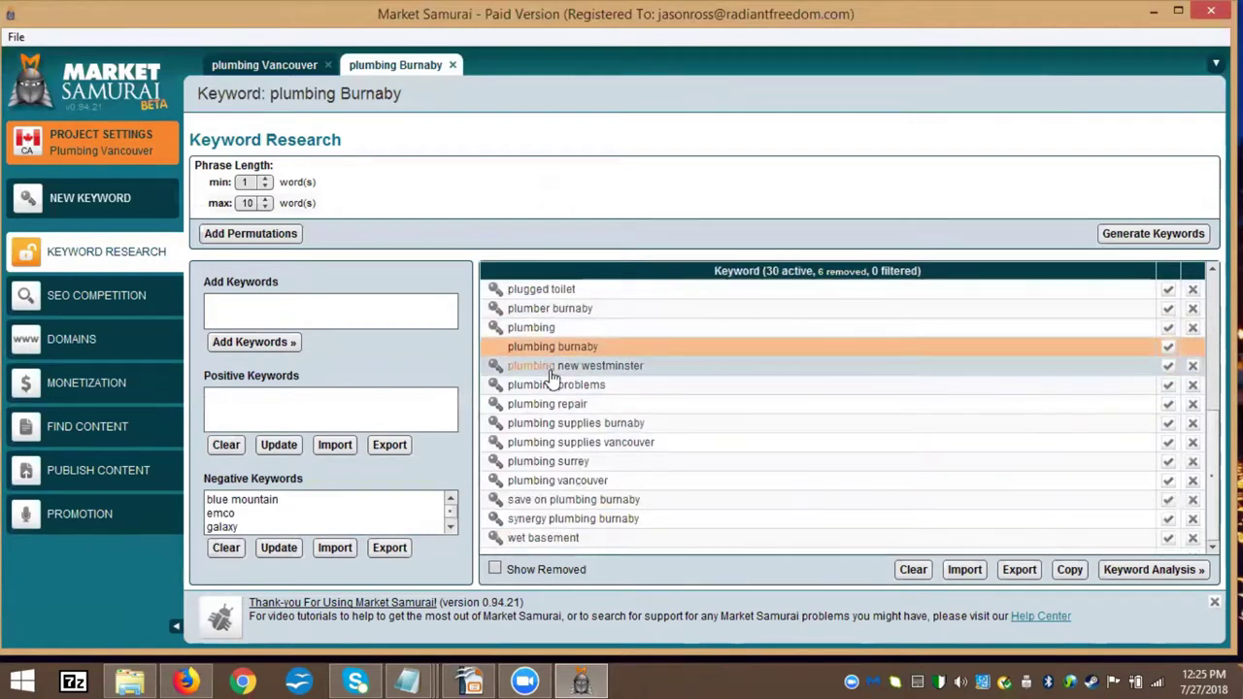
pyautogui.click(1193, 366)
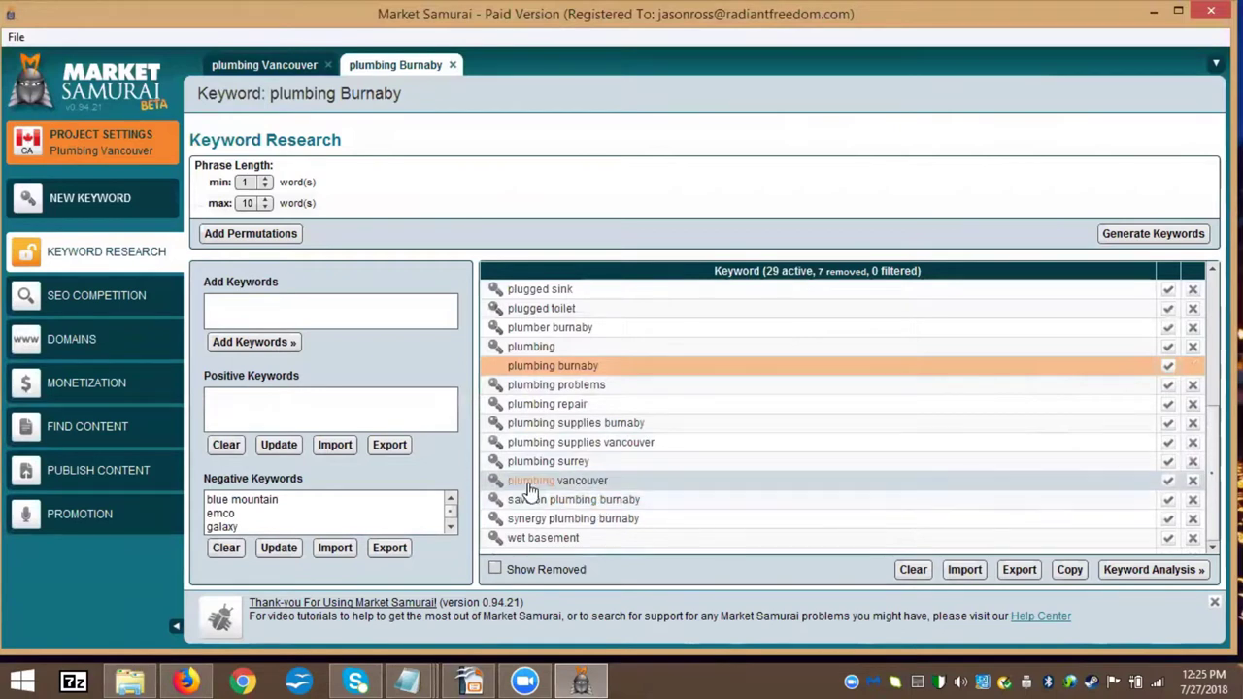
pyautogui.click(1194, 463)
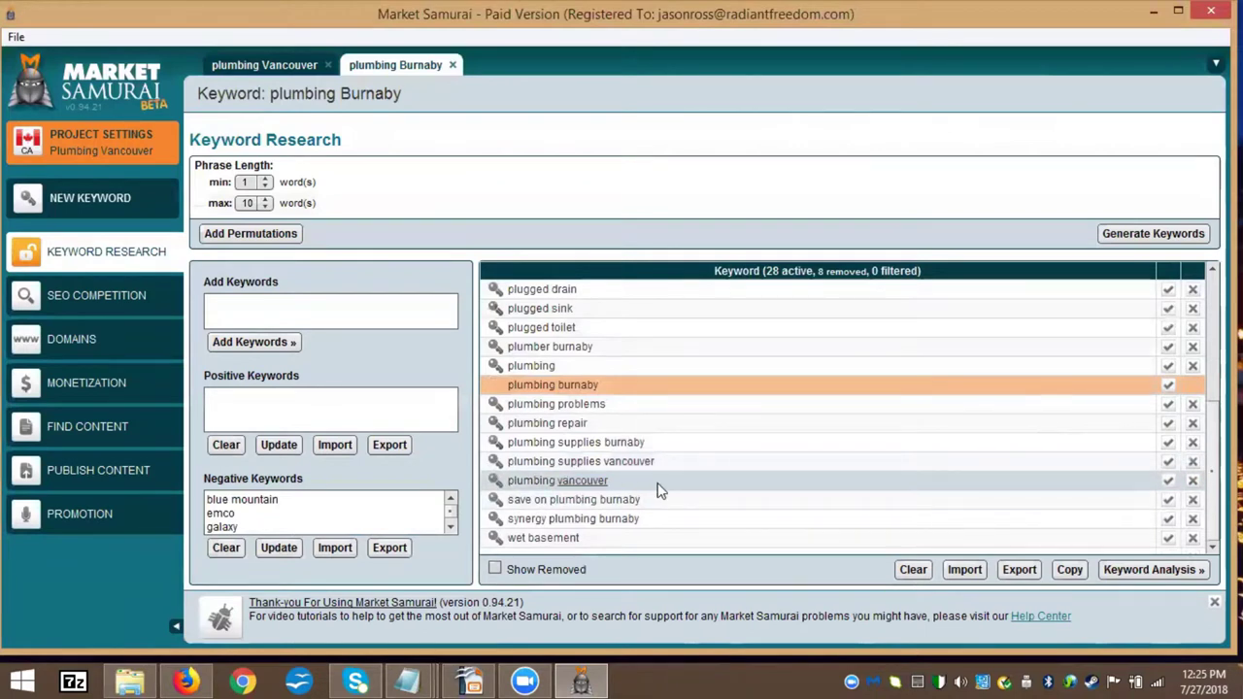
# Remove "plumbing vancouver", "plumbing supplies vancouver" and the "robinson plumbing burnaby" company keyword from the plumbing Burnaby list
pyautogui.click(1193, 485)
pyautogui.click(1194, 485)
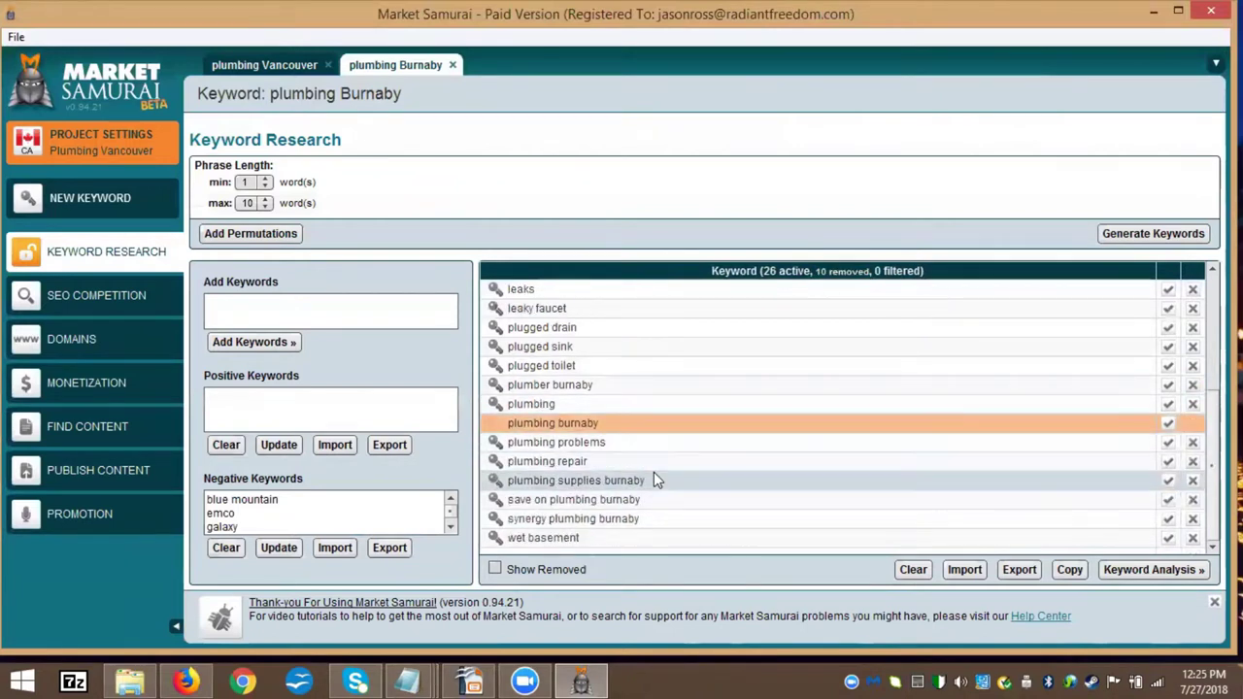
pyautogui.scroll(4, 636, 510)
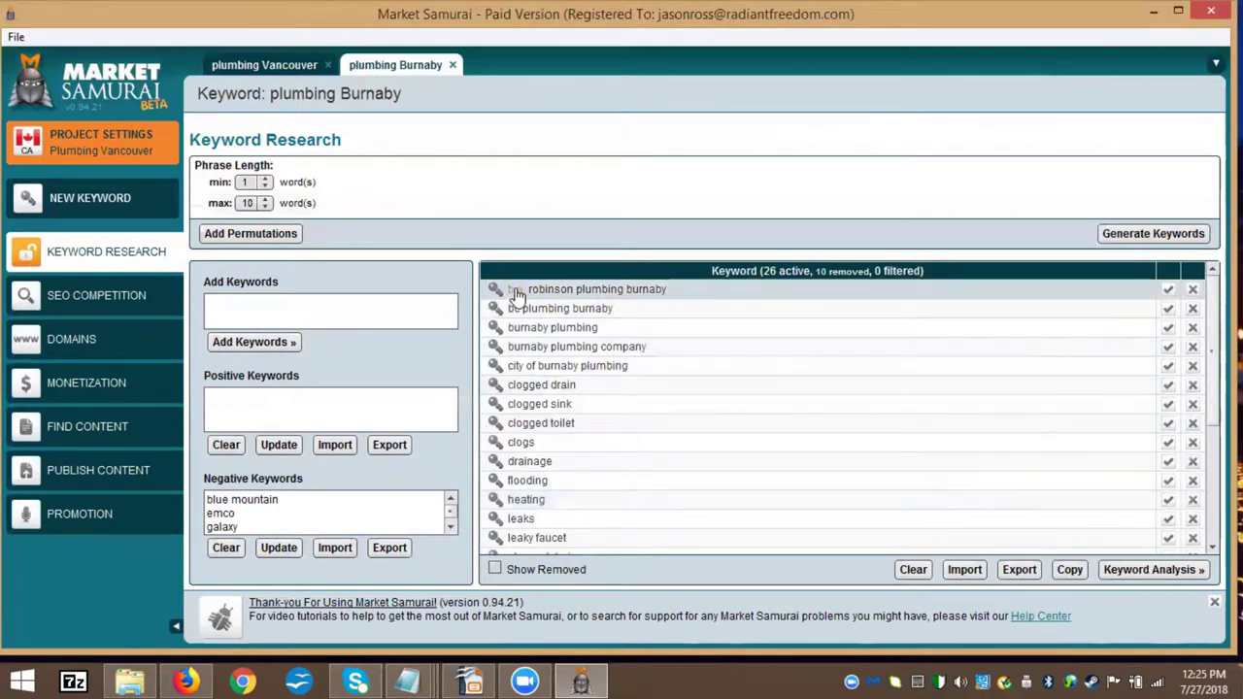
pyautogui.click(1194, 291)
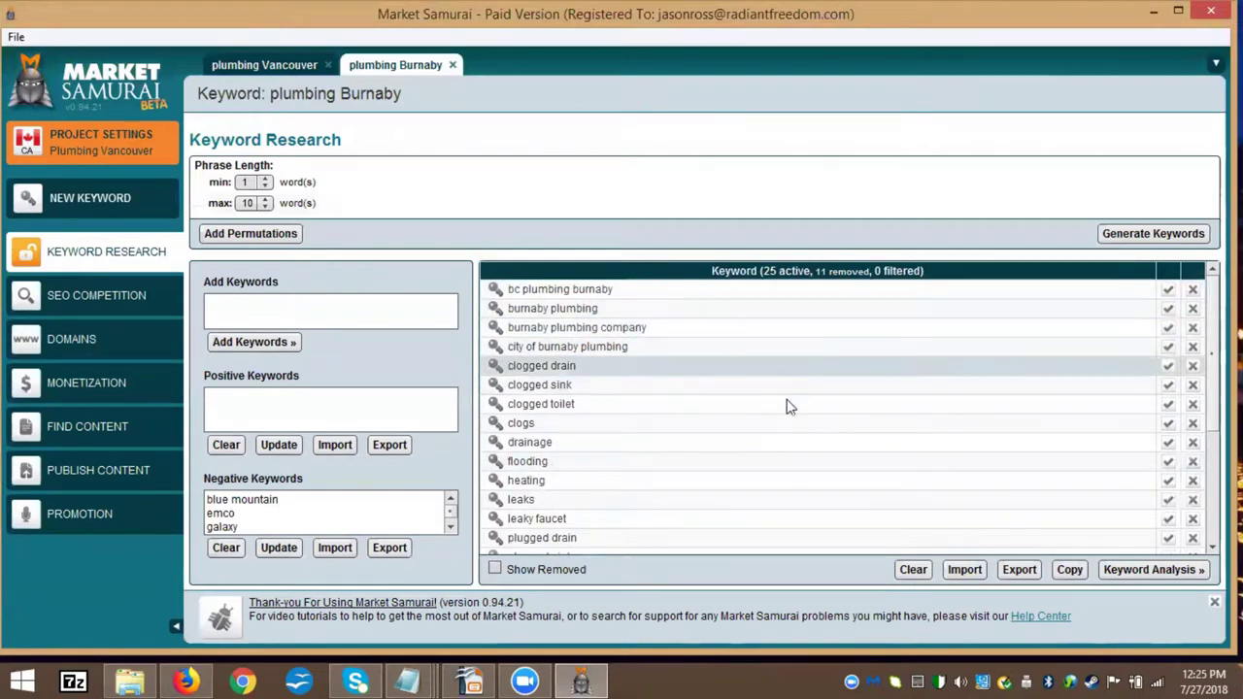
pyautogui.scroll(-4, 659, 498)
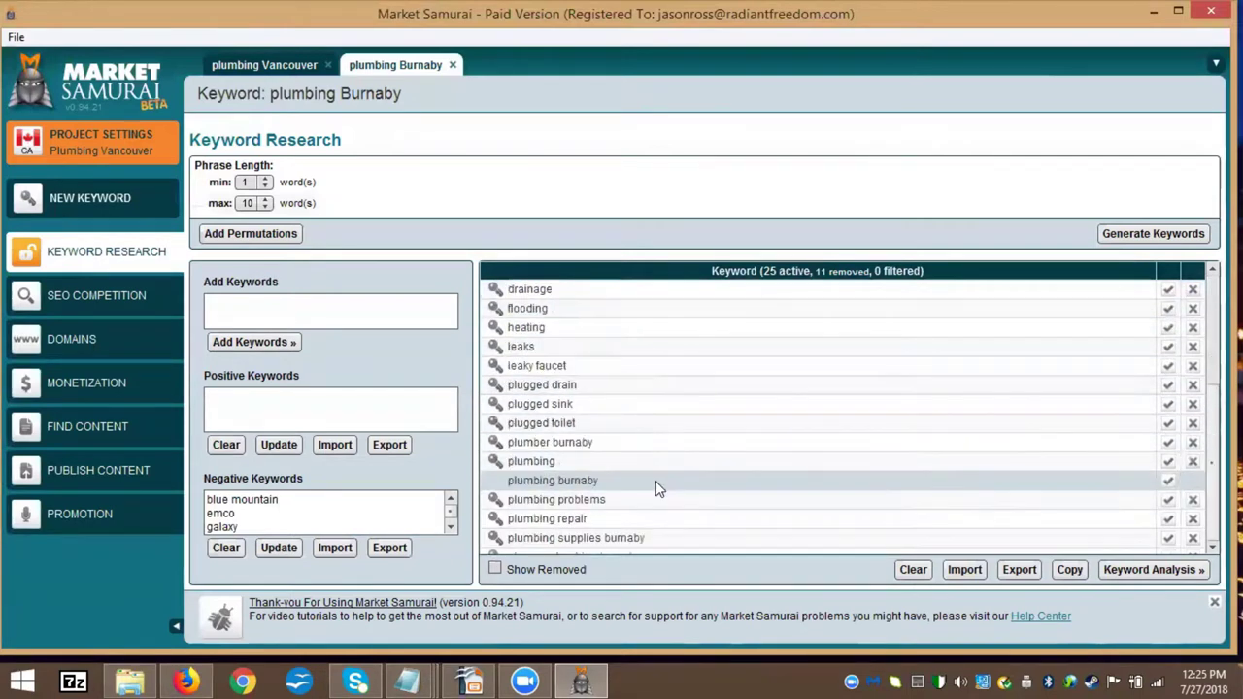
pyautogui.scroll(4, 675, 502)
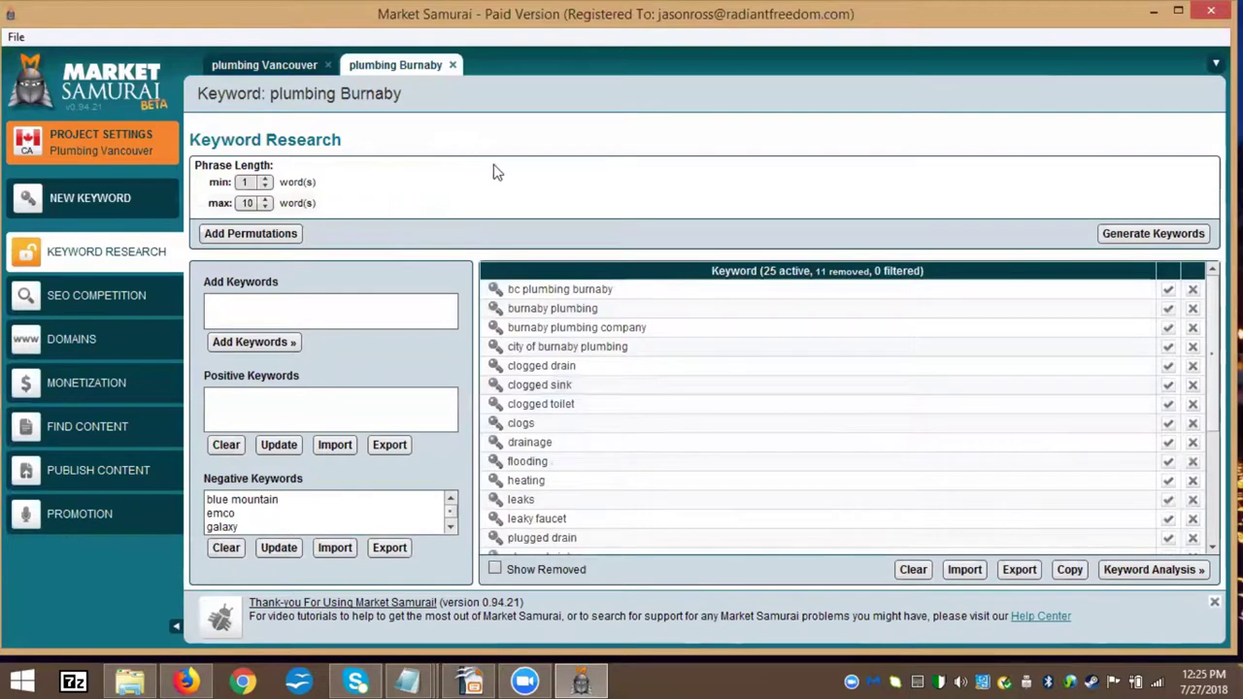
# Start a new keyword and copy "residential plumbing Vancouver" from lesson-06-02-seed keywords.txt in Notepad
pyautogui.moveTo(581, 682)
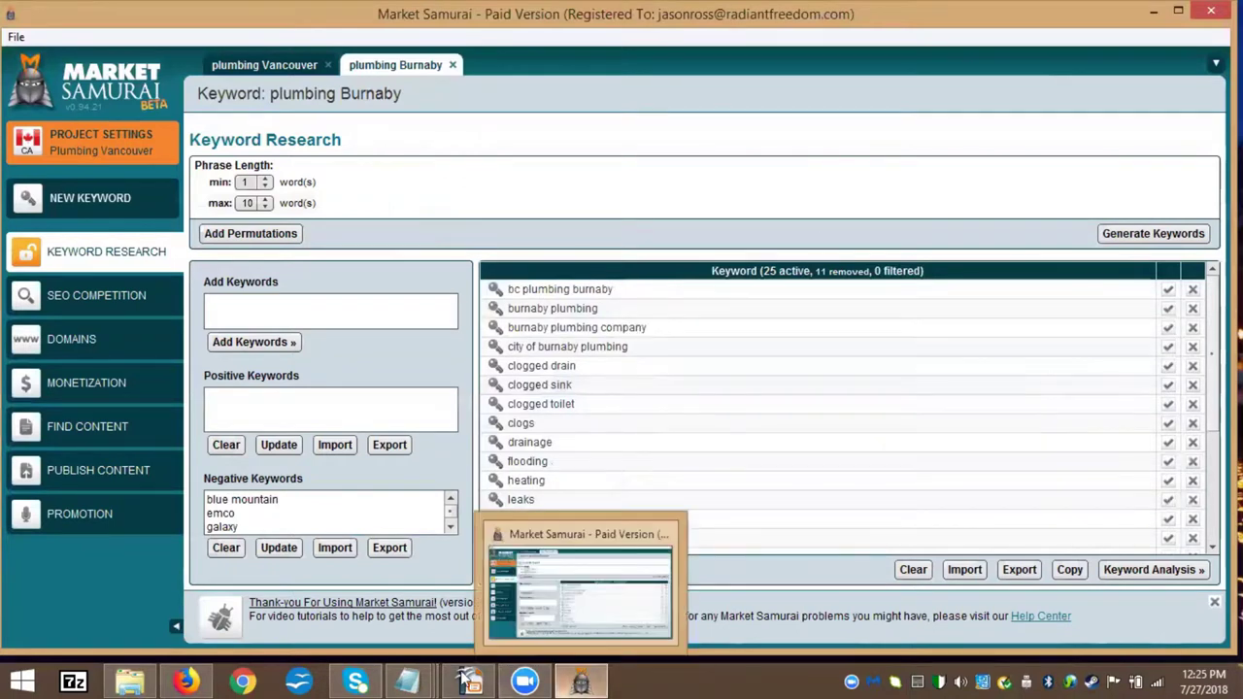
pyautogui.click(103, 211)
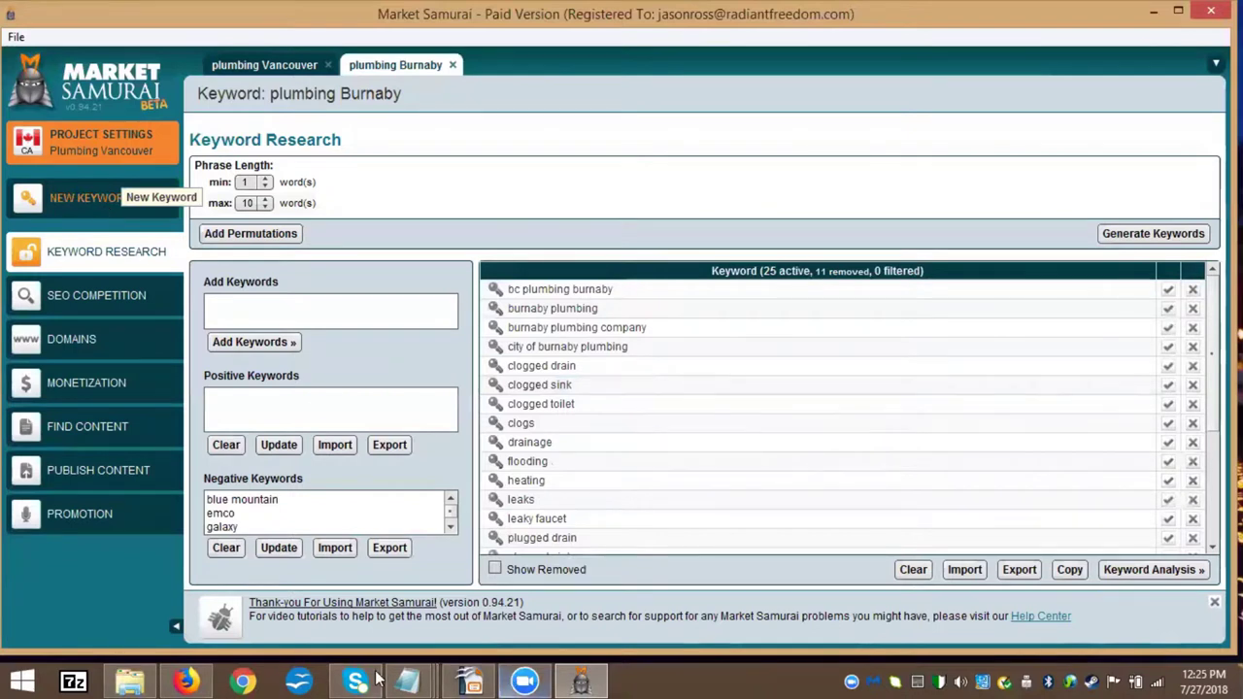
pyautogui.moveTo(416, 672)
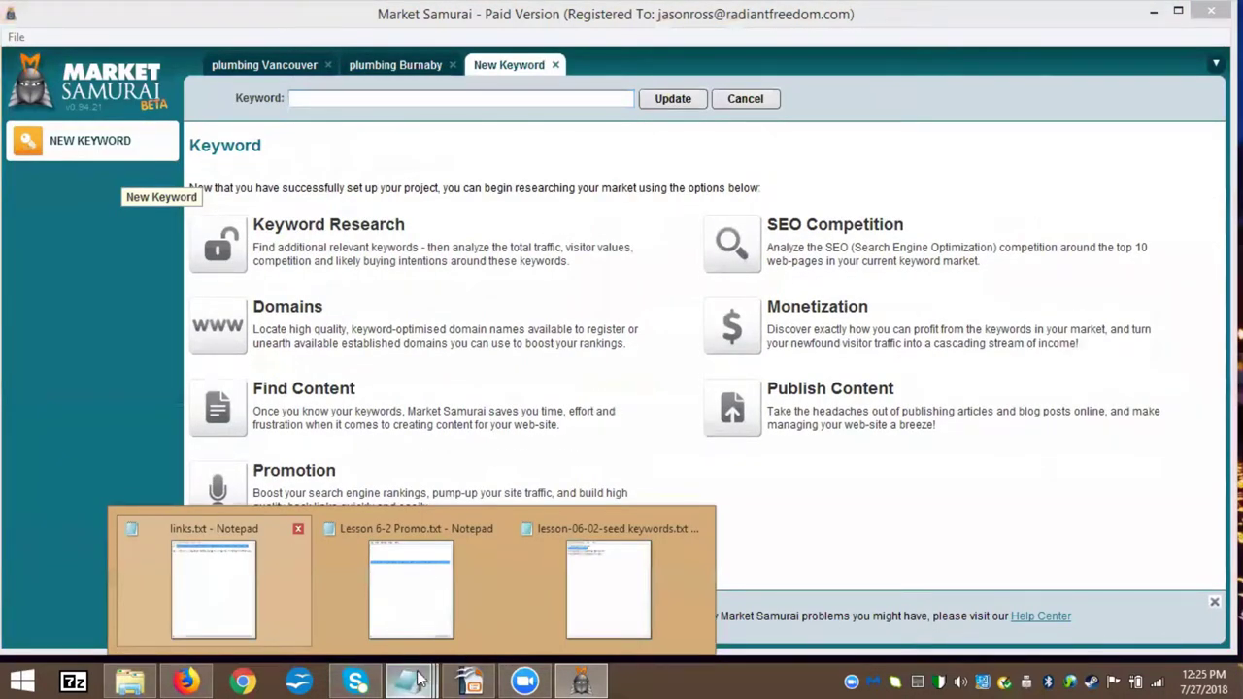
pyautogui.click(608, 583)
pyautogui.moveTo(398, 111); pyautogui.dragTo(118, 110)
pyautogui.hotkey('ctrl', 'c')
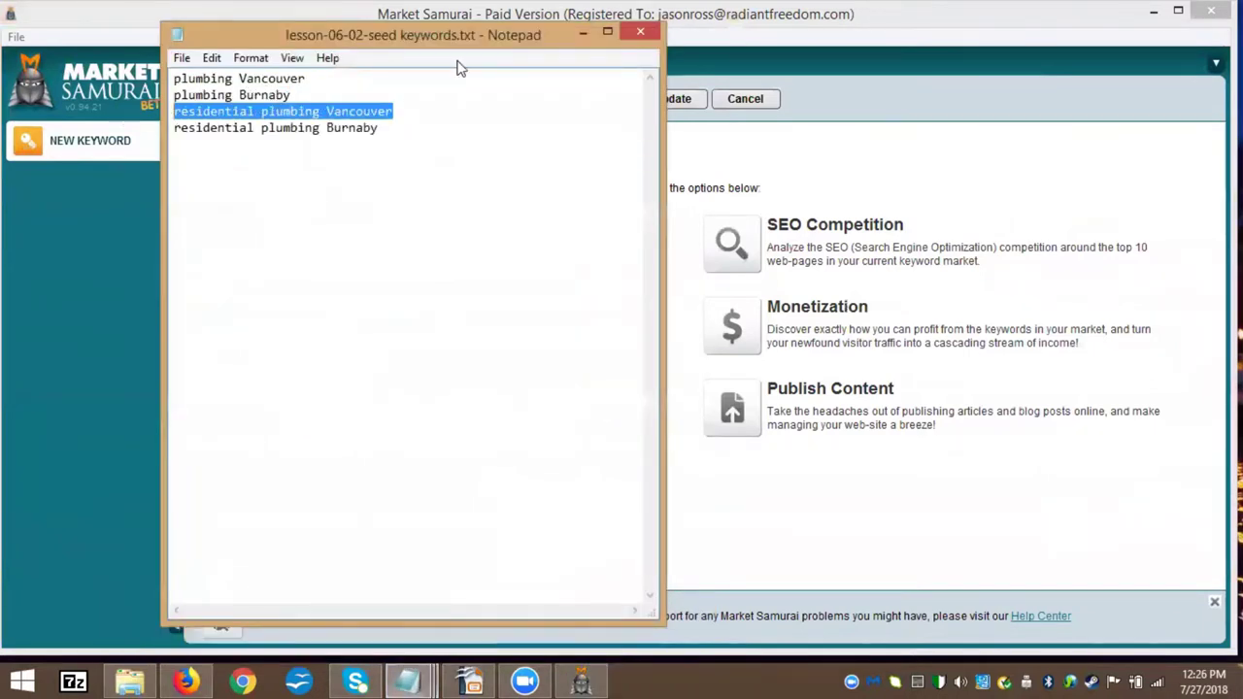
# Switch back to Market Samurai and create the new keyword "residential plumbing Vancouver" from the copied text
pyautogui.click(857, 159)
pyautogui.click(319, 97)
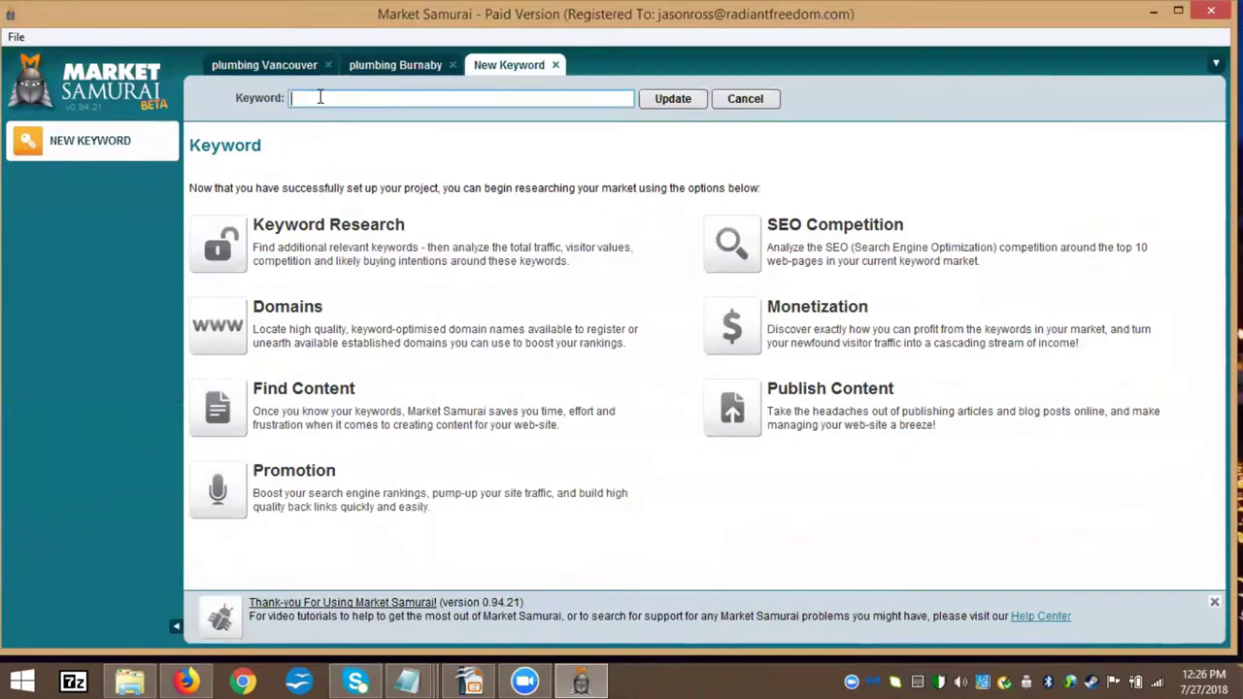
pyautogui.hotkey('ctrl', 'v')
pyautogui.click(672, 102)
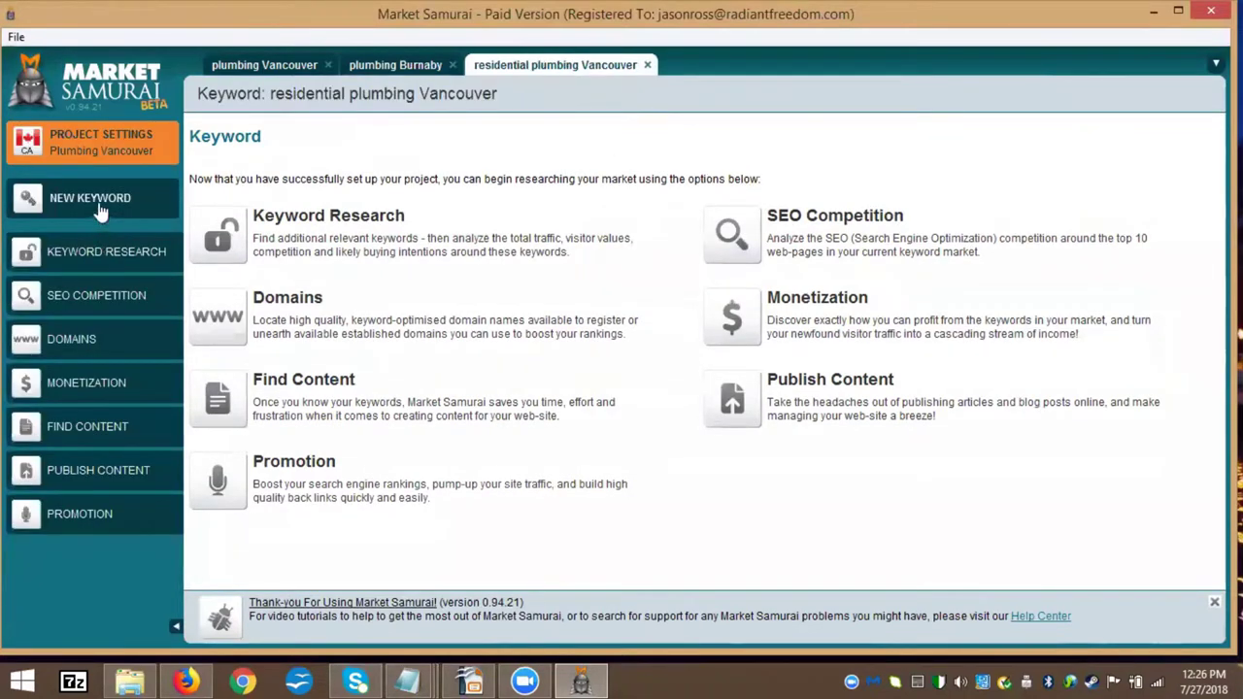
# Open Keyword Research for "residential plumbing Vancouver" and try to generate its related keywords
pyautogui.click(260, 233)
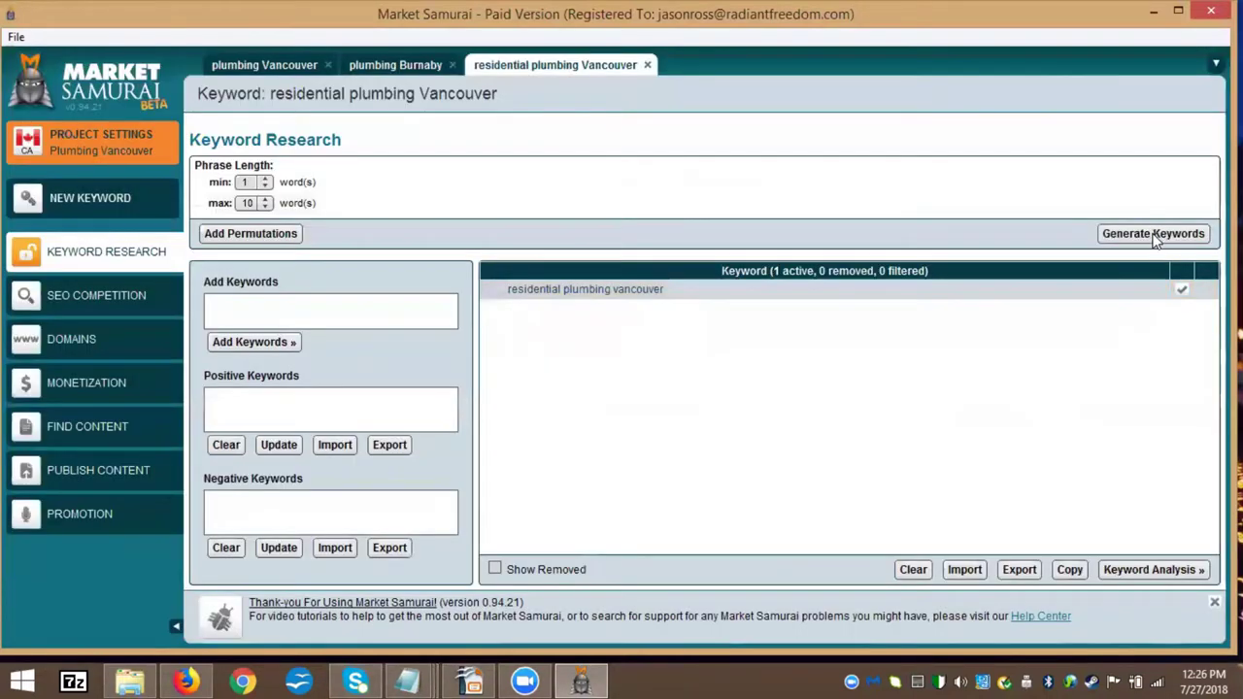
pyautogui.click(1154, 236)
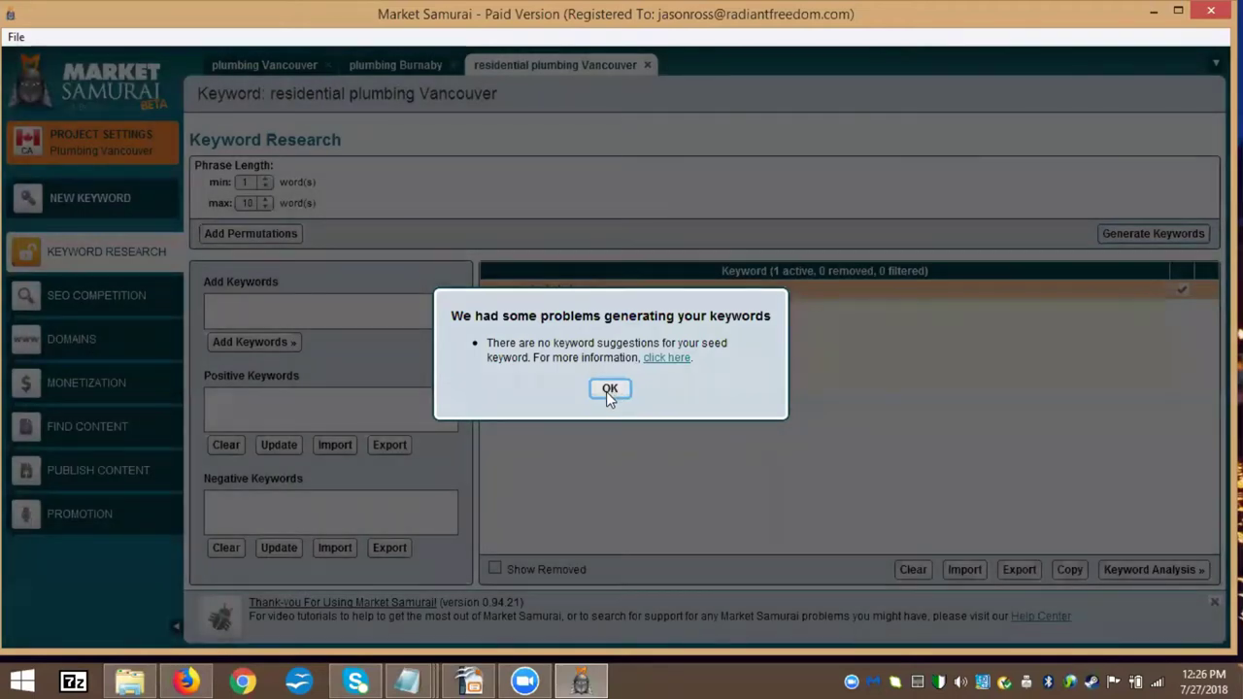
pyautogui.click(609, 390)
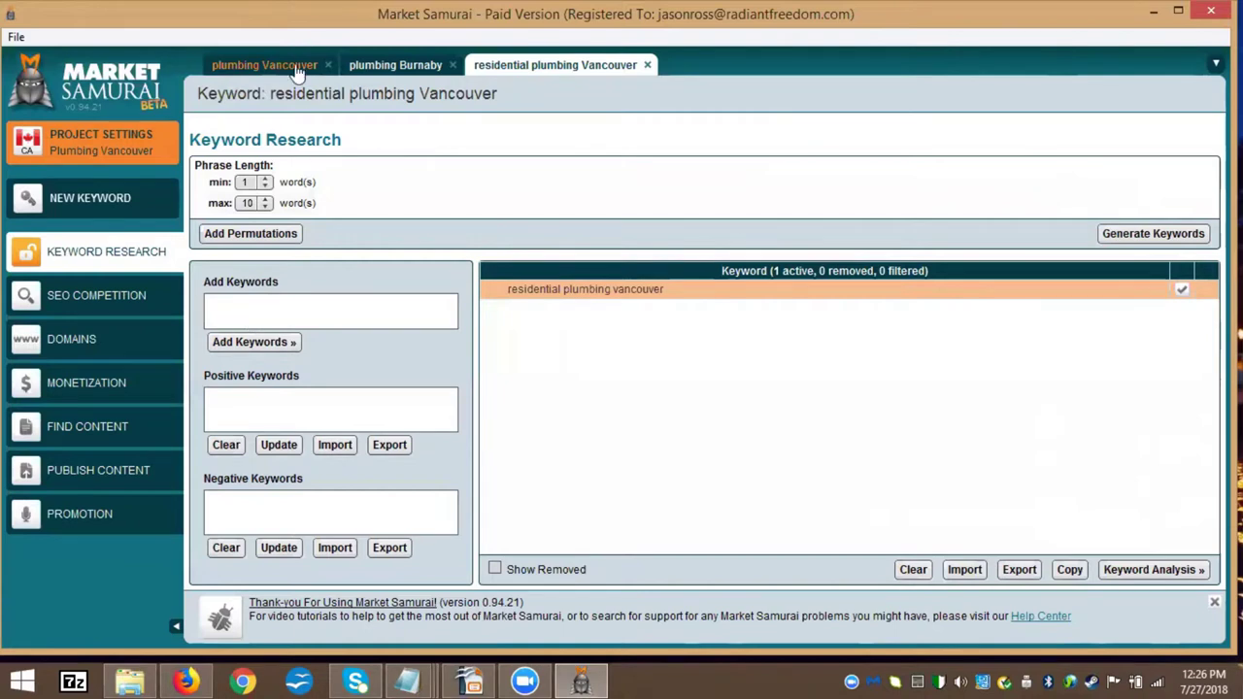
# Add the copied keyword "residential plumbing Vancouver" to the plumbing Vancouver keyword list
pyautogui.click(262, 68)
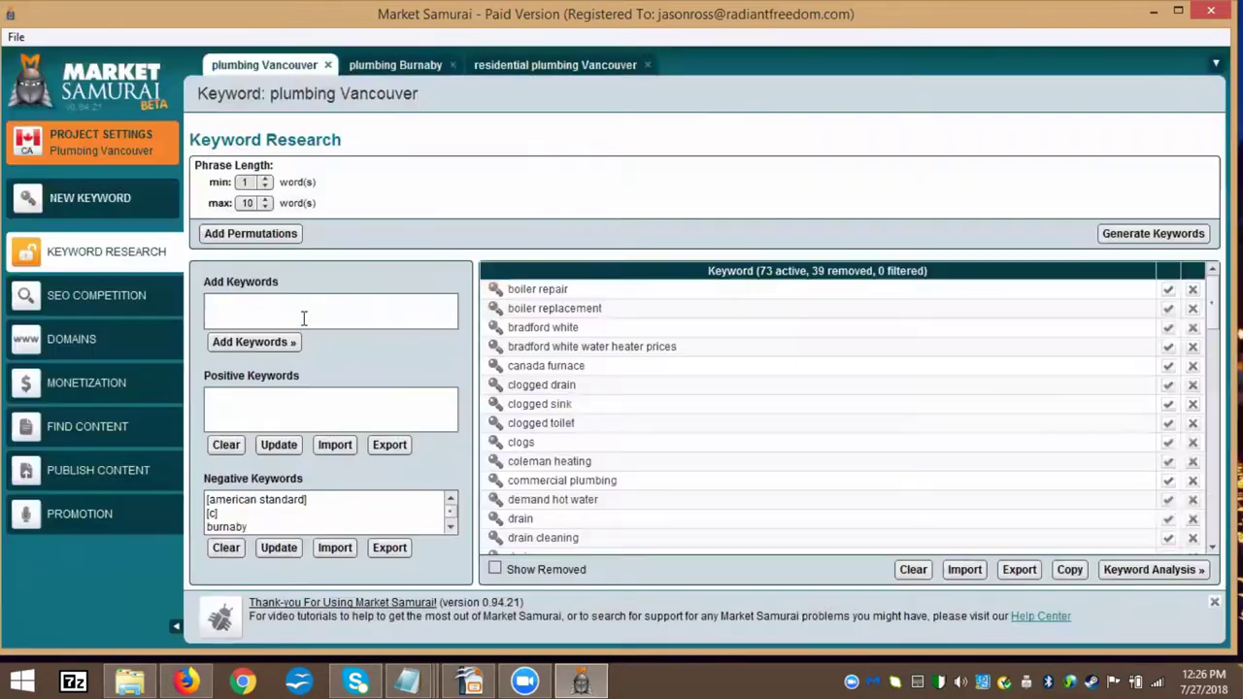
pyautogui.click(262, 302)
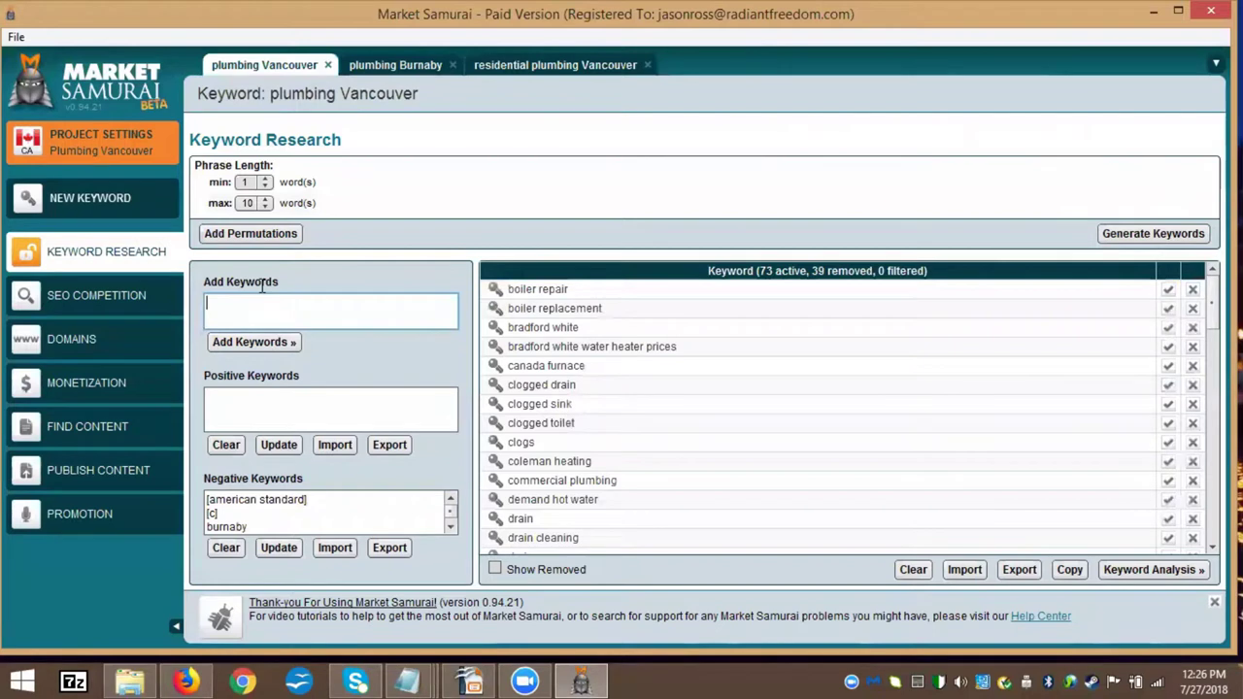
pyautogui.hotkey('ctrl', 'v')
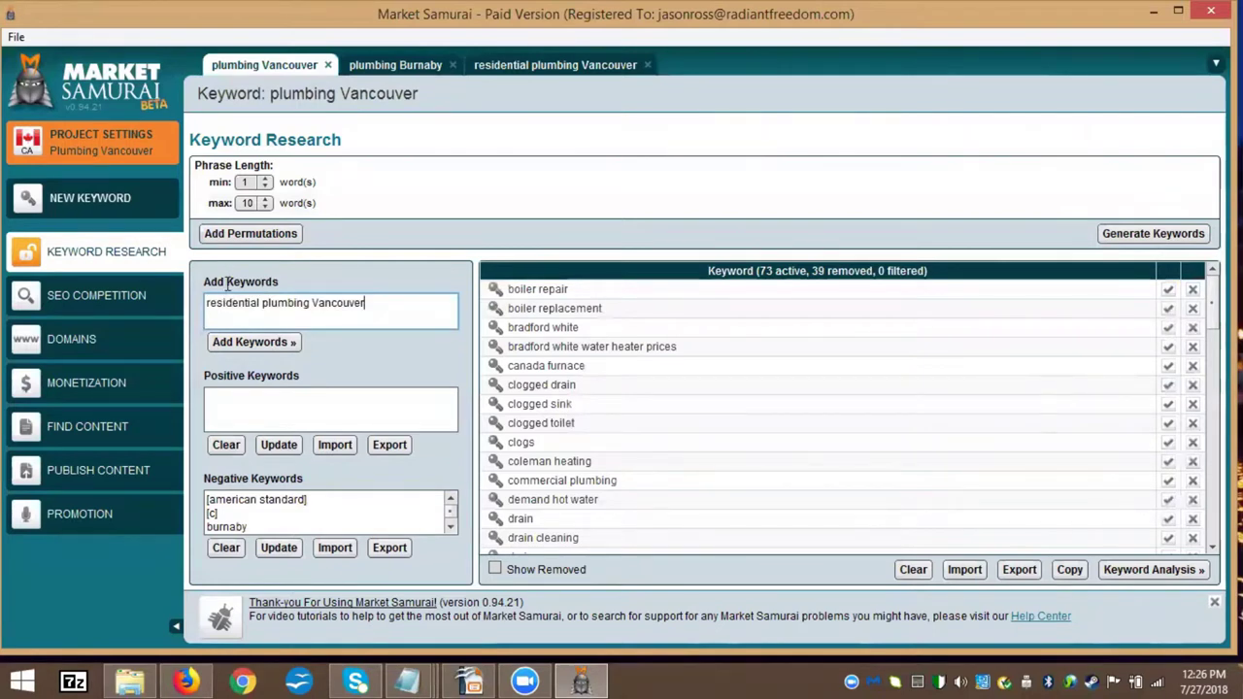
pyautogui.click(238, 346)
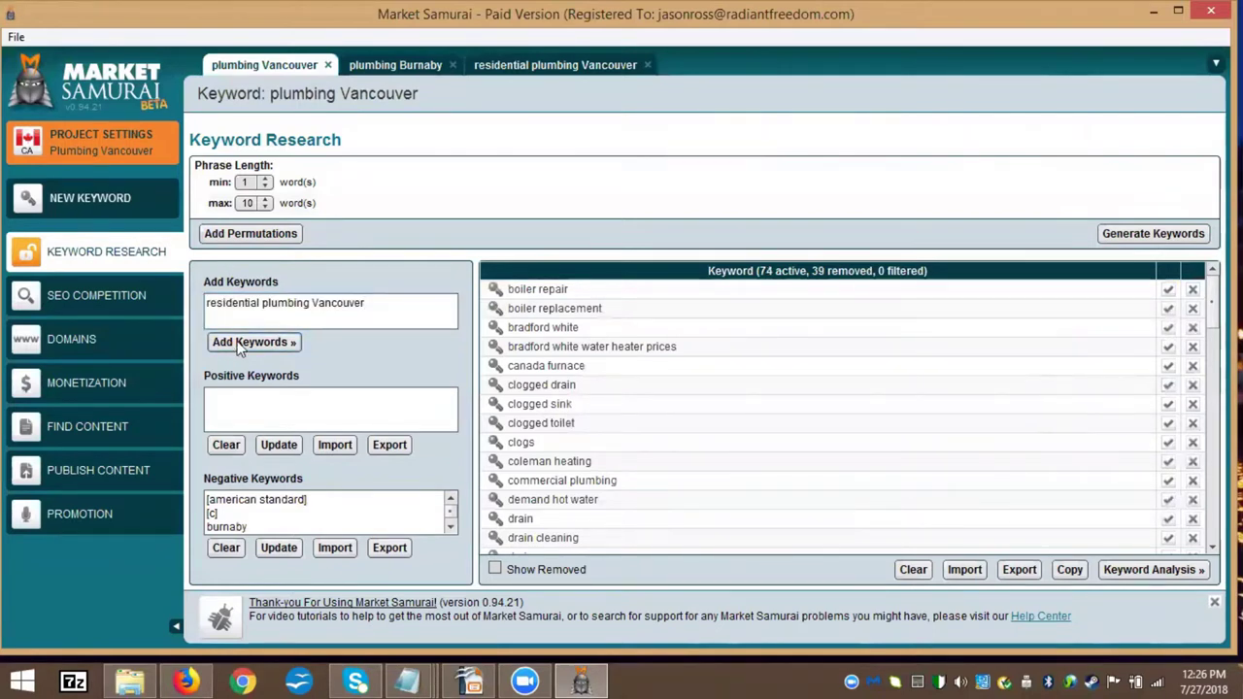
# Look through the plumbing Vancouver list and remove the out-of-area keyword "richmond plumbers"
pyautogui.scroll(-20, 859, 442)
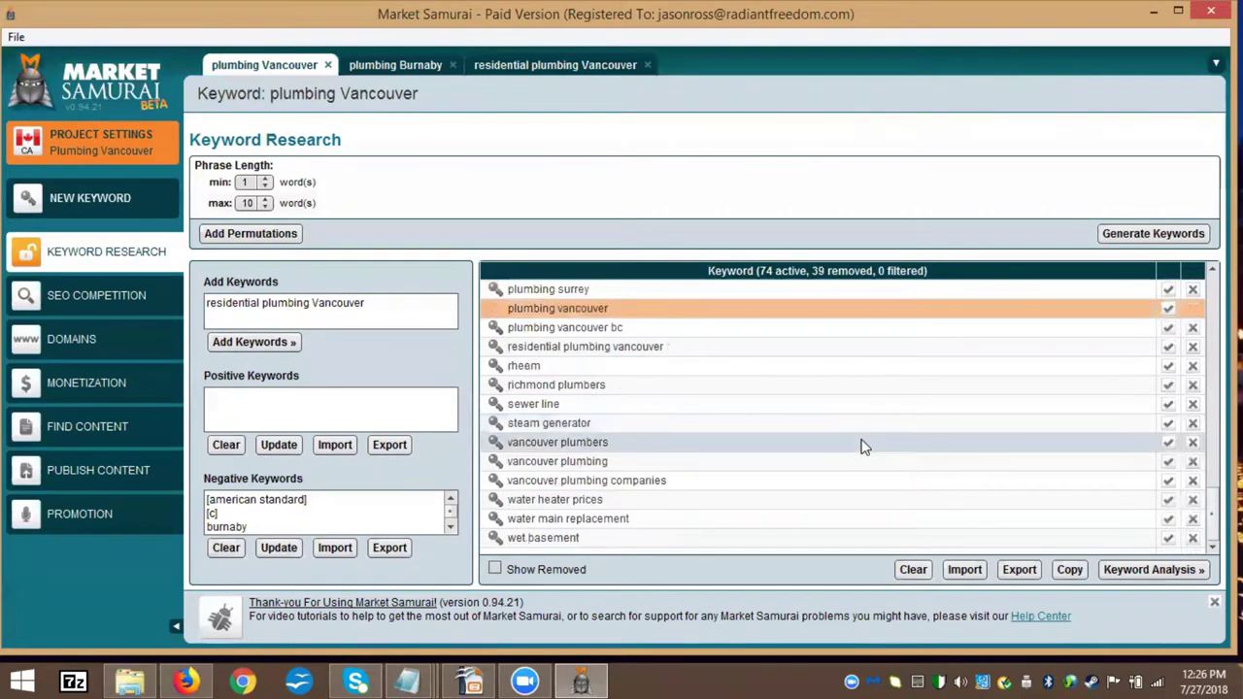
pyautogui.scroll(8, 788, 477)
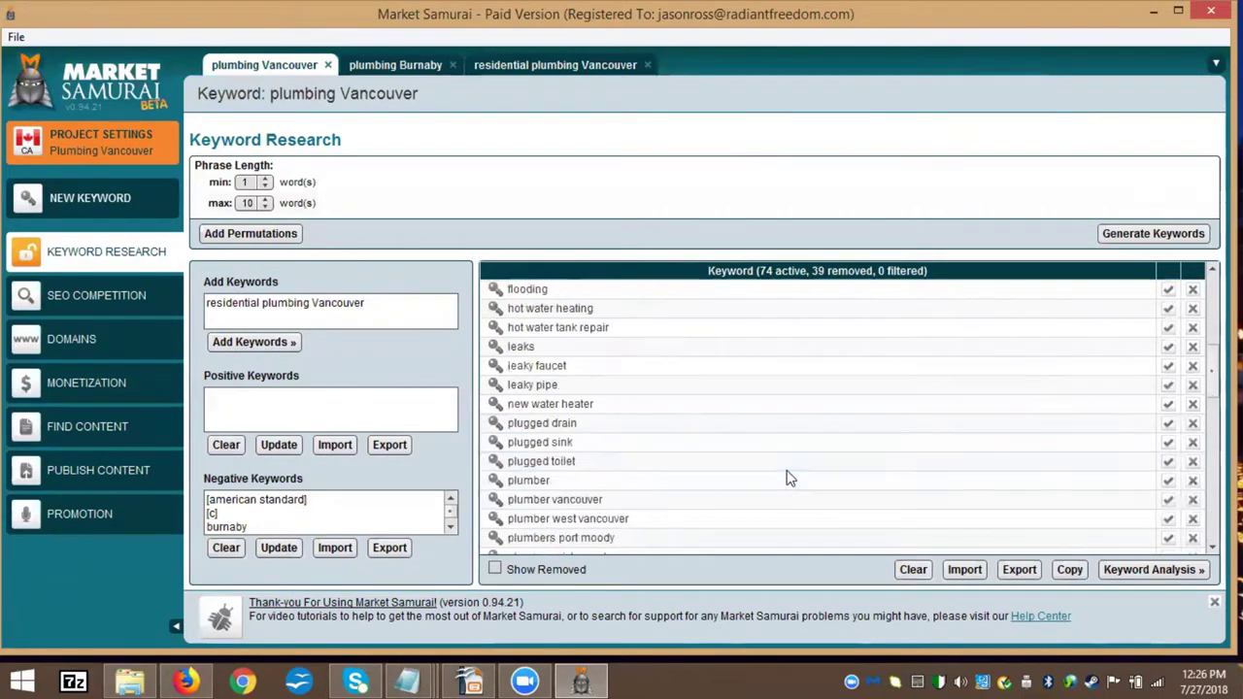
pyautogui.scroll(5, 789, 476)
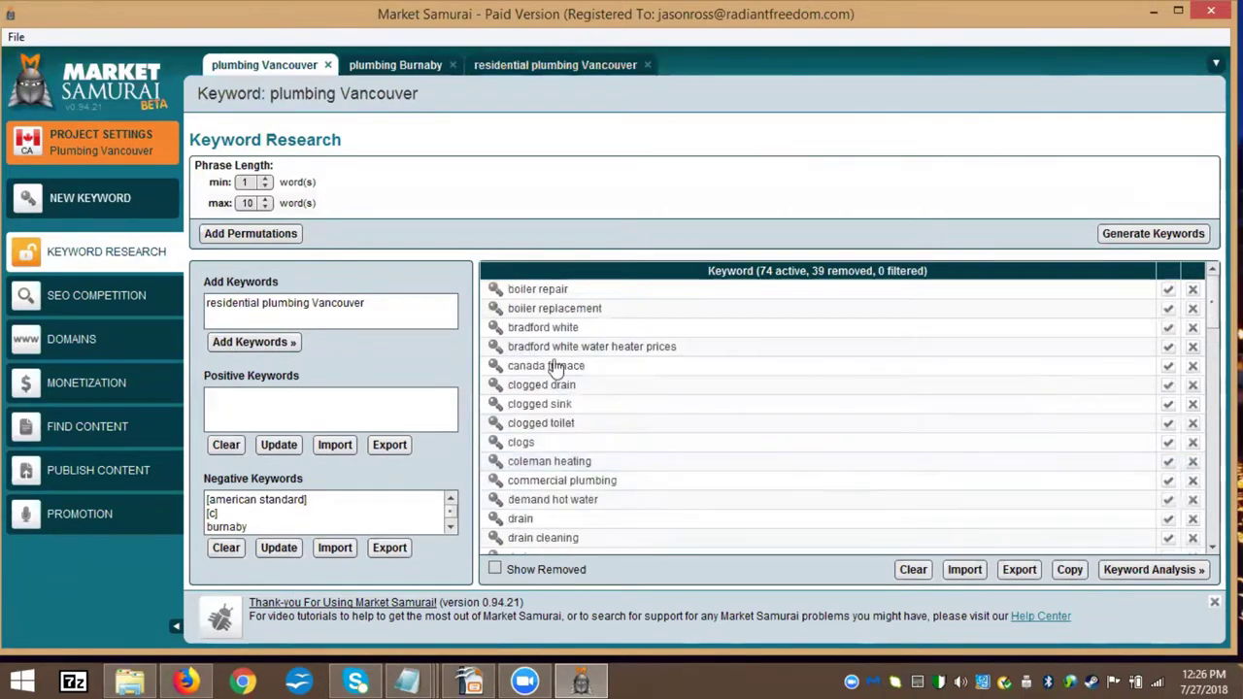
pyautogui.scroll(-12, 641, 395)
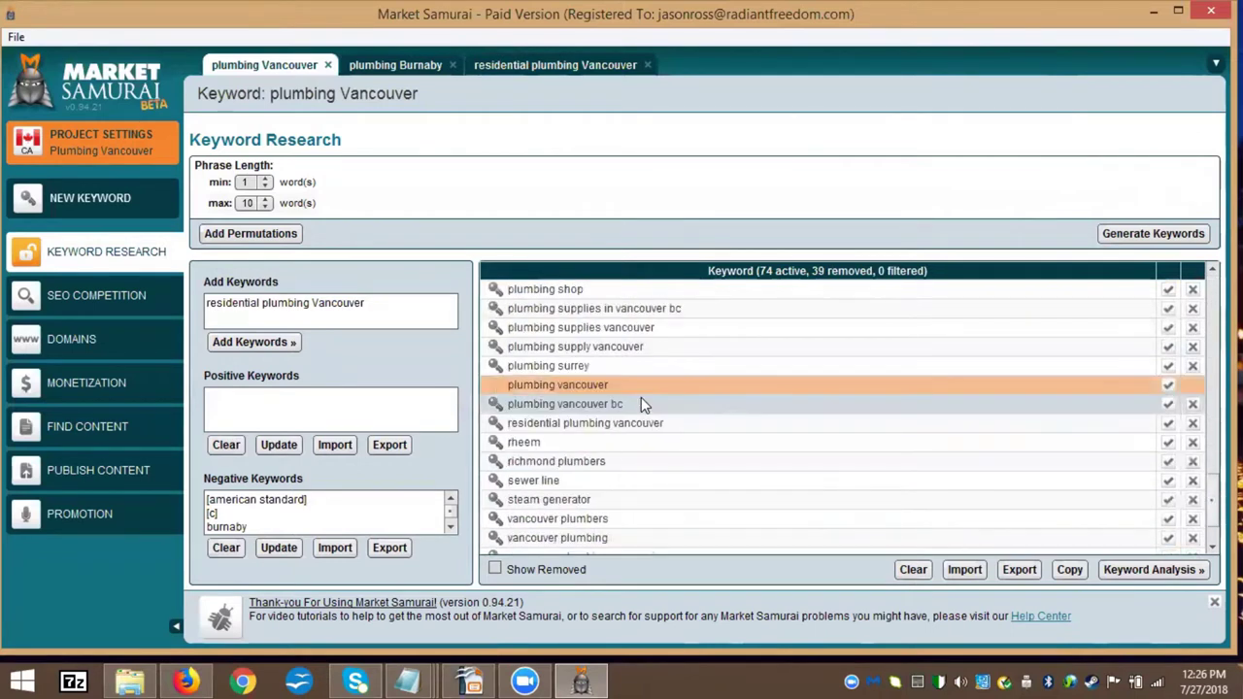
pyautogui.scroll(-2, 641, 397)
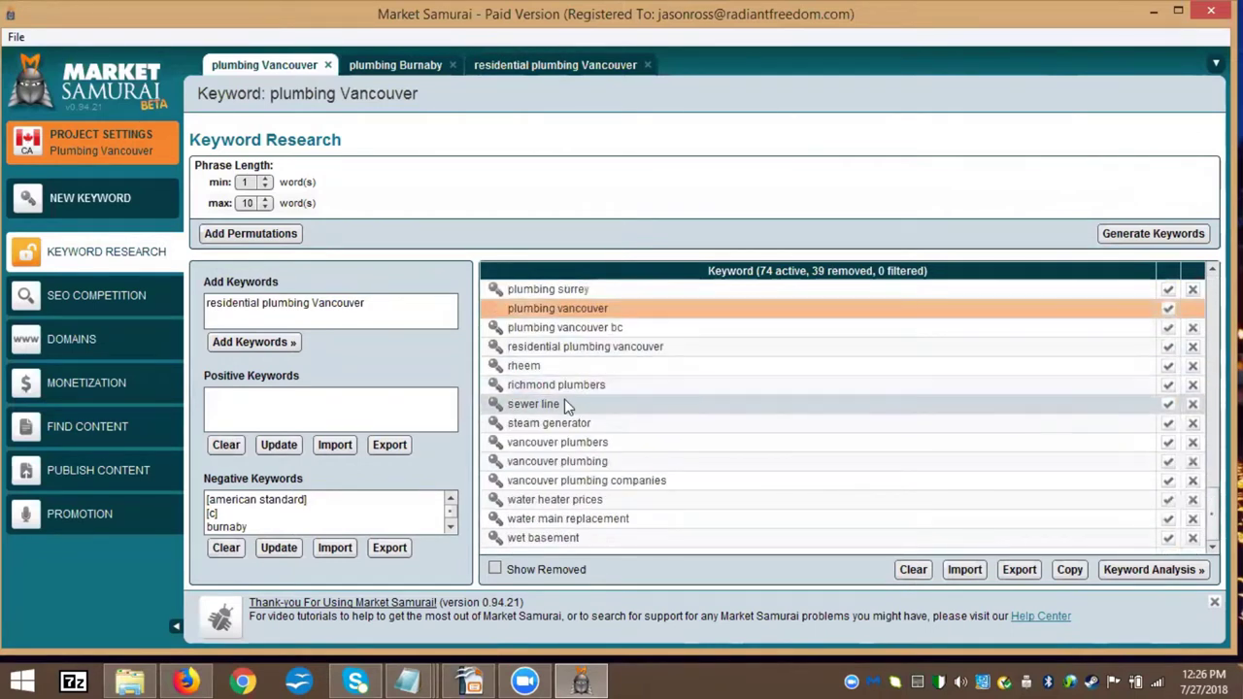
pyautogui.click(1191, 392)
pyautogui.click(1191, 393)
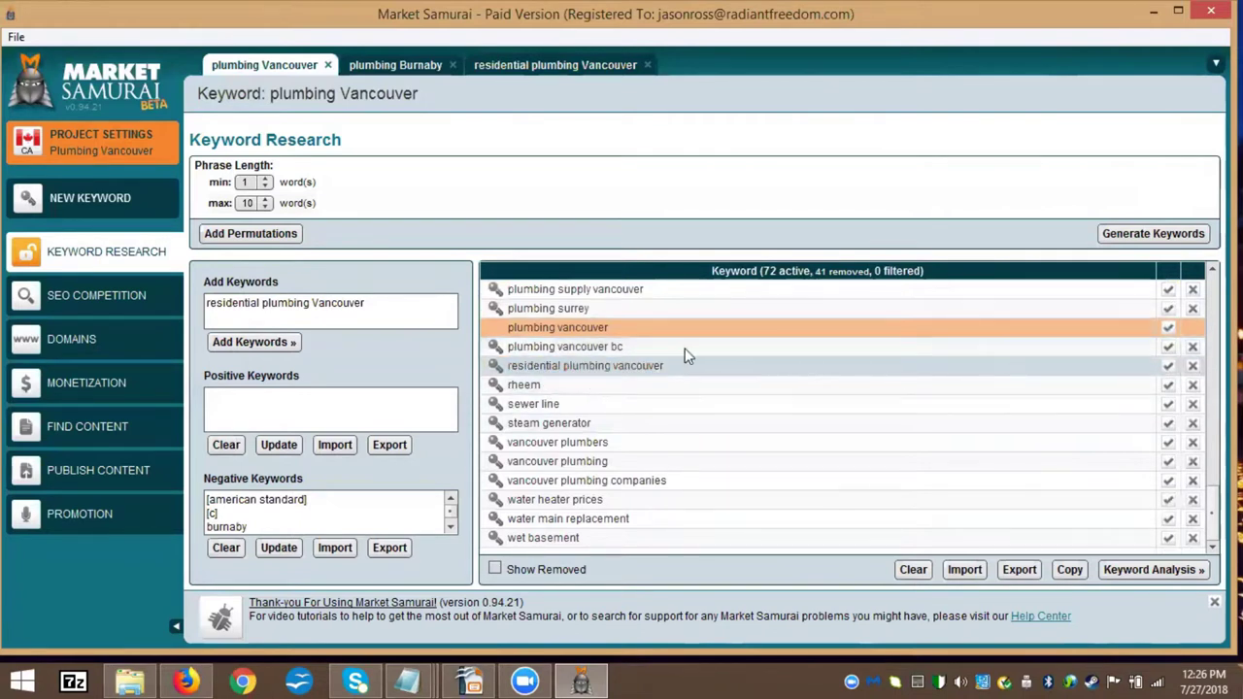
# Close the "residential plumbing Vancouver" keyword and copy "residential plumbing Burnaby" from the seed keywords file in Notepad
pyautogui.click(648, 66)
pyautogui.click(652, 412)
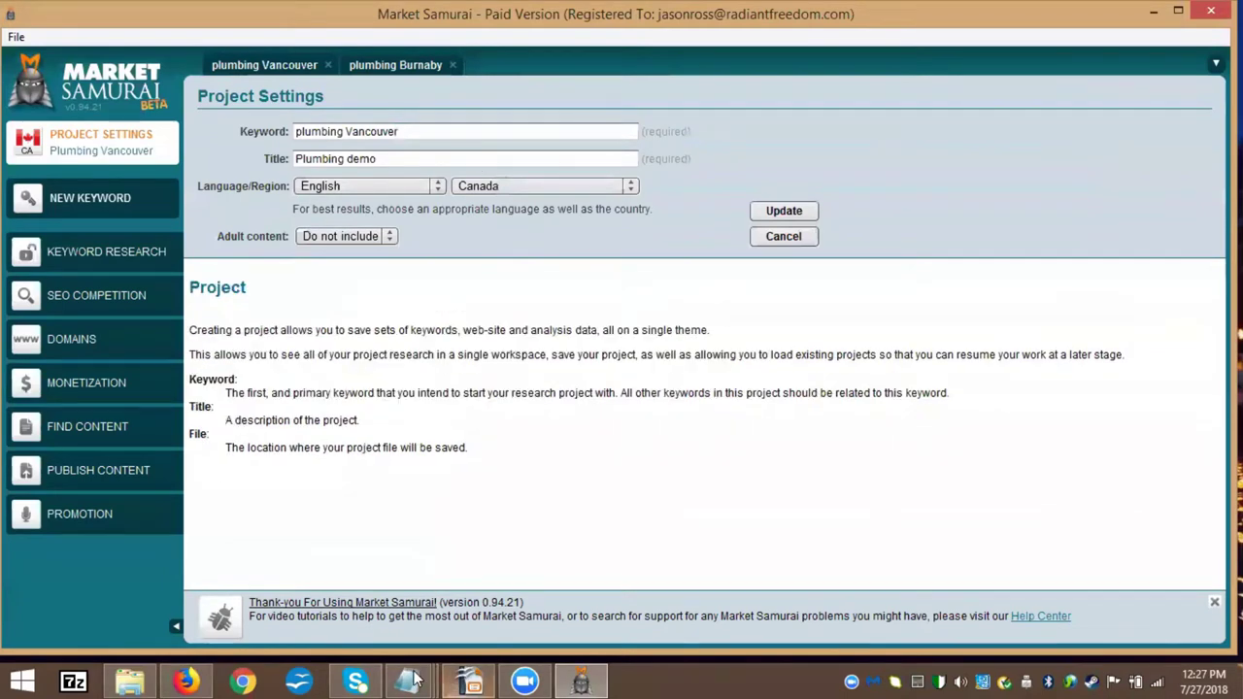
pyautogui.moveTo(418, 680)
pyautogui.click(612, 583)
pyautogui.moveTo(378, 127); pyautogui.dragTo(163, 127)
pyautogui.hotkey('ctrl', 'c')
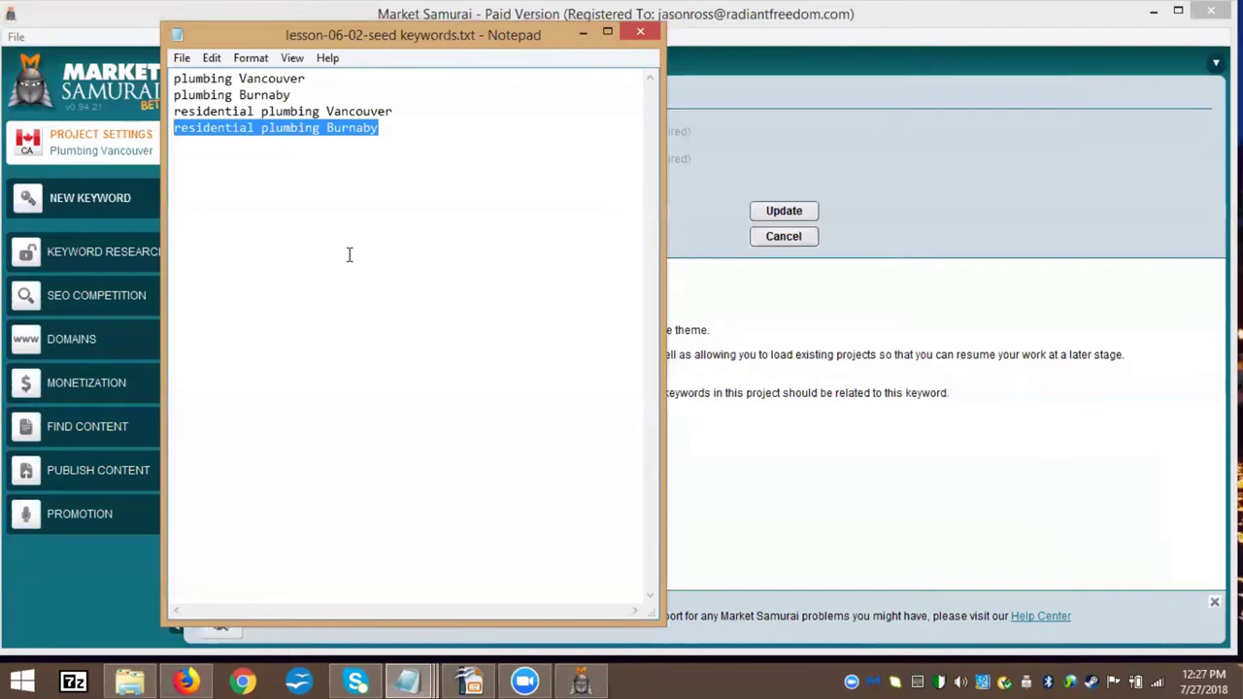
# Switch back to Market Samurai and create the new keyword "residential plumbing Burnaby" from the copied text
pyautogui.click(979, 194)
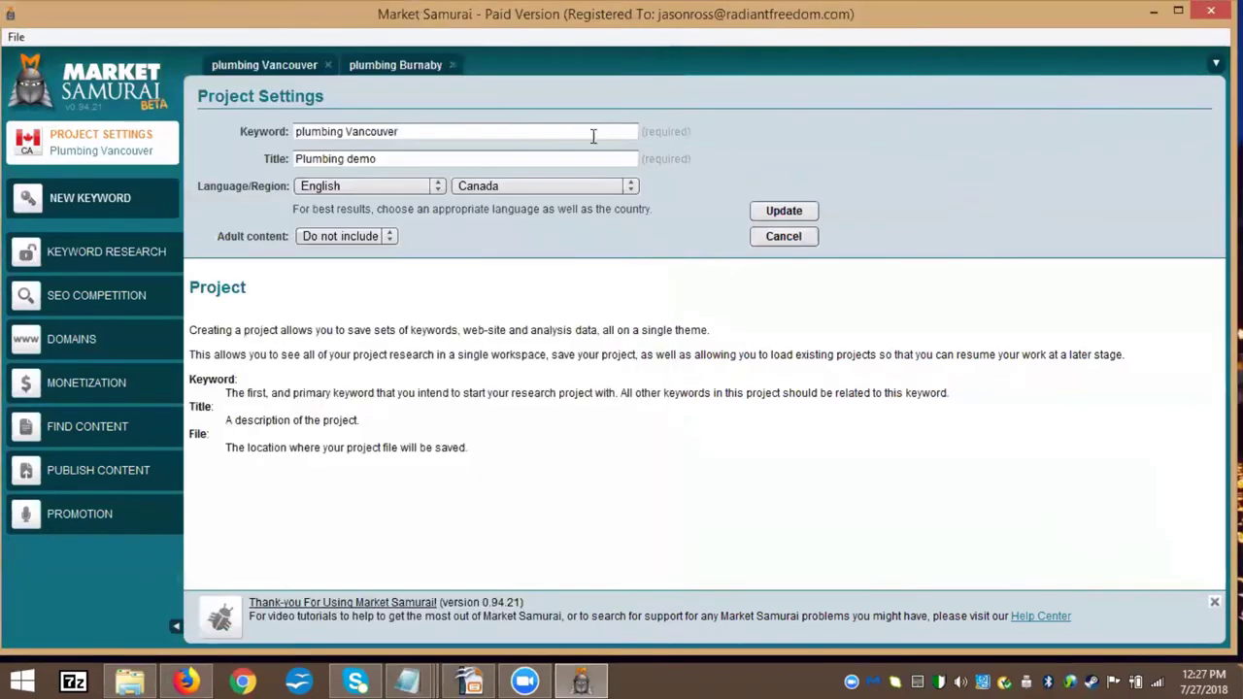
pyautogui.click(88, 201)
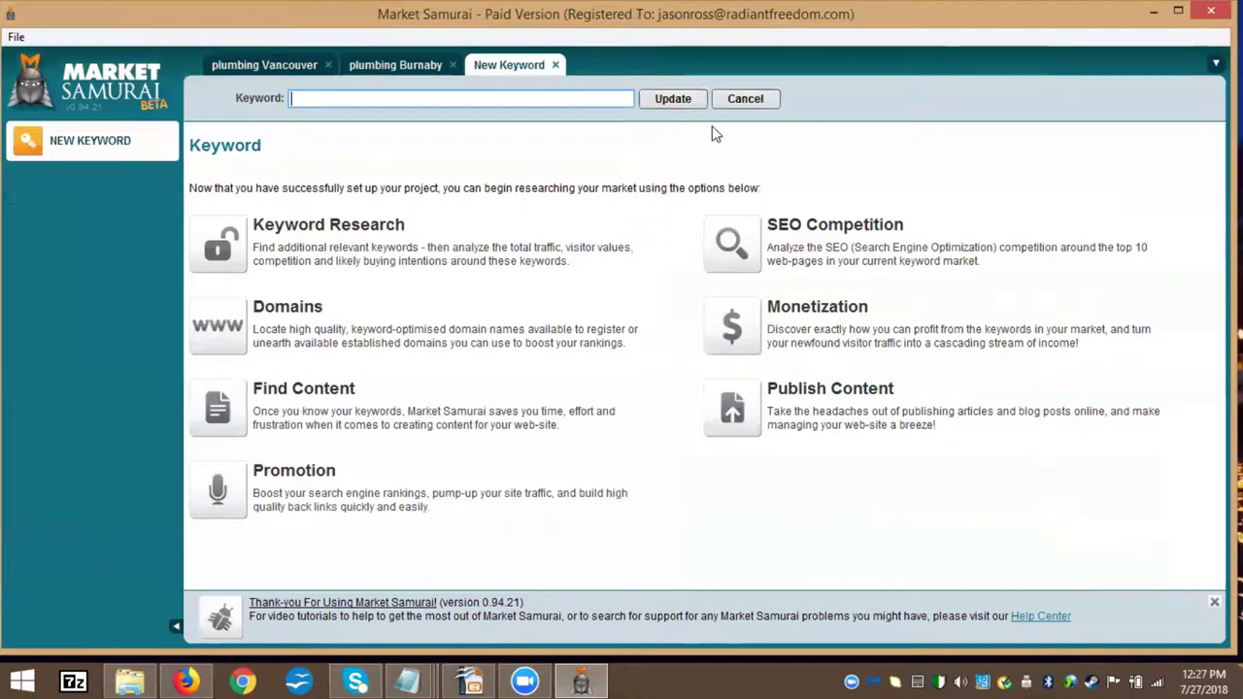
pyautogui.hotkey('ctrl', 'v')
pyautogui.click(685, 101)
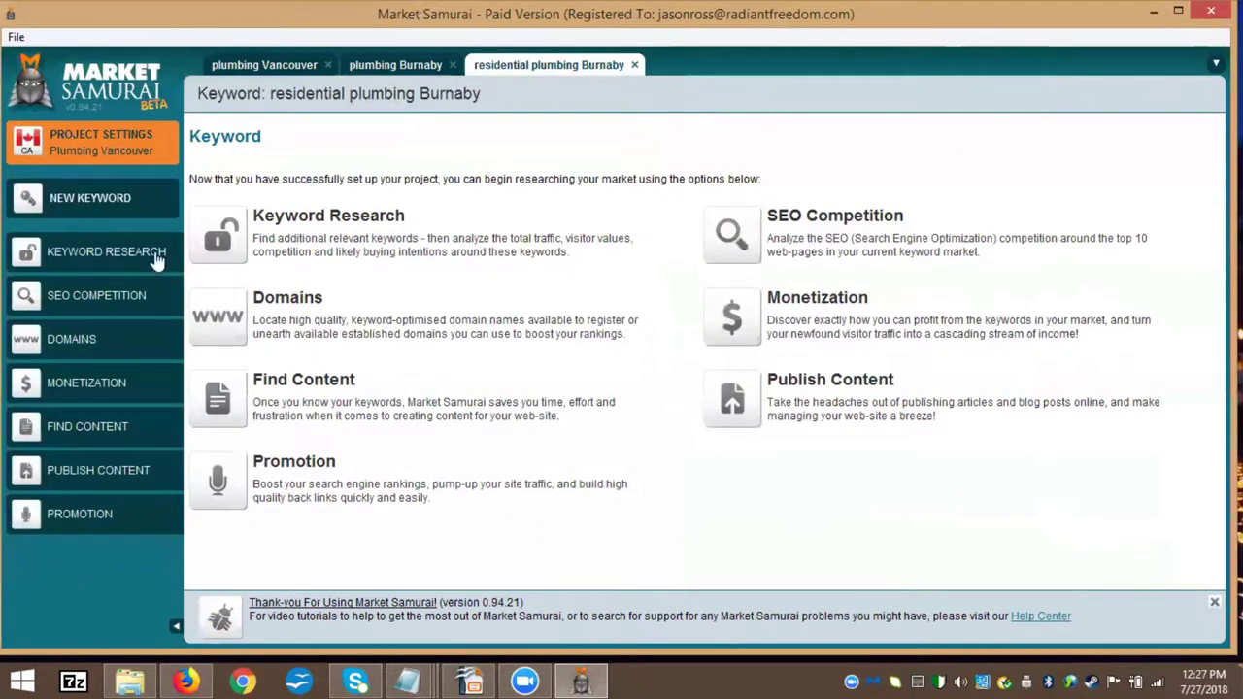
# Try to generate related keywords for "residential plumbing Burnaby" in Keyword Research and close that keyword
pyautogui.click(226, 252)
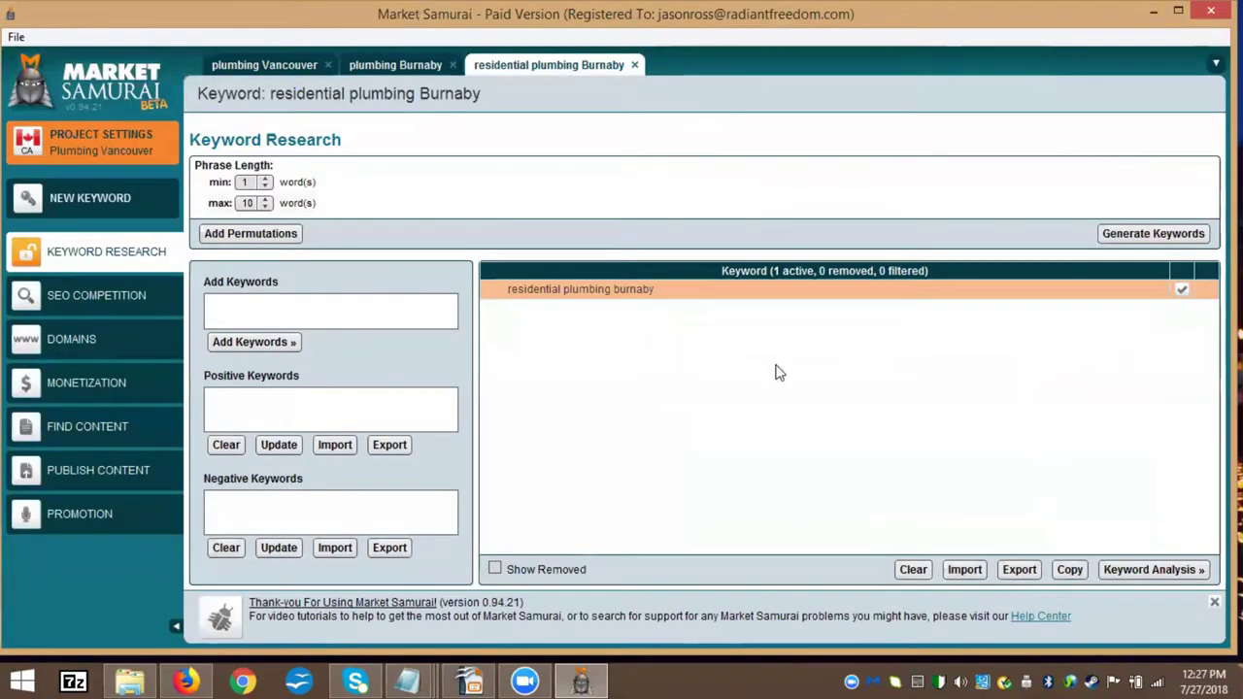
pyautogui.click(1151, 235)
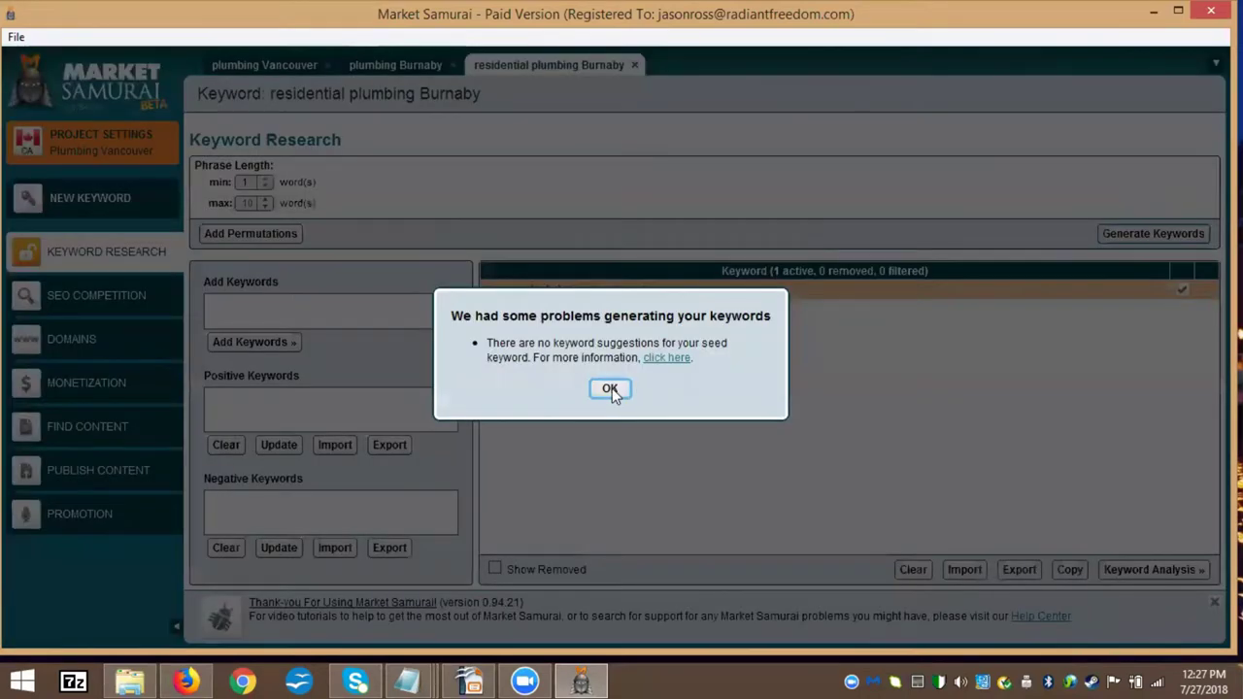
pyautogui.click(612, 389)
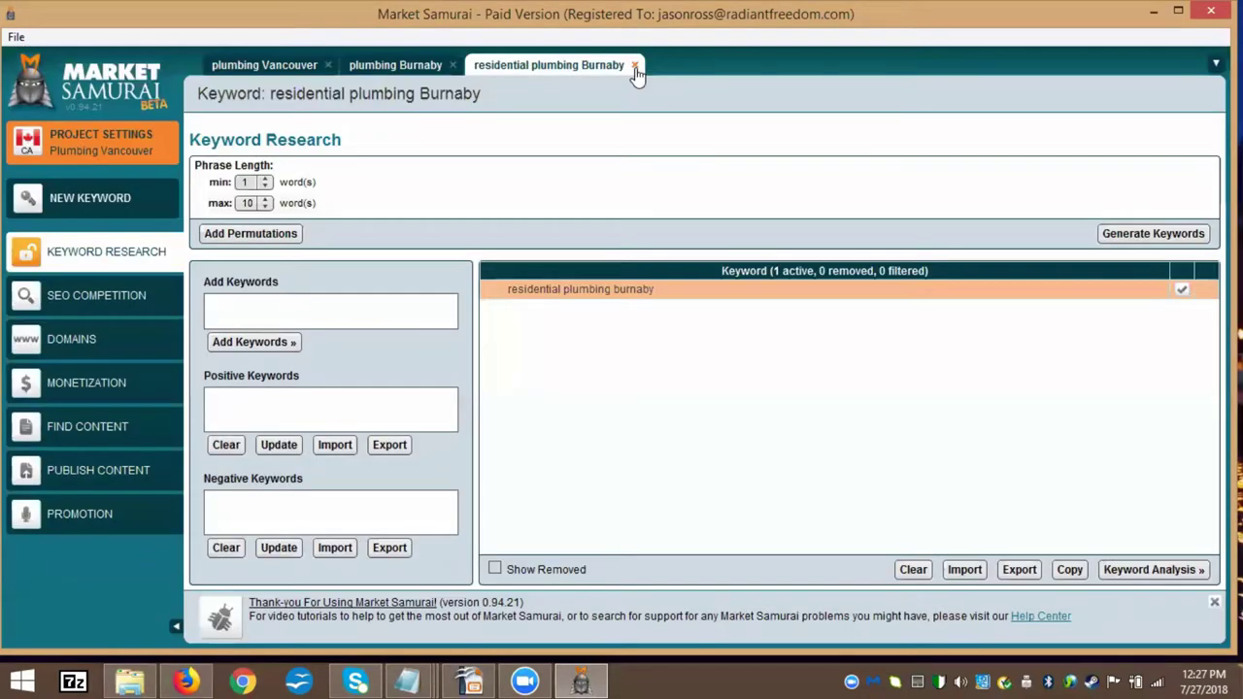
pyautogui.click(635, 68)
pyautogui.click(631, 409)
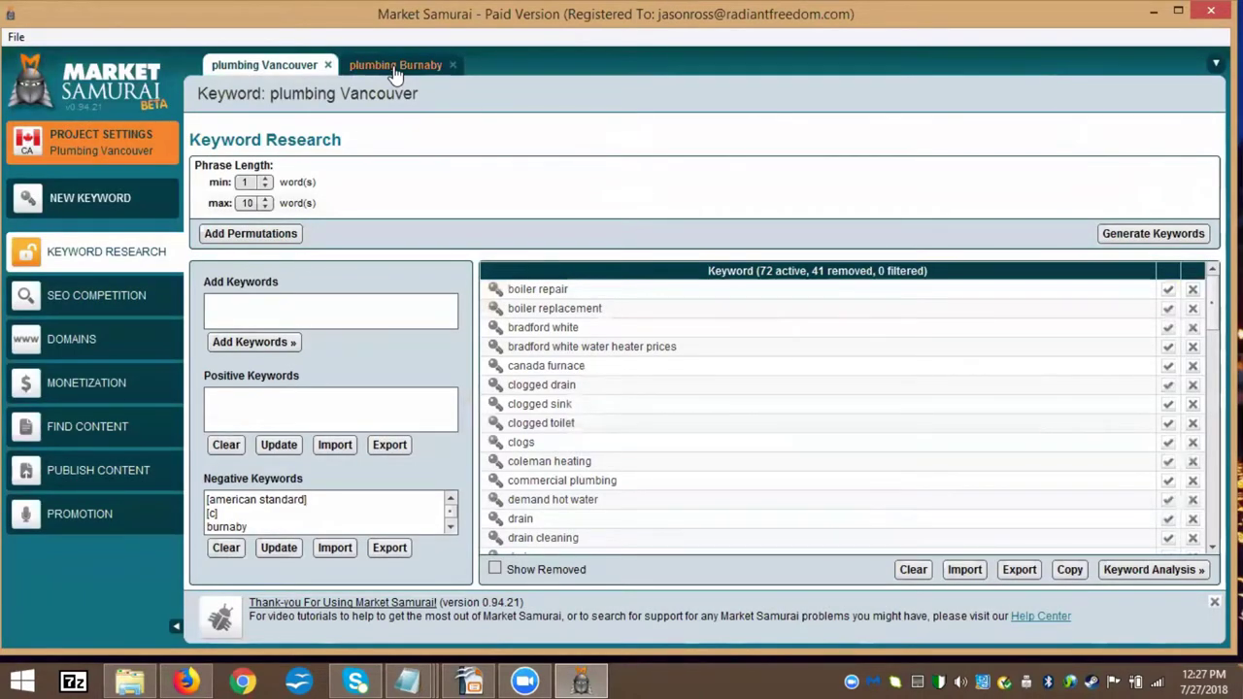
# Add "residential plumbing Burnaby" to the keyword list of "plumbing Burnaby" and look through the list
pyautogui.click(395, 68)
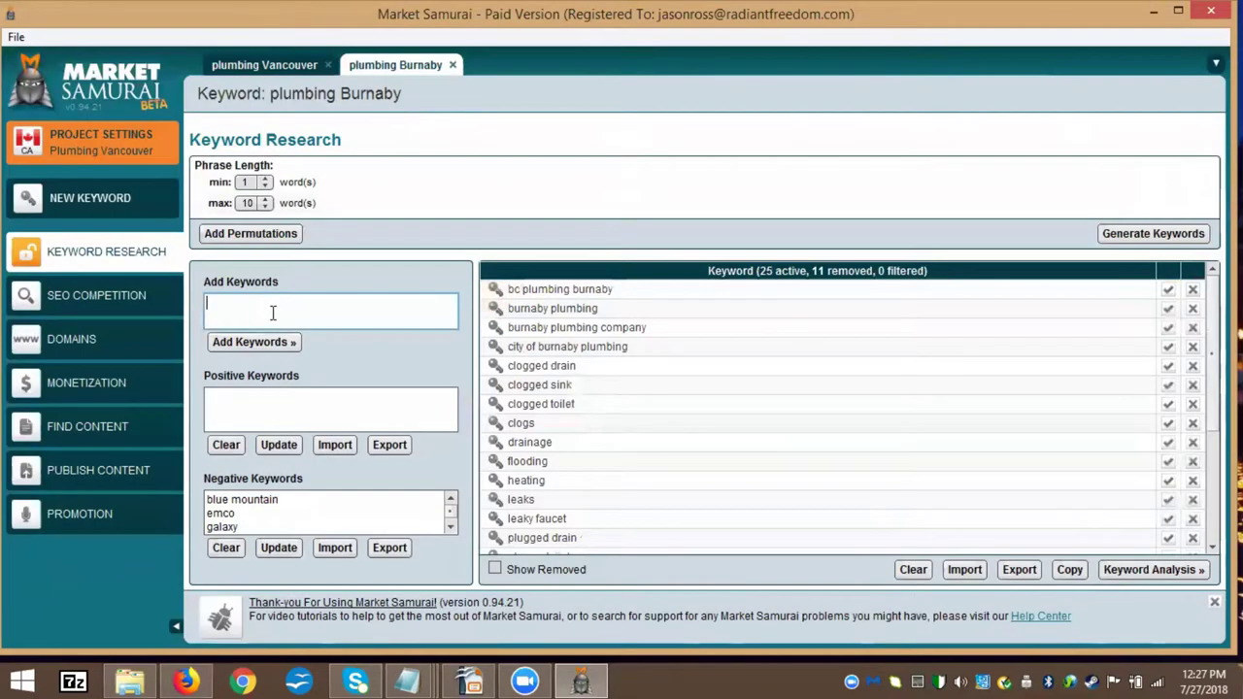
pyautogui.click(265, 321)
pyautogui.hotkey('ctrl', 'v')
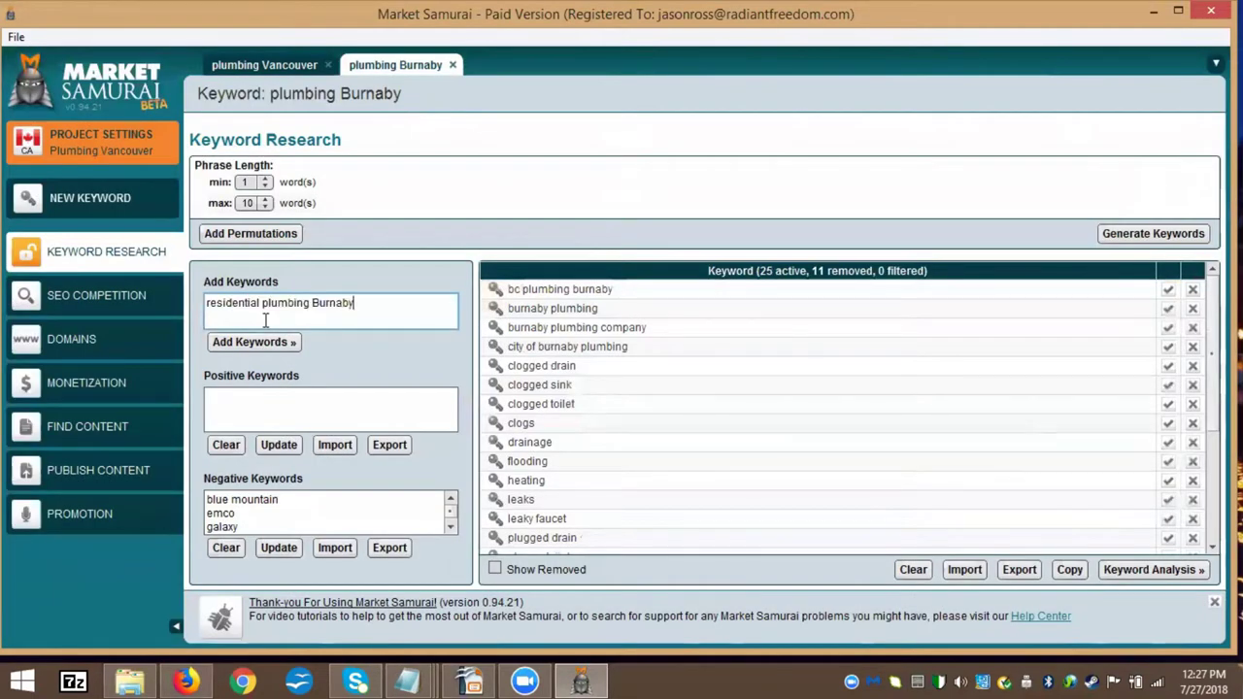
pyautogui.click(261, 345)
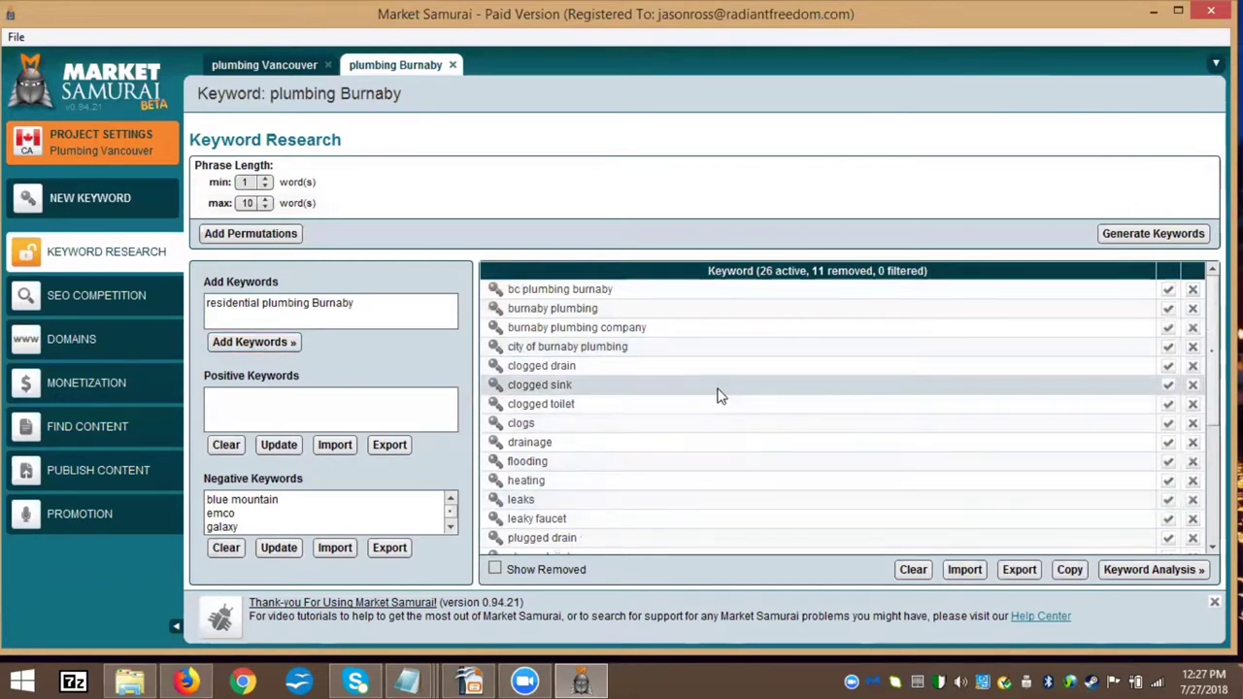
pyautogui.scroll(-4, 719, 397)
pyautogui.scroll(4, 719, 403)
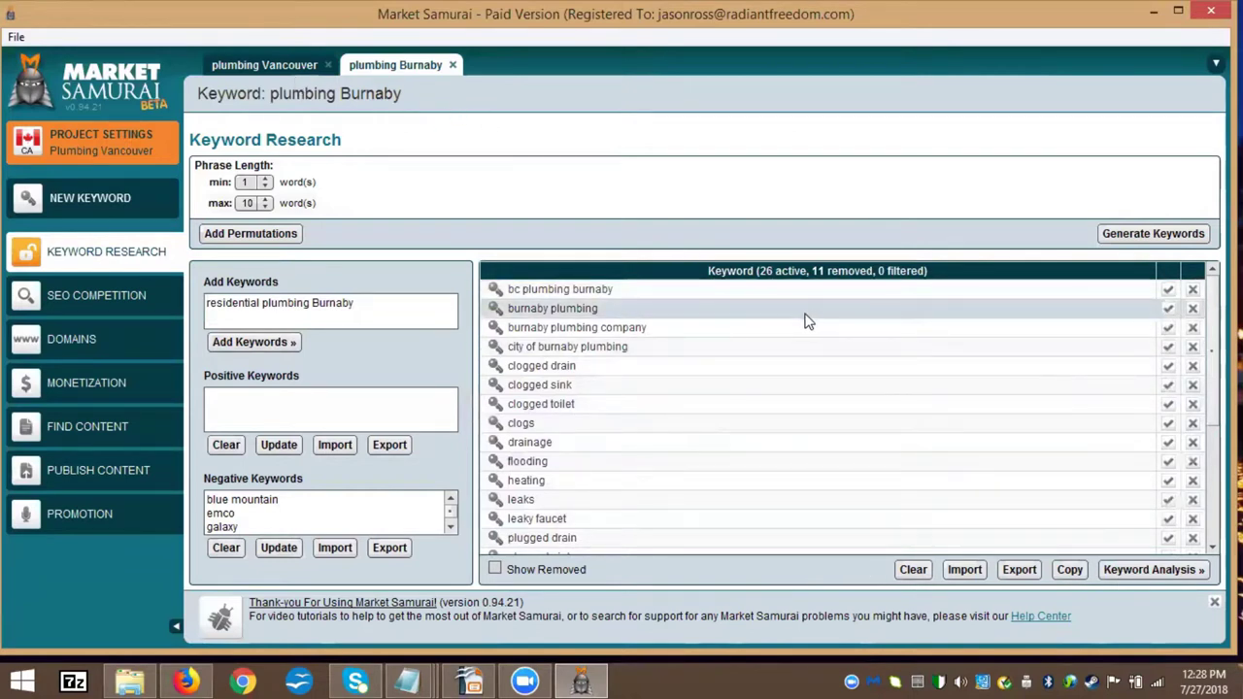
# Review the "plumbing Burnaby" keywords in the keyword analysis table and return to keyword generation
pyautogui.click(278, 66)
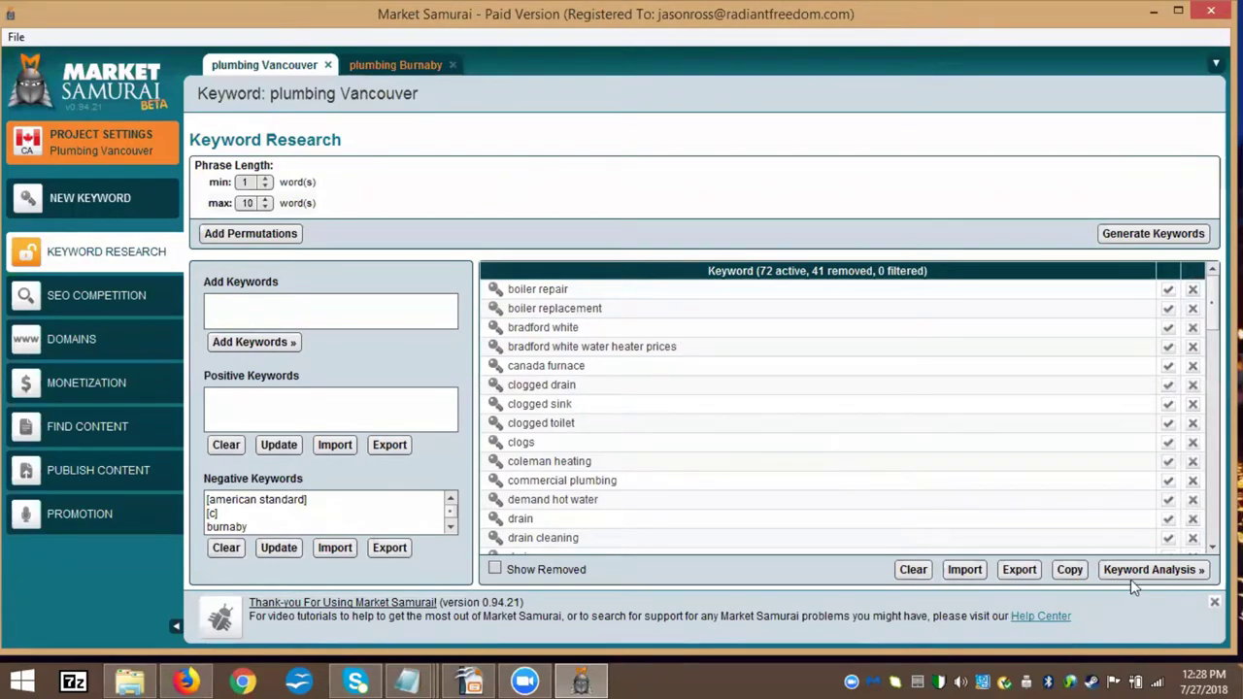
pyautogui.click(396, 65)
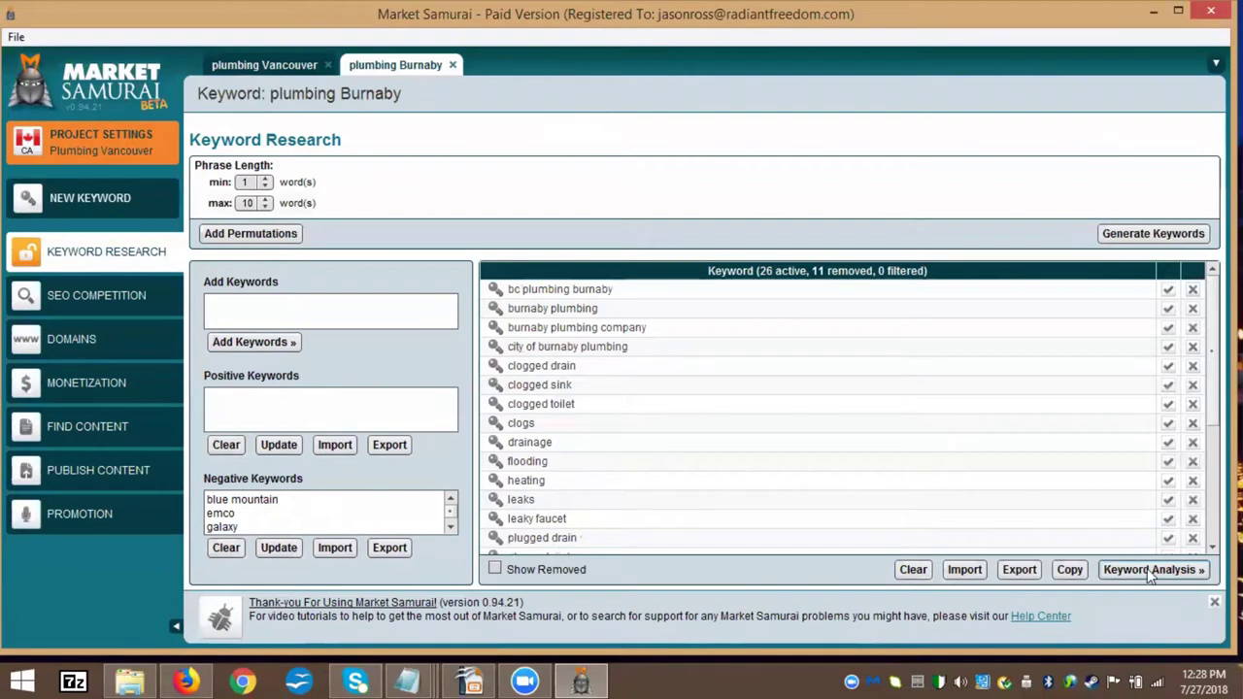
pyautogui.click(1149, 571)
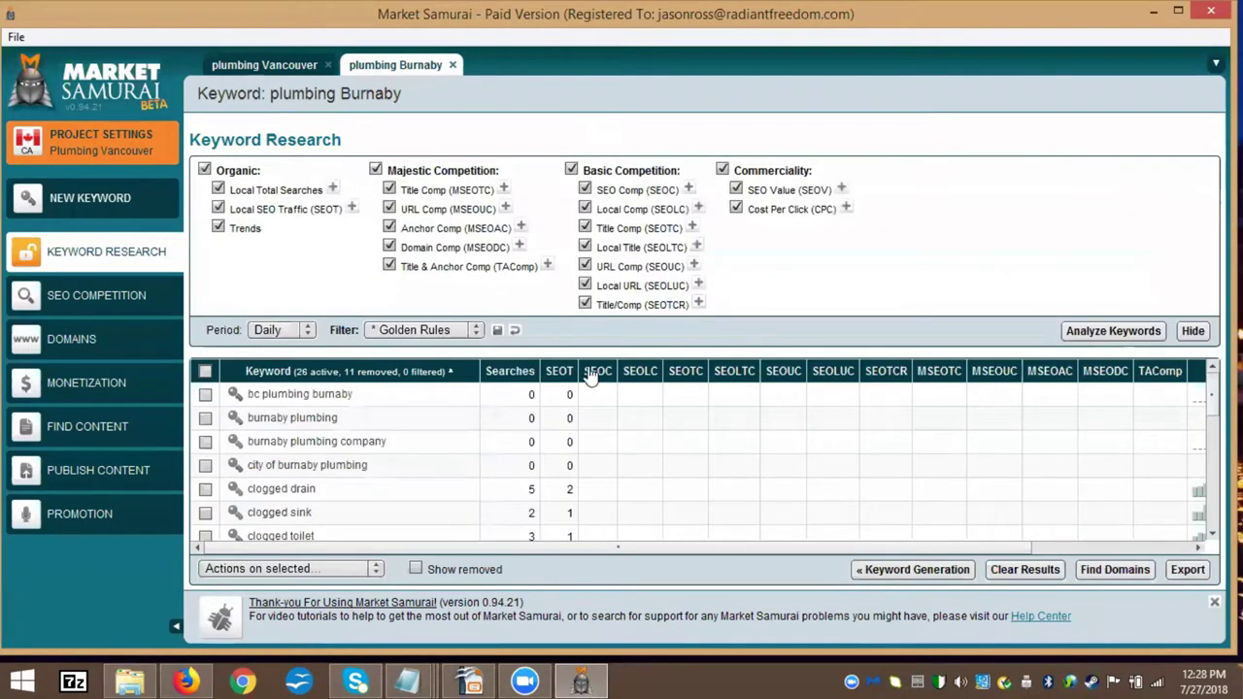
pyautogui.scroll(-5, 478, 437)
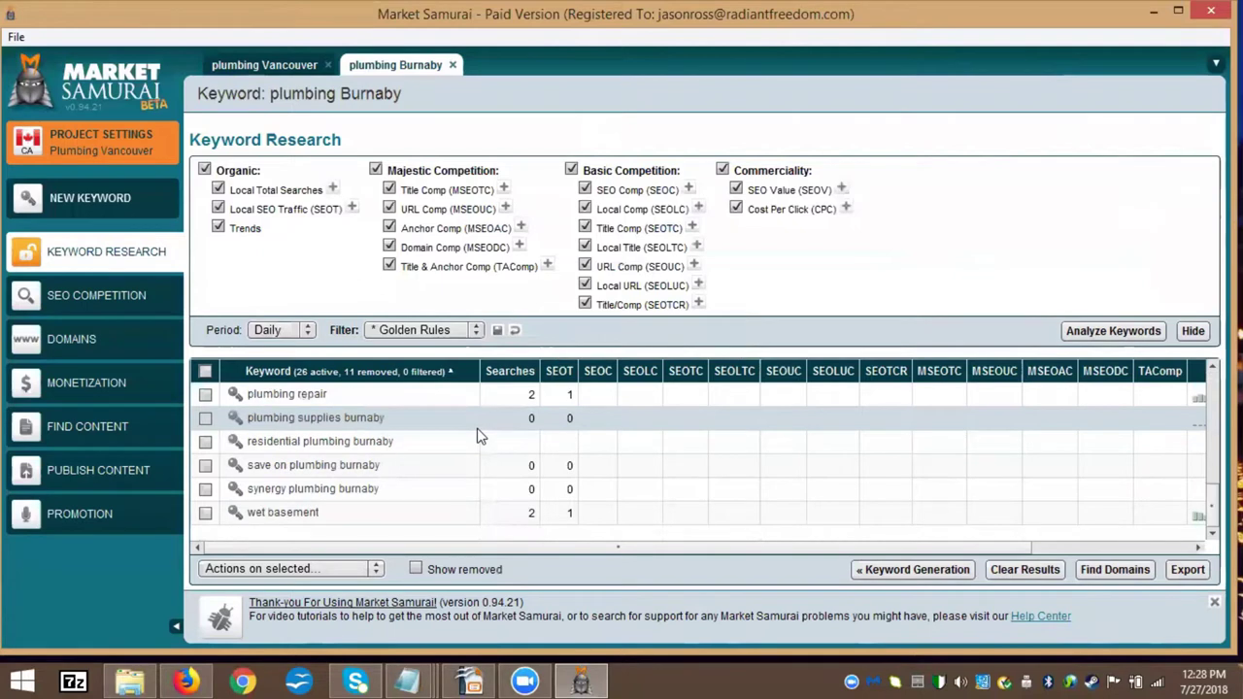
pyautogui.scroll(5, 481, 437)
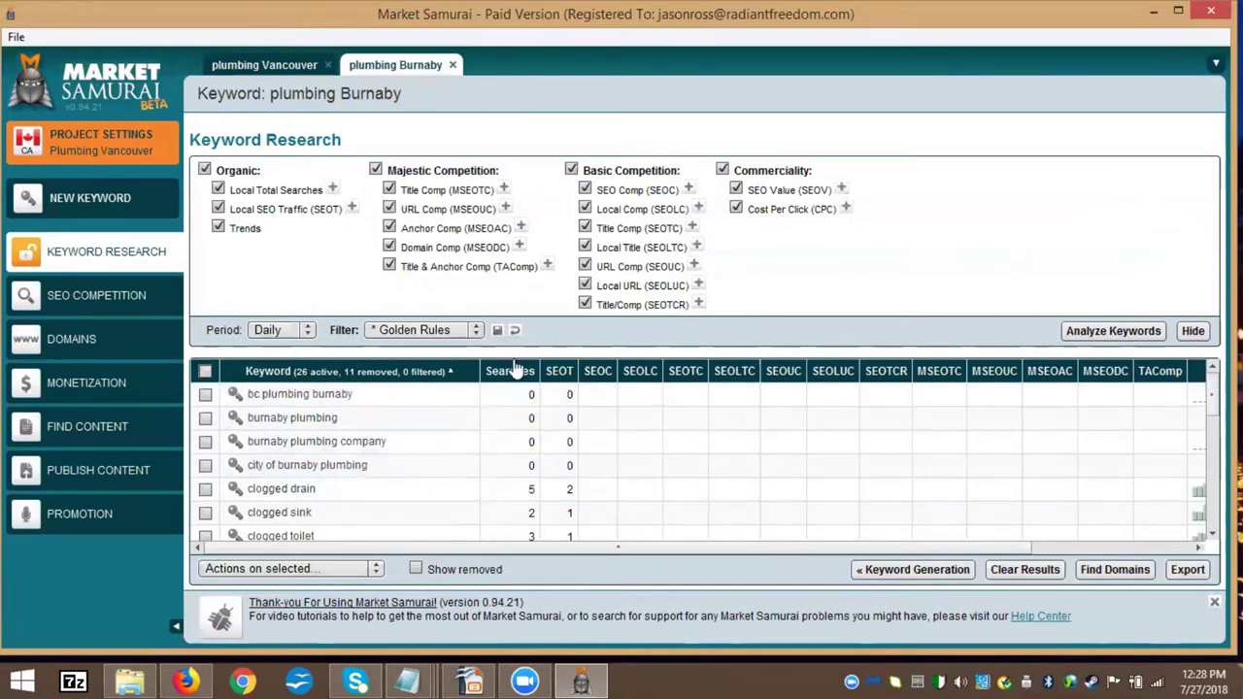
pyautogui.click(913, 570)
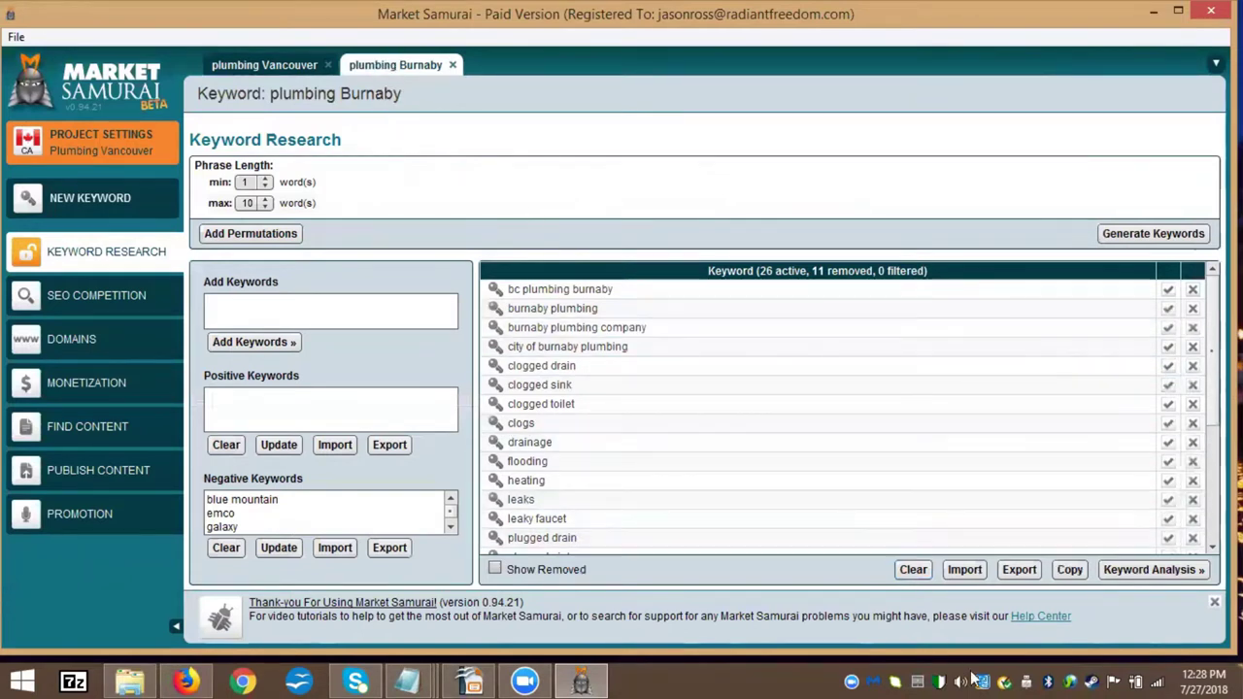
# Copy the whole "plumbing Burnaby" keyword list and add it to the "plumbing Vancouver" keywords
pyautogui.click(1070, 571)
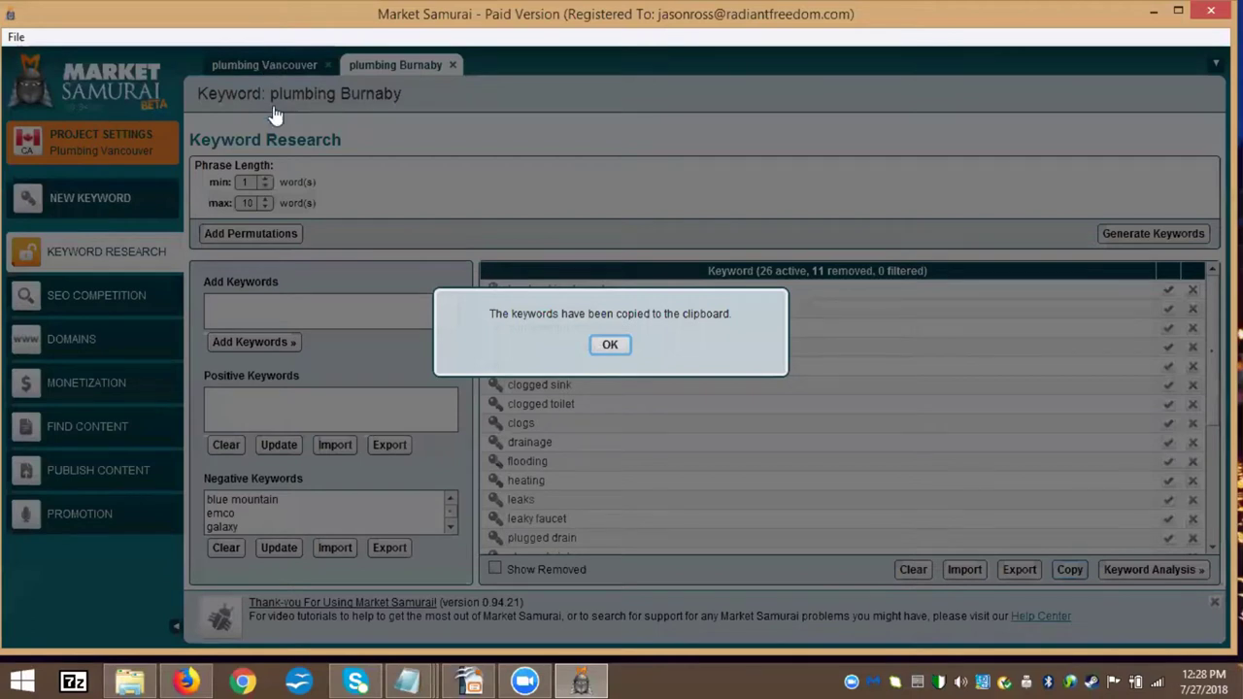
pyautogui.press('Return')
pyautogui.click(264, 66)
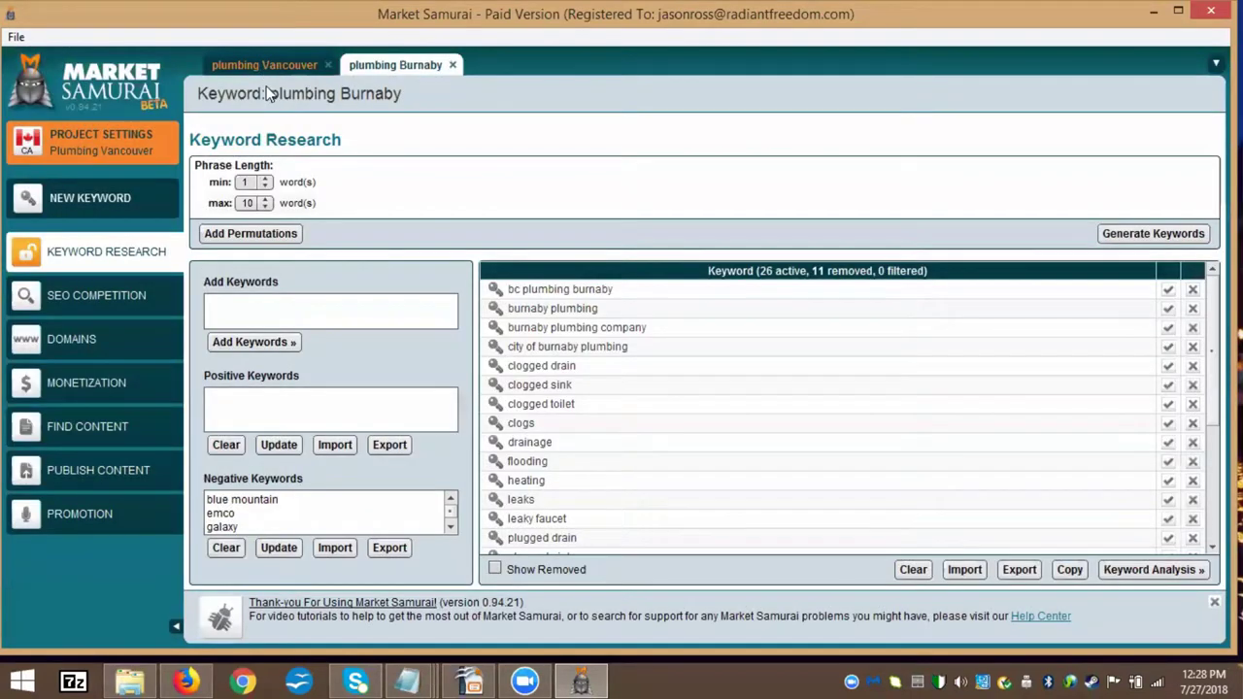
pyautogui.click(258, 304)
pyautogui.rightClick(258, 304)
pyautogui.click(303, 358)
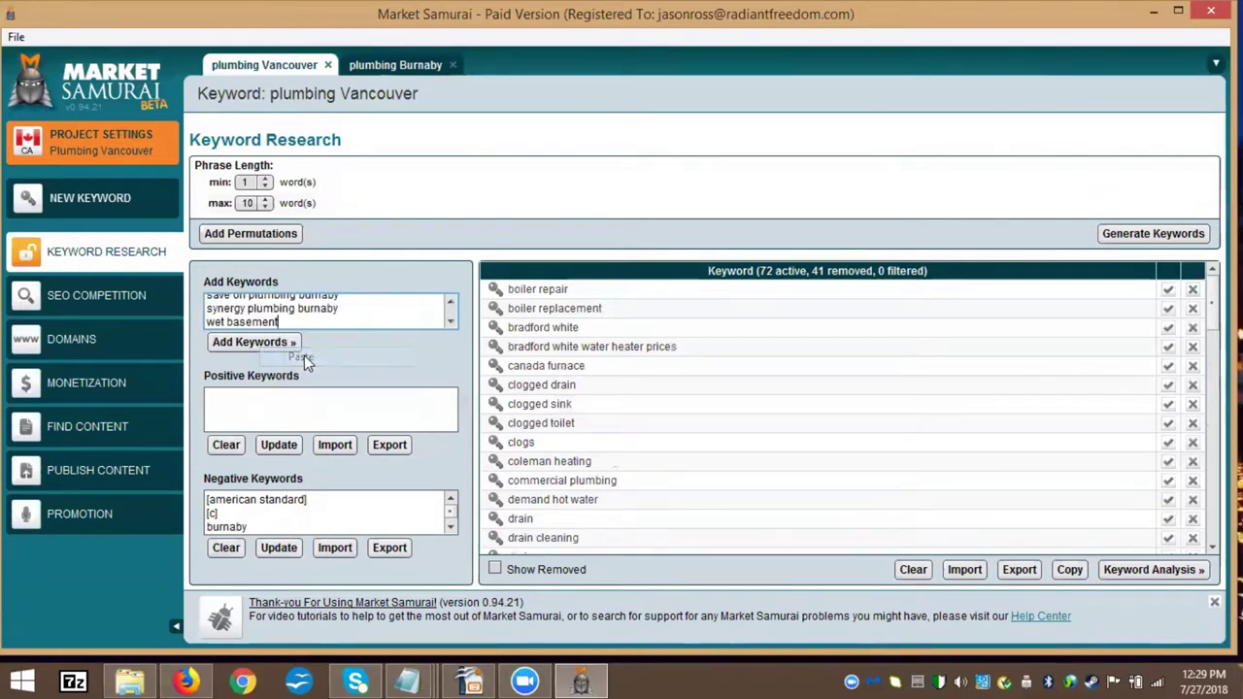
pyautogui.click(252, 346)
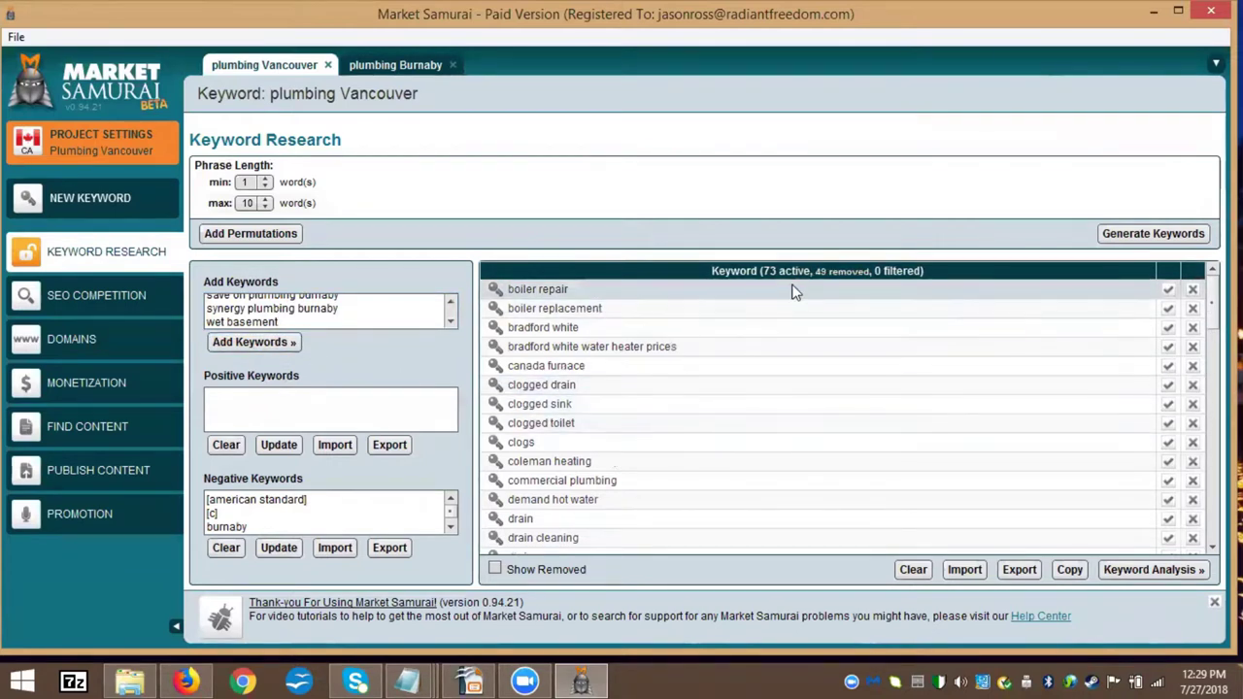
# Remove "burnaby" from the negative keywords of "plumbing Vancouver" and update the keyword list
pyautogui.click(257, 526)
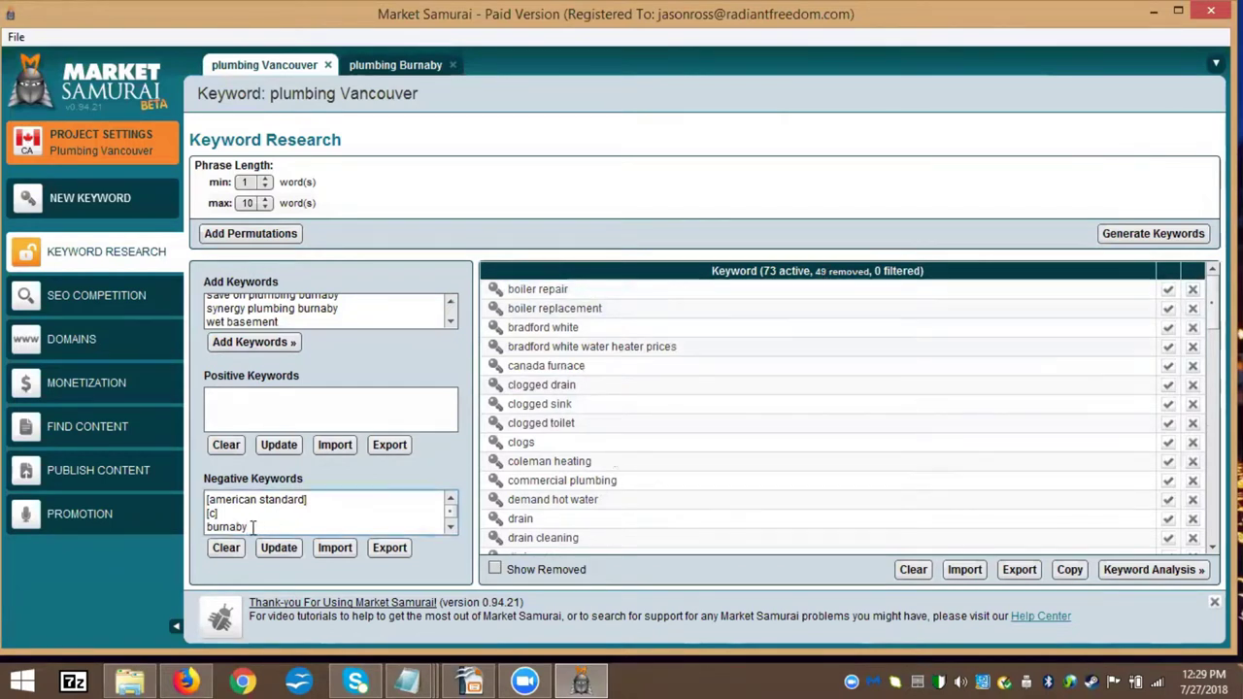
pyautogui.hotkey('ctrl', 'a')
pyautogui.doubleClick(206, 527)
pyautogui.press('BackSpace')
pyautogui.write(']')
pyautogui.click(281, 549)
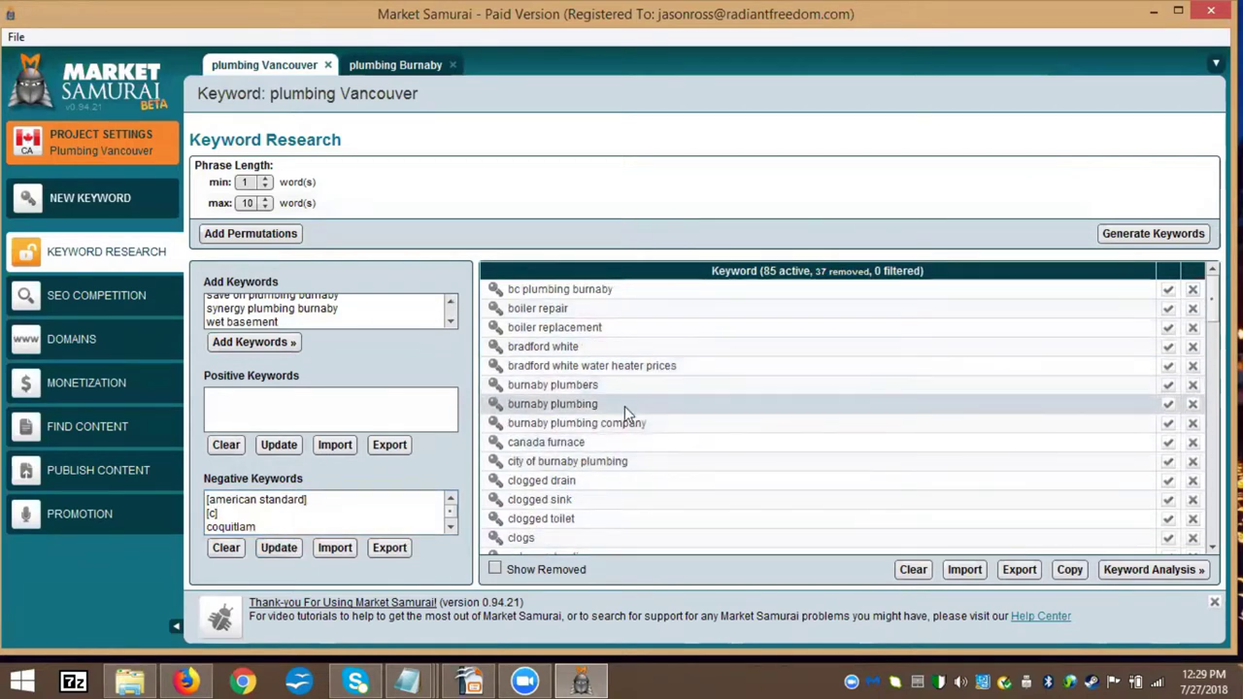
# Look through the combined "plumbing Vancouver" list, remove "canada furnace" and open the keyword analysis
pyautogui.scroll(-10, 625, 406)
pyautogui.scroll(-5, 629, 421)
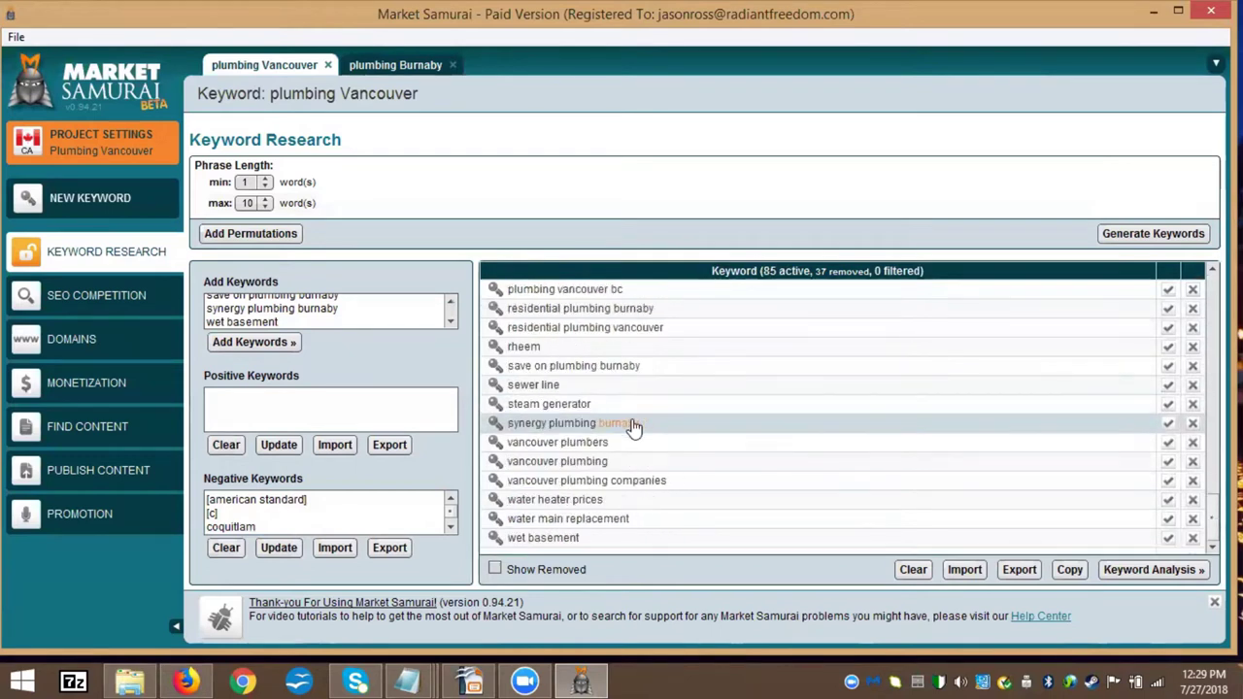
pyautogui.scroll(15, 665, 452)
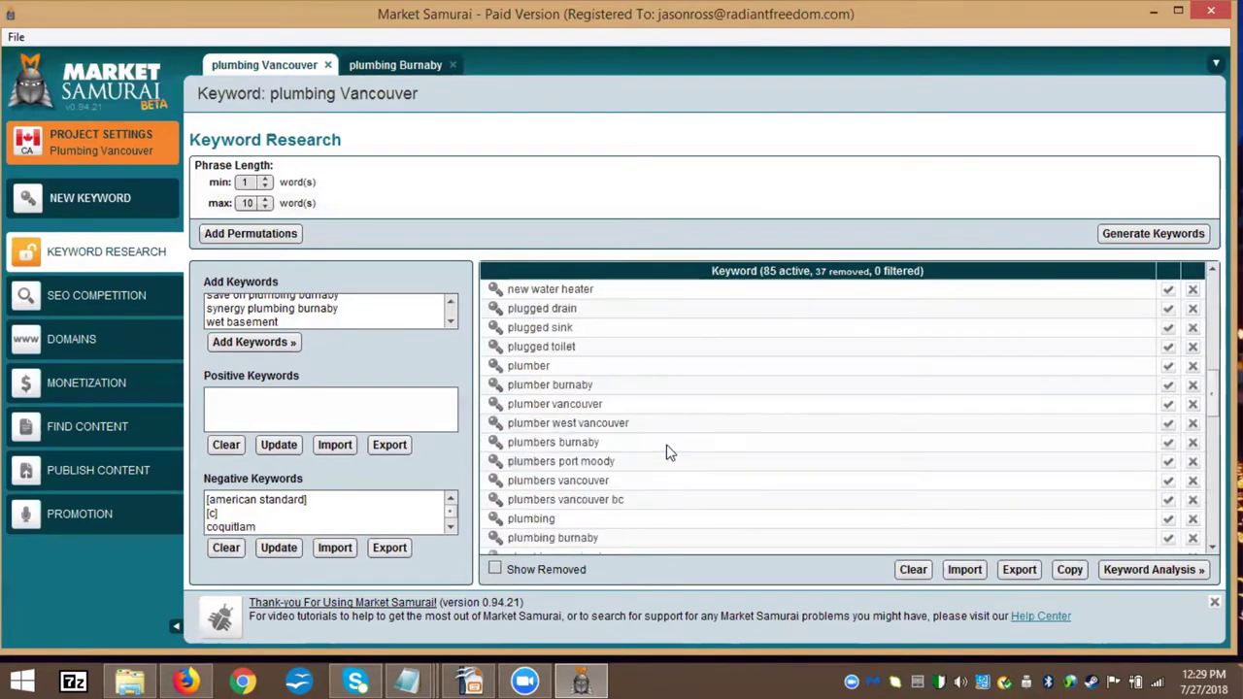
pyautogui.scroll(3, 668, 451)
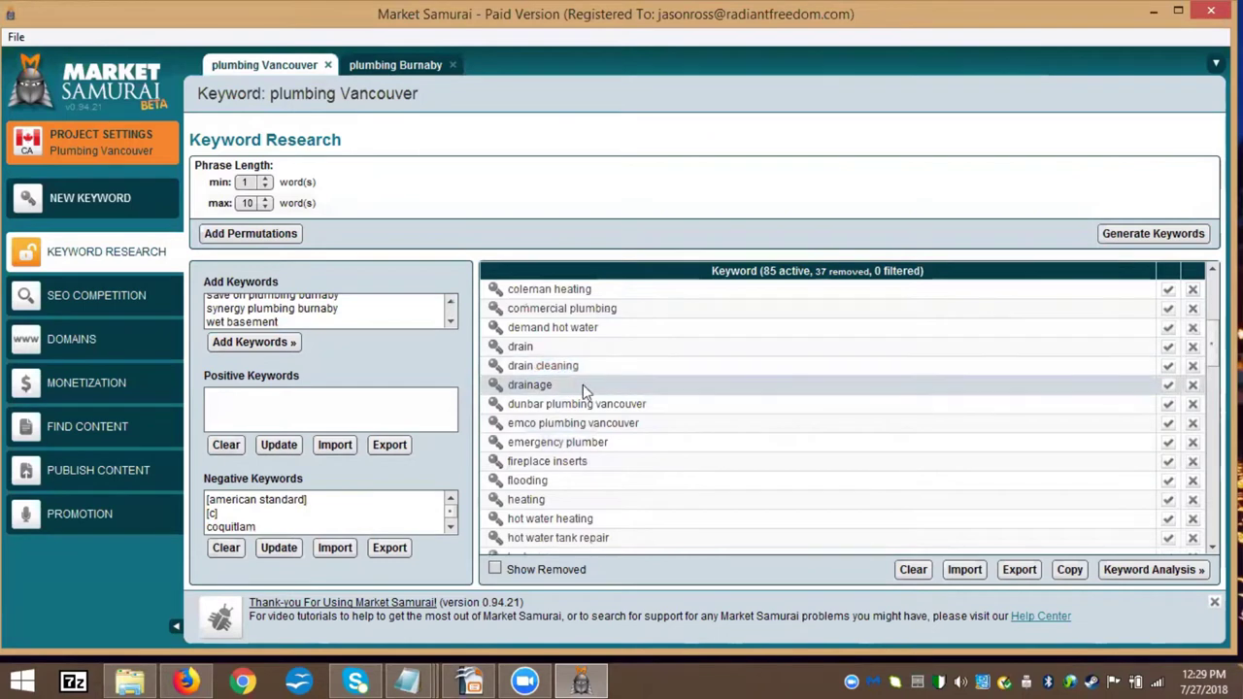
pyautogui.scroll(5, 596, 379)
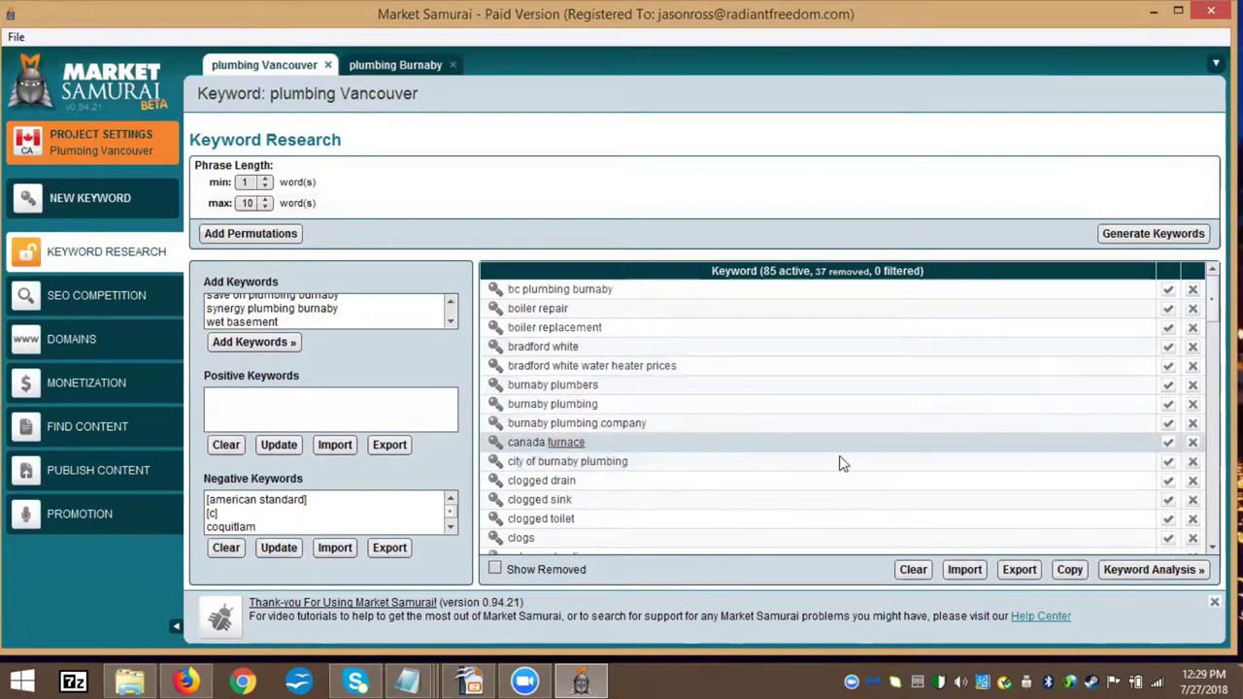
pyautogui.click(1193, 442)
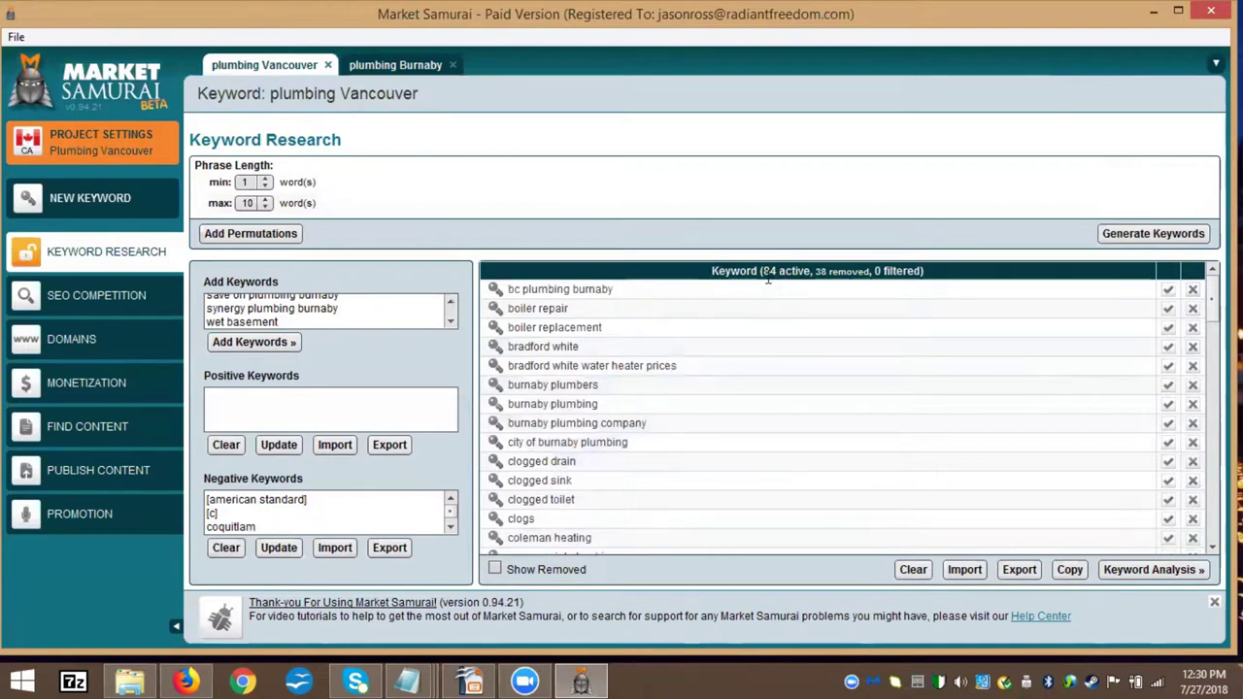
pyautogui.click(1156, 570)
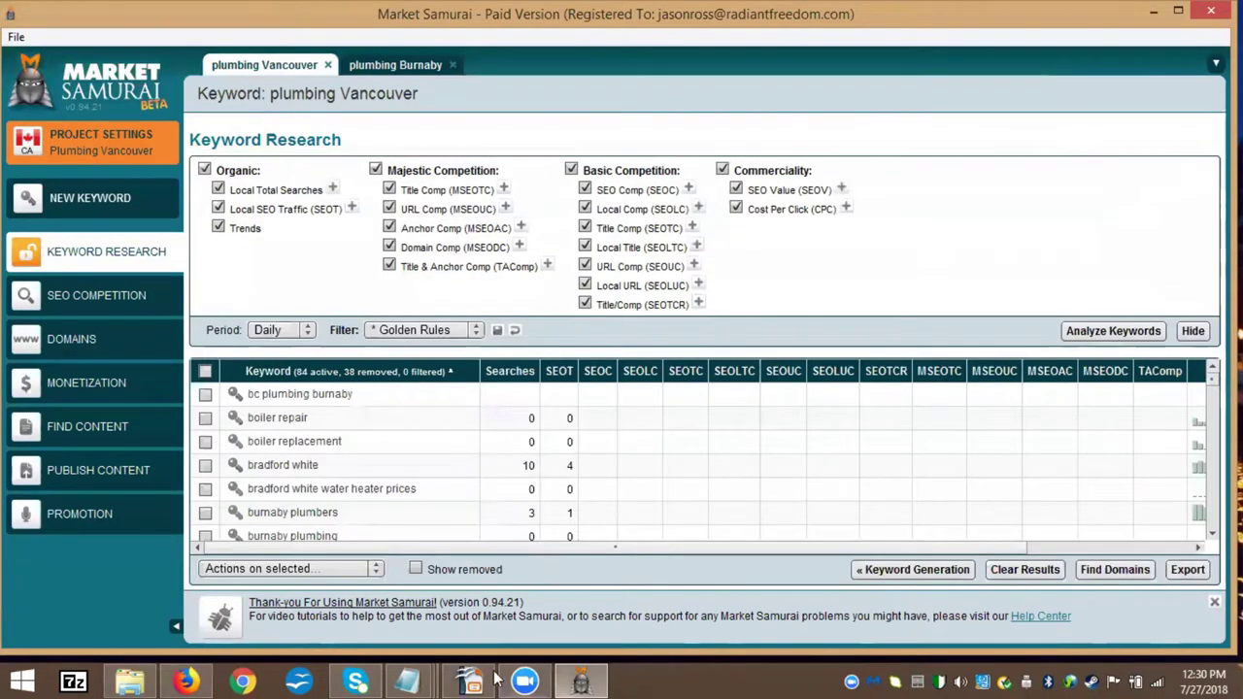
pyautogui.moveTo(469, 680)
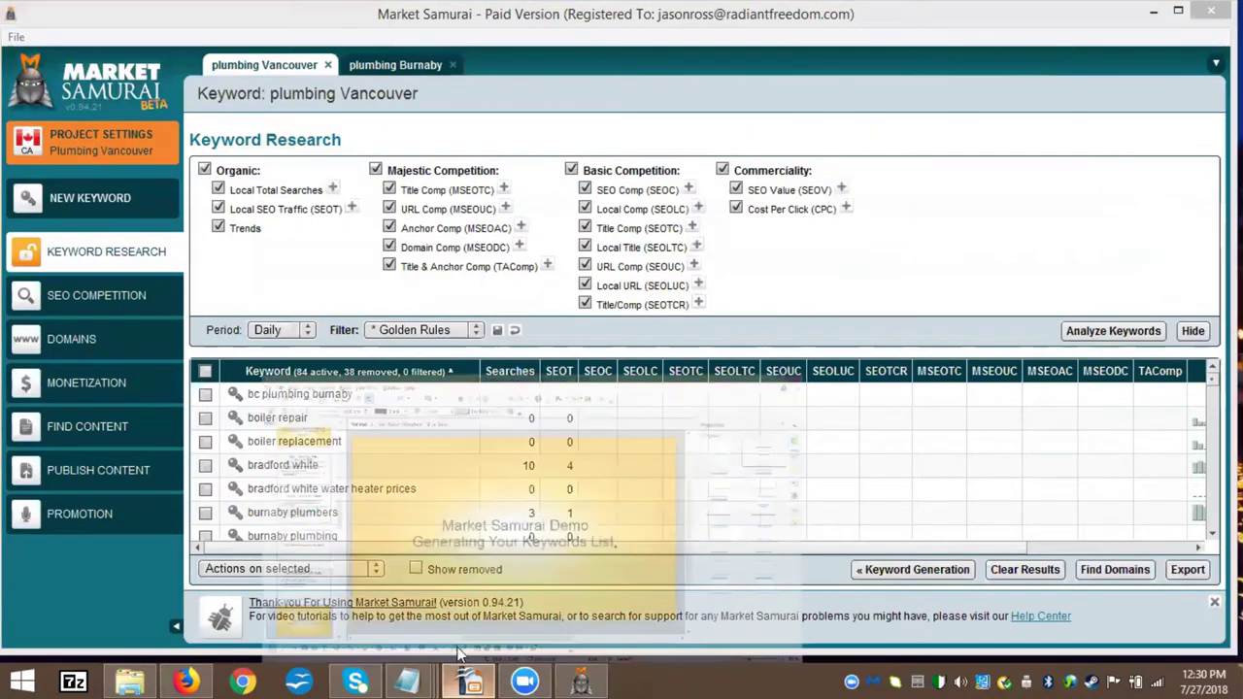
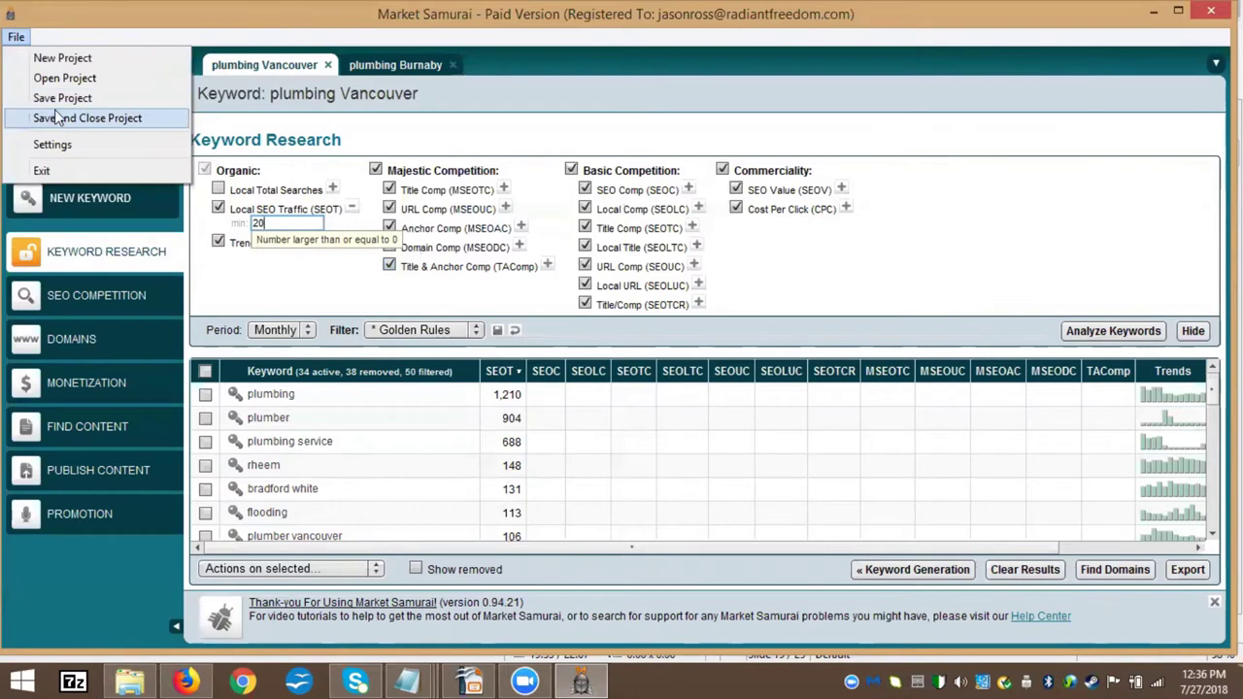
# Open the project file Lesson6-2-EvaluationReady.msam from the Lesson 6 folder
pyautogui.click(61, 77)
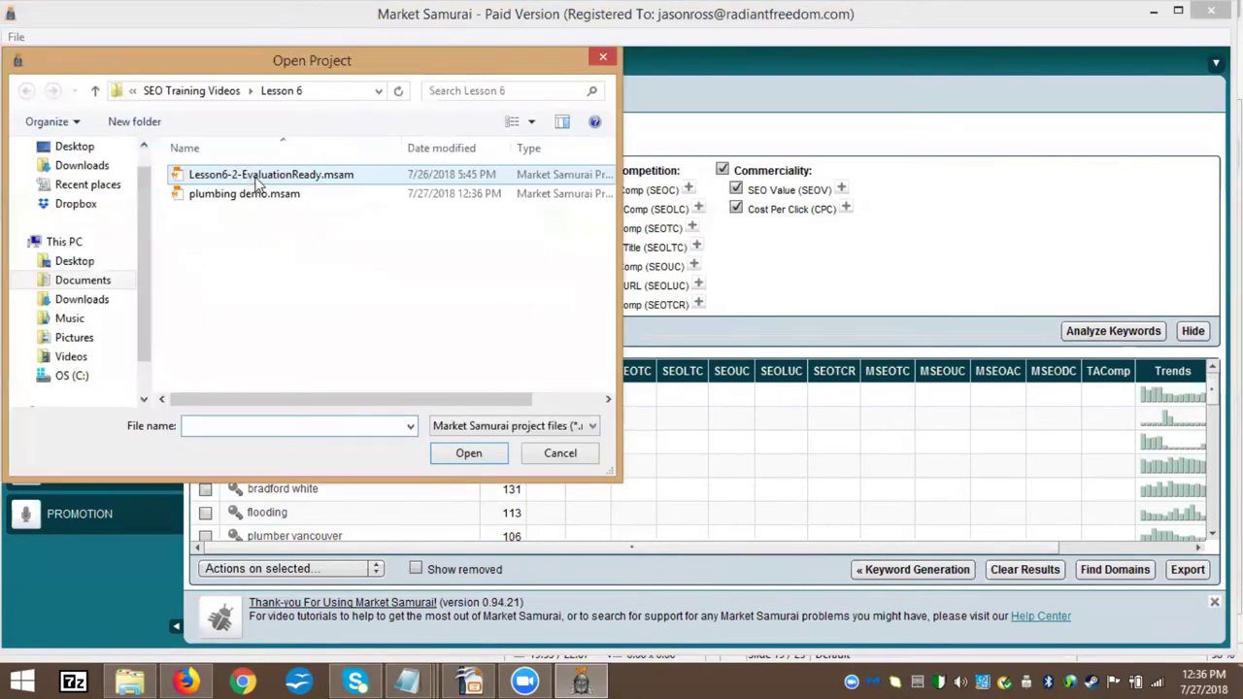
pyautogui.click(257, 183)
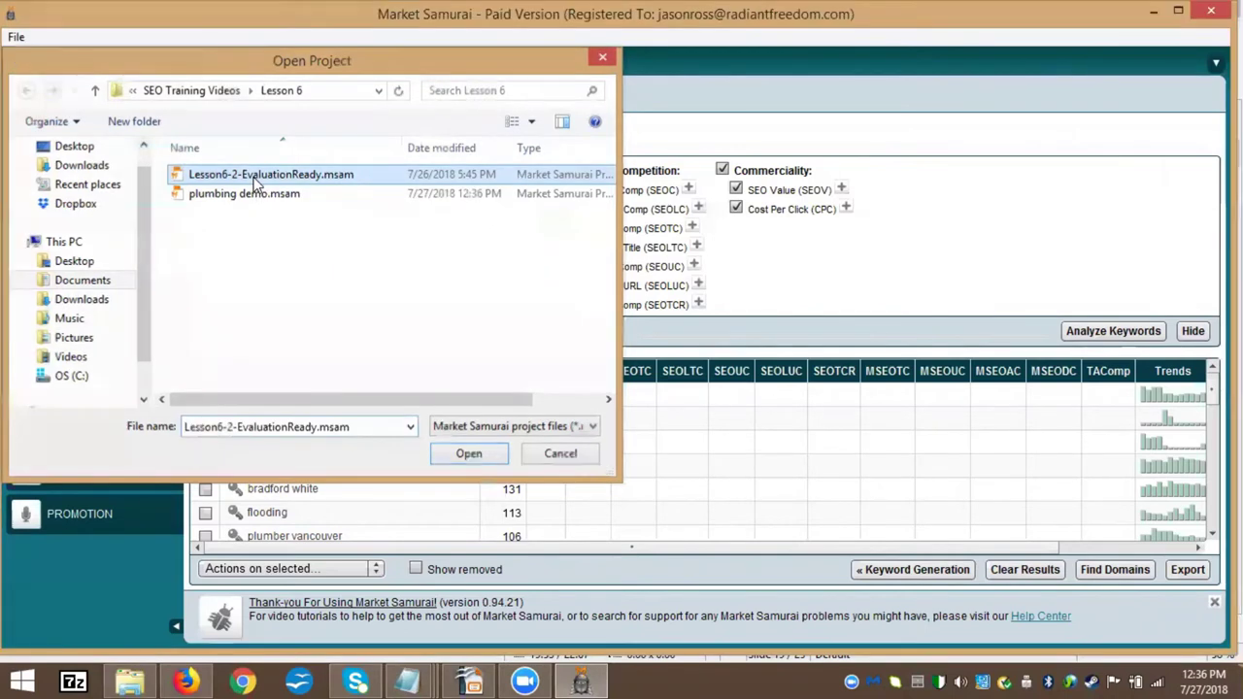
pyautogui.doubleClick(257, 177)
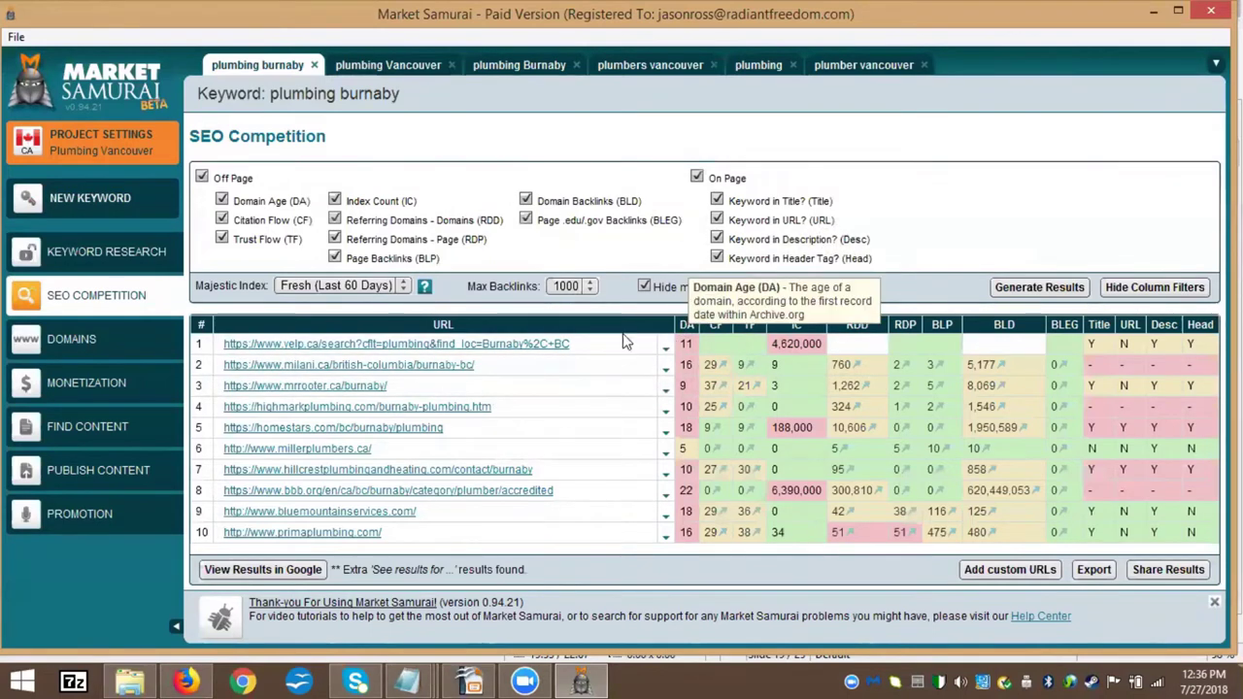
# Hide the Index Count, both Referring Domains, Domain Backlinks, .edu/.gov Backlinks and all On Page columns in the "plumbing burnaby" SEO competition table
pyautogui.click(335, 200)
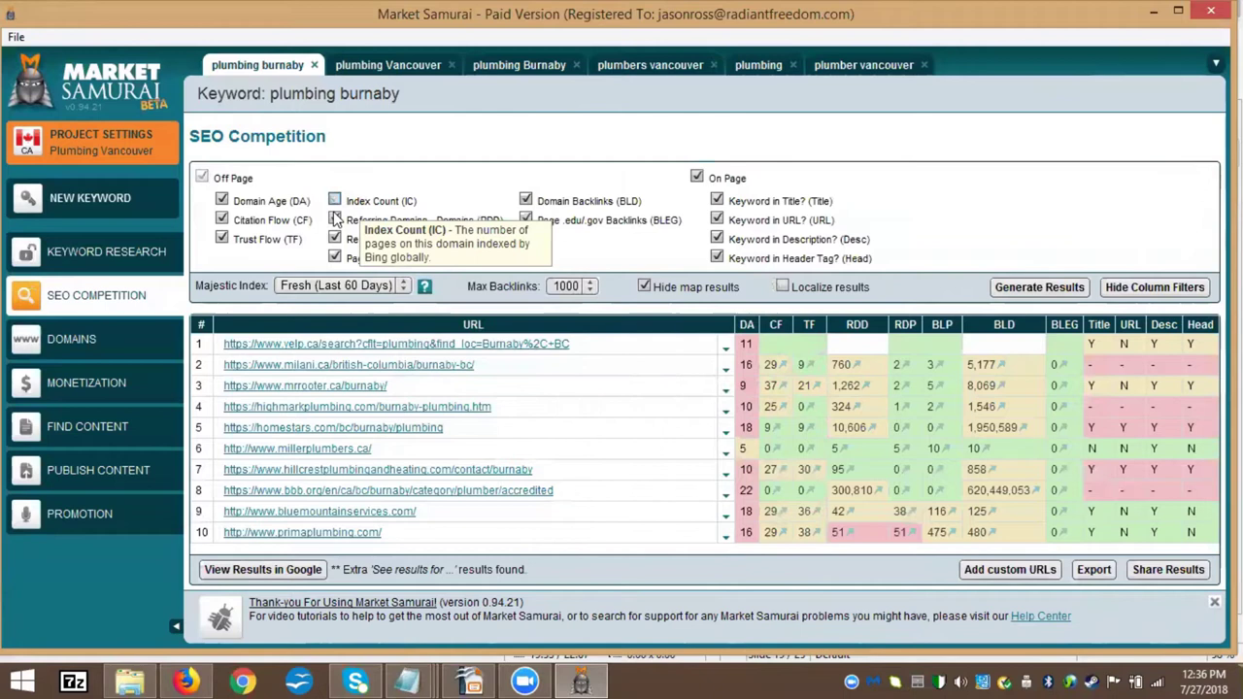
pyautogui.click(334, 219)
pyautogui.click(334, 239)
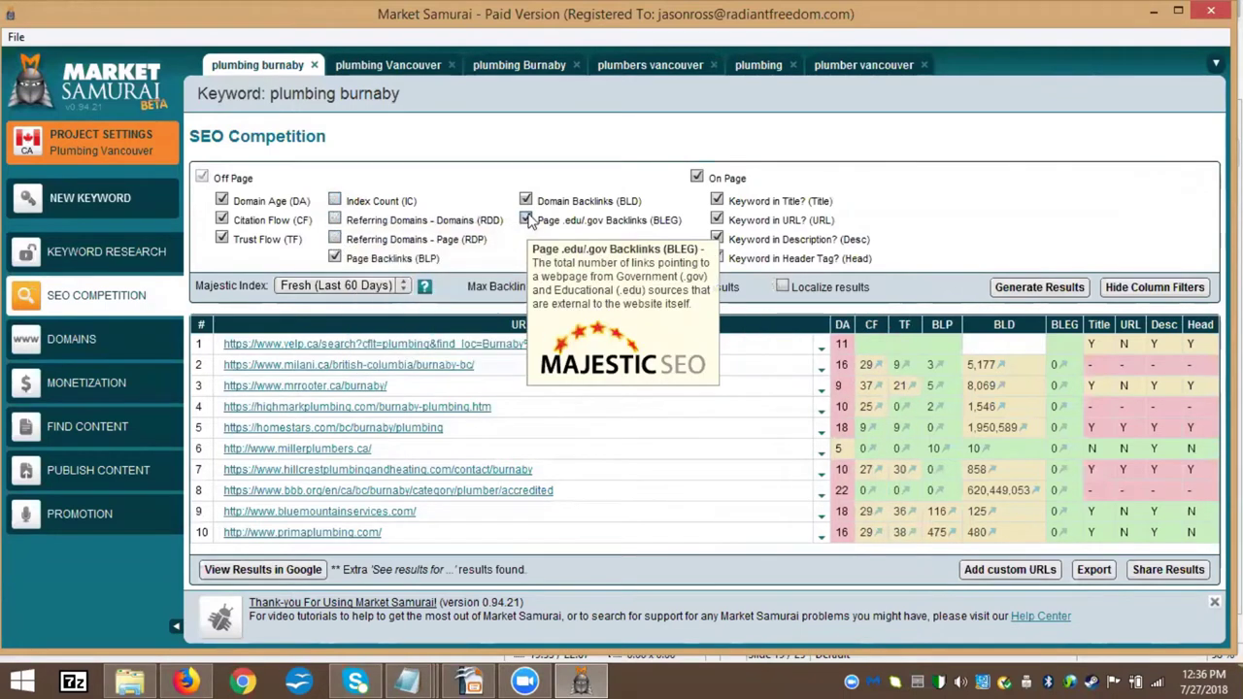
pyautogui.click(526, 200)
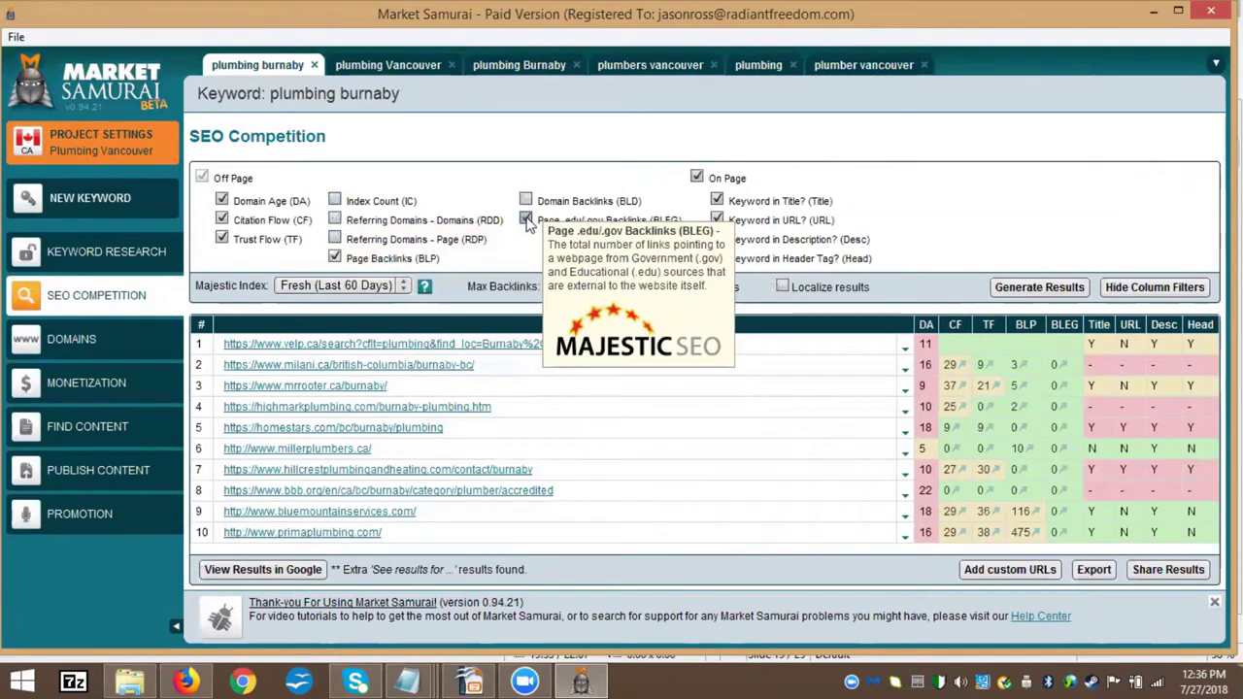
pyautogui.click(525, 220)
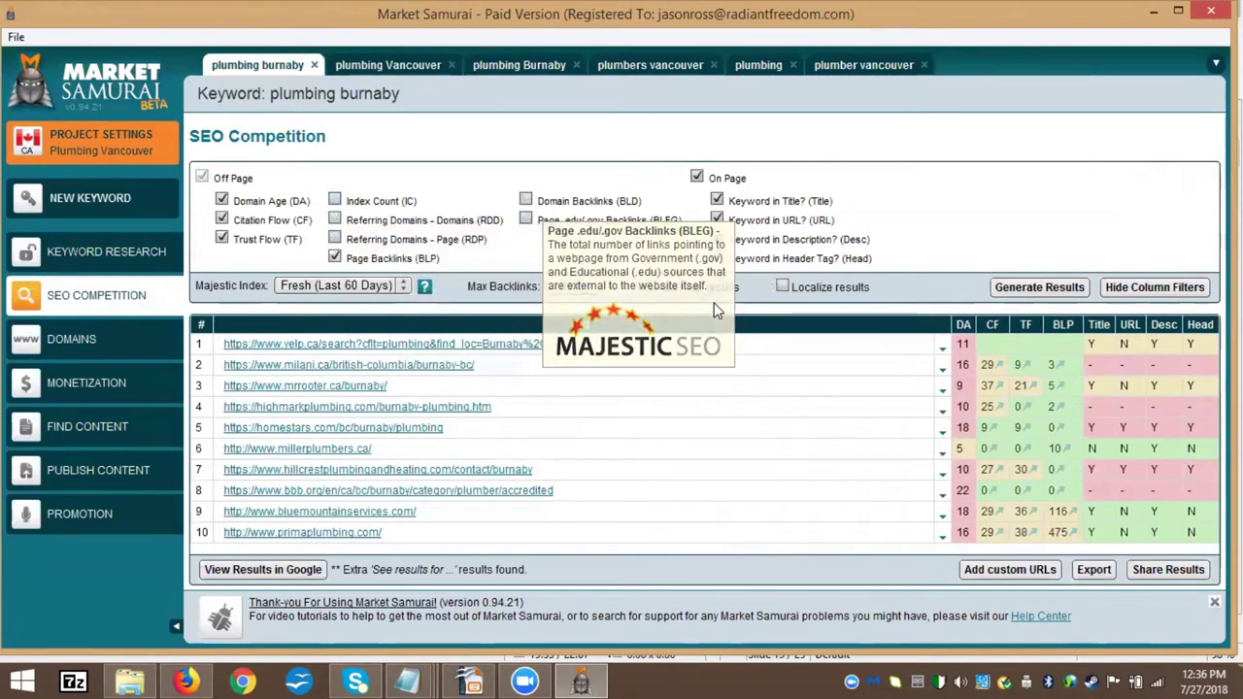
pyautogui.click(696, 177)
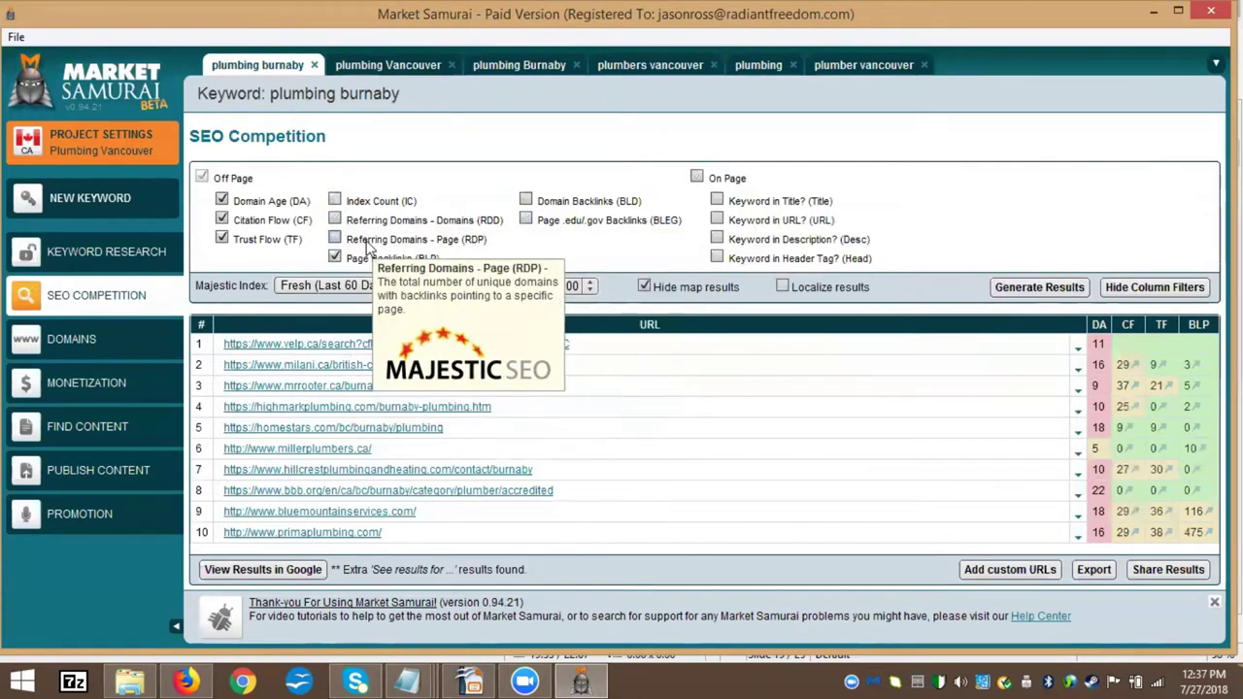
# View the Keyword Research page of "plumbing burnaby" and return to its SEO Competition results
pyautogui.click(256, 66)
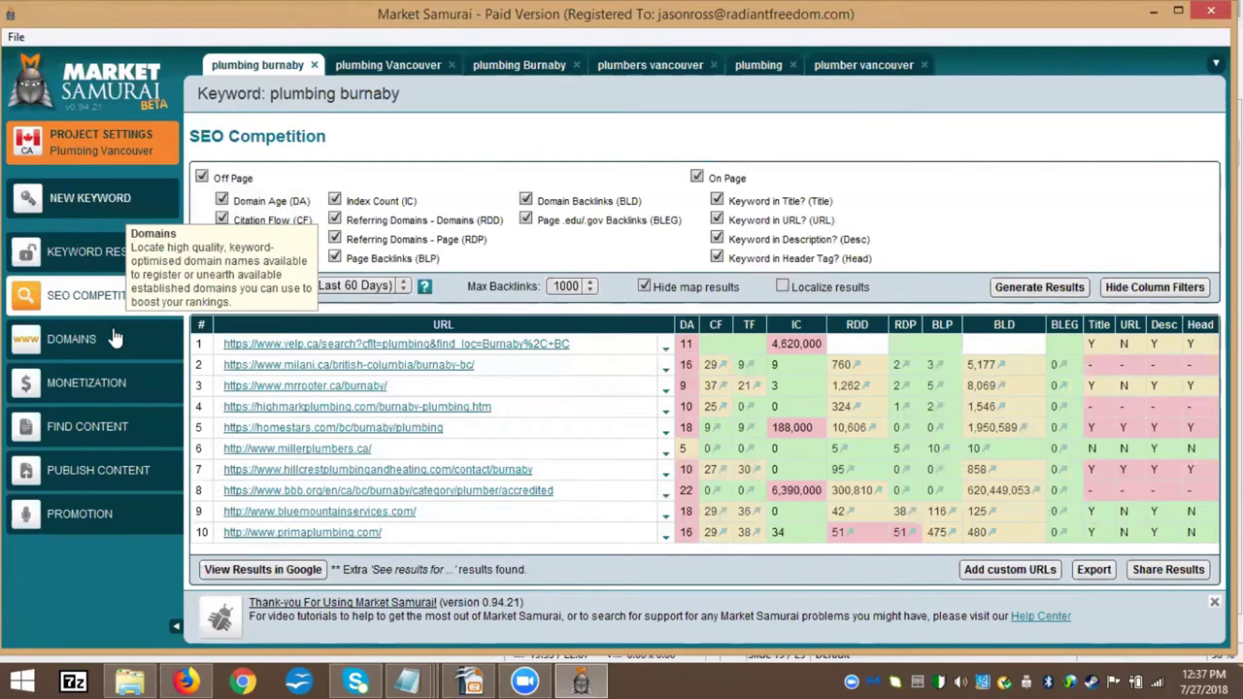
pyautogui.click(107, 260)
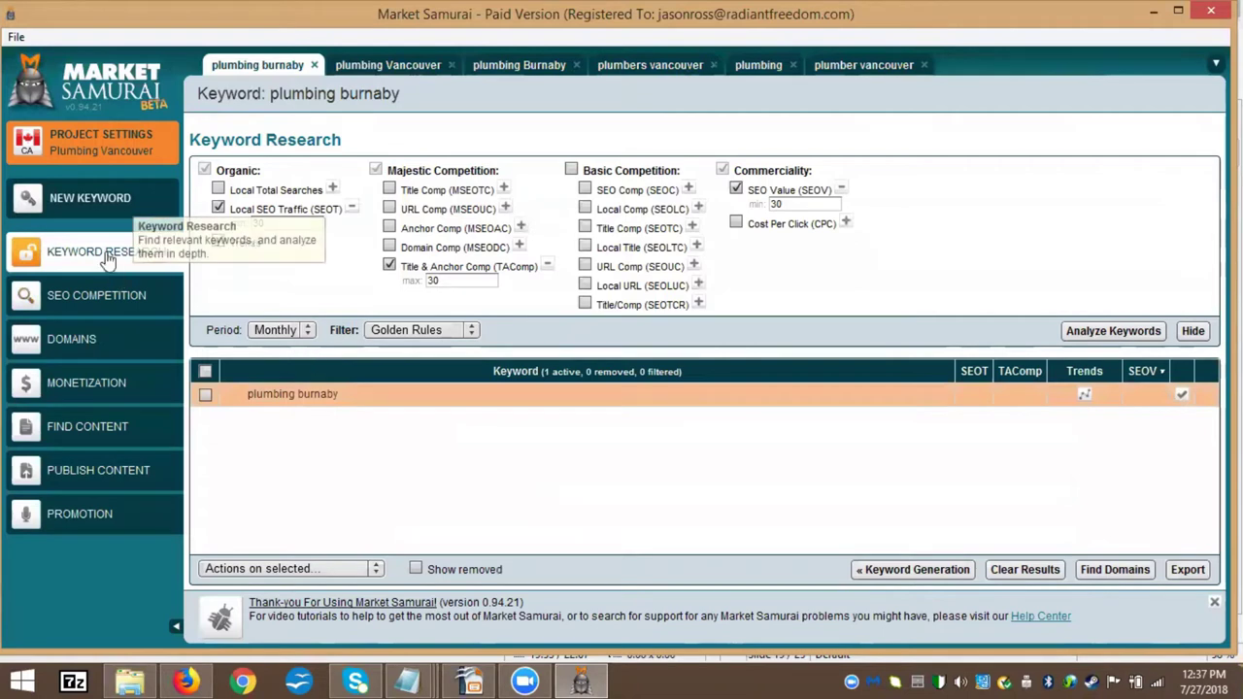
pyautogui.click(115, 284)
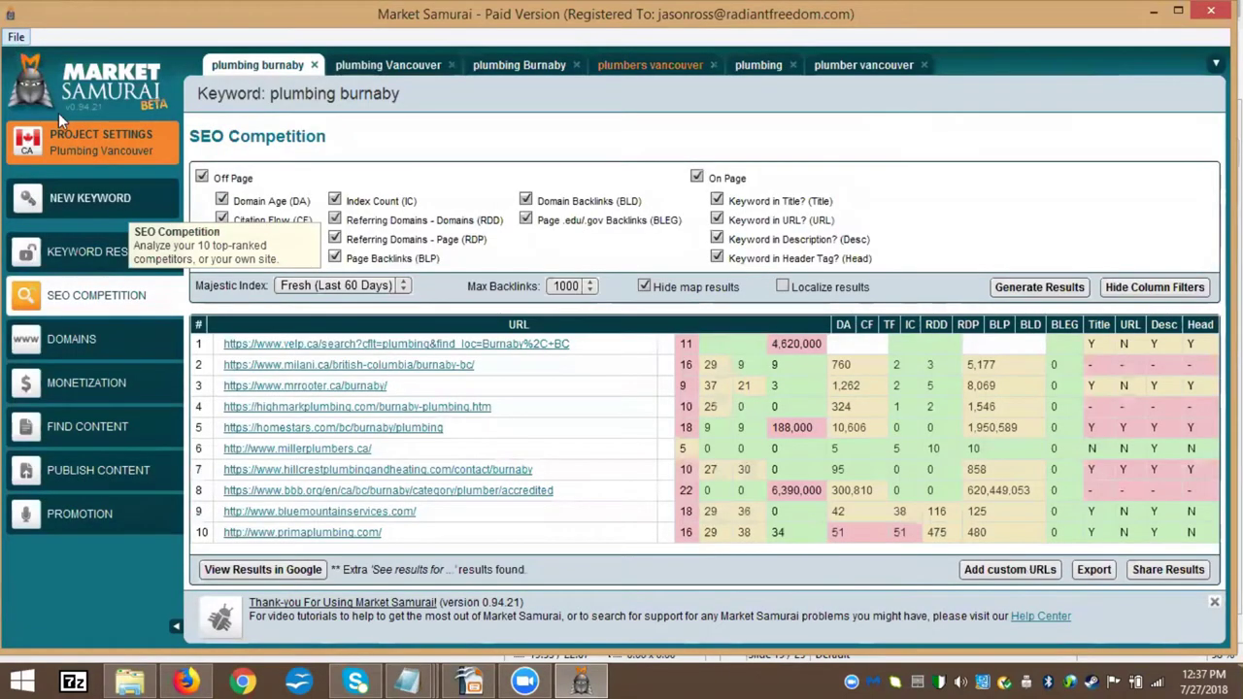
# Open the saved project file that contains the "plumber vancouver" SEO Competition results
pyautogui.hotkey('alt', 'f')
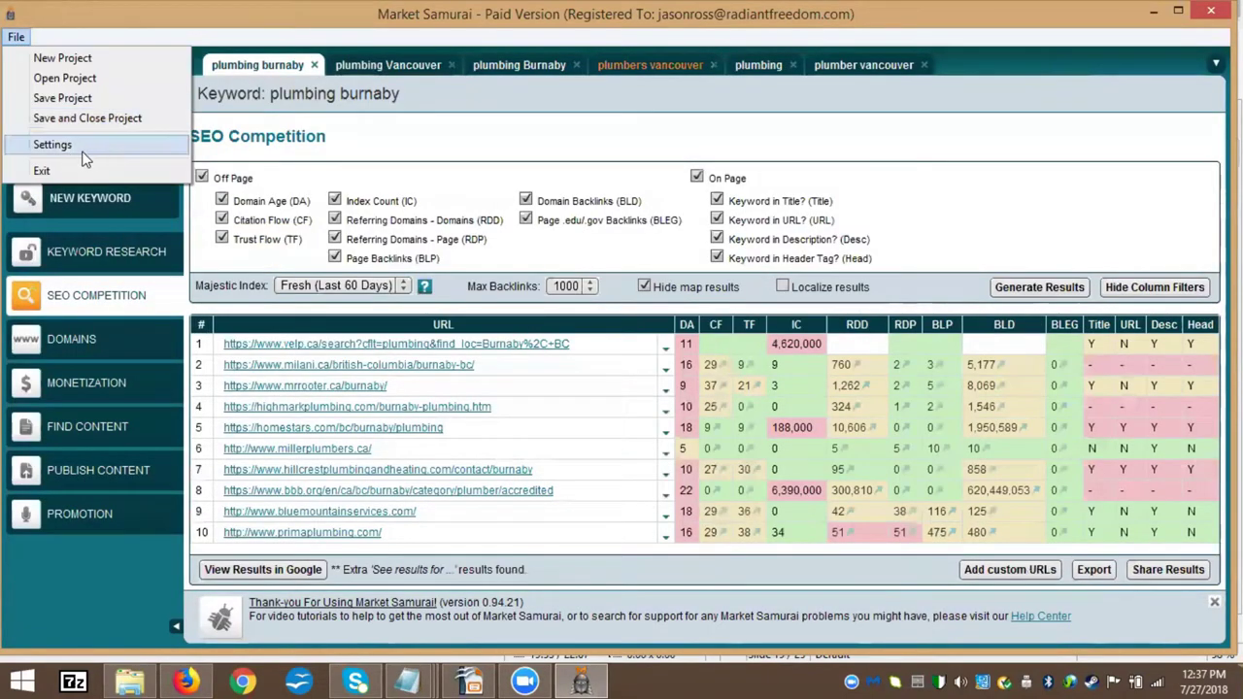
pyautogui.click(67, 80)
pyautogui.doubleClick(233, 175)
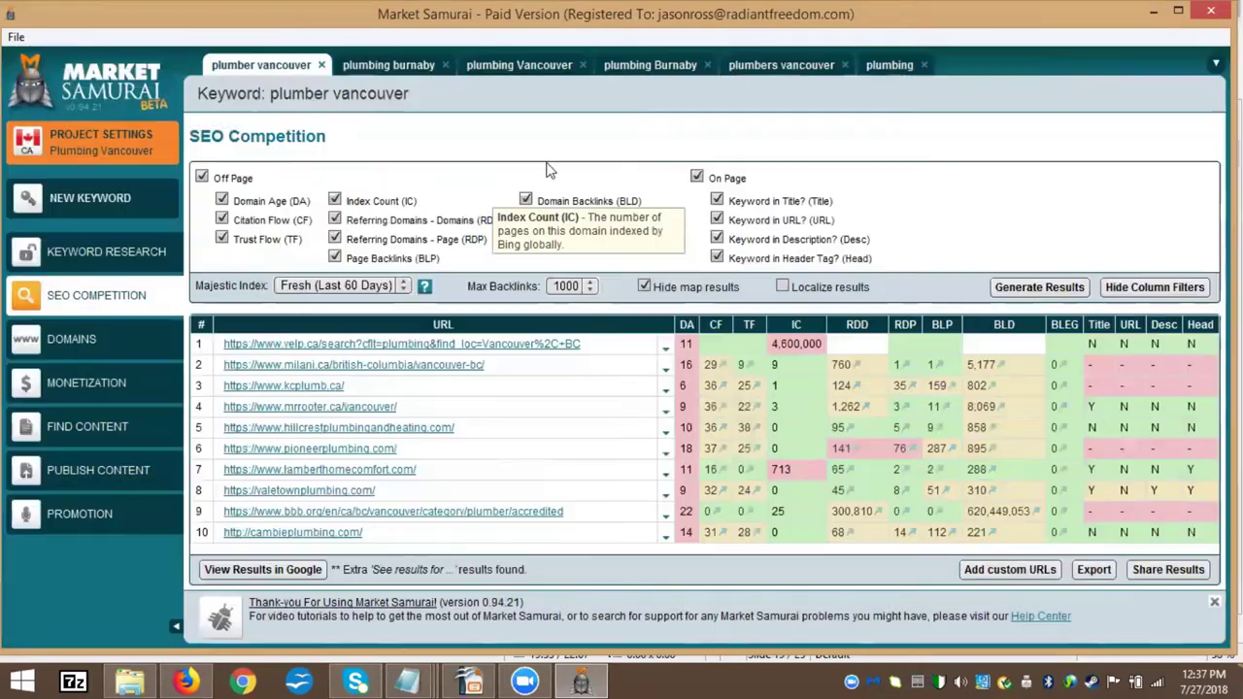
# Compare the SEO Competition results of "plumbers vancouver" and "plumber vancouver", and view the Keyword Research page of "plumber vancouver"
pyautogui.click(777, 68)
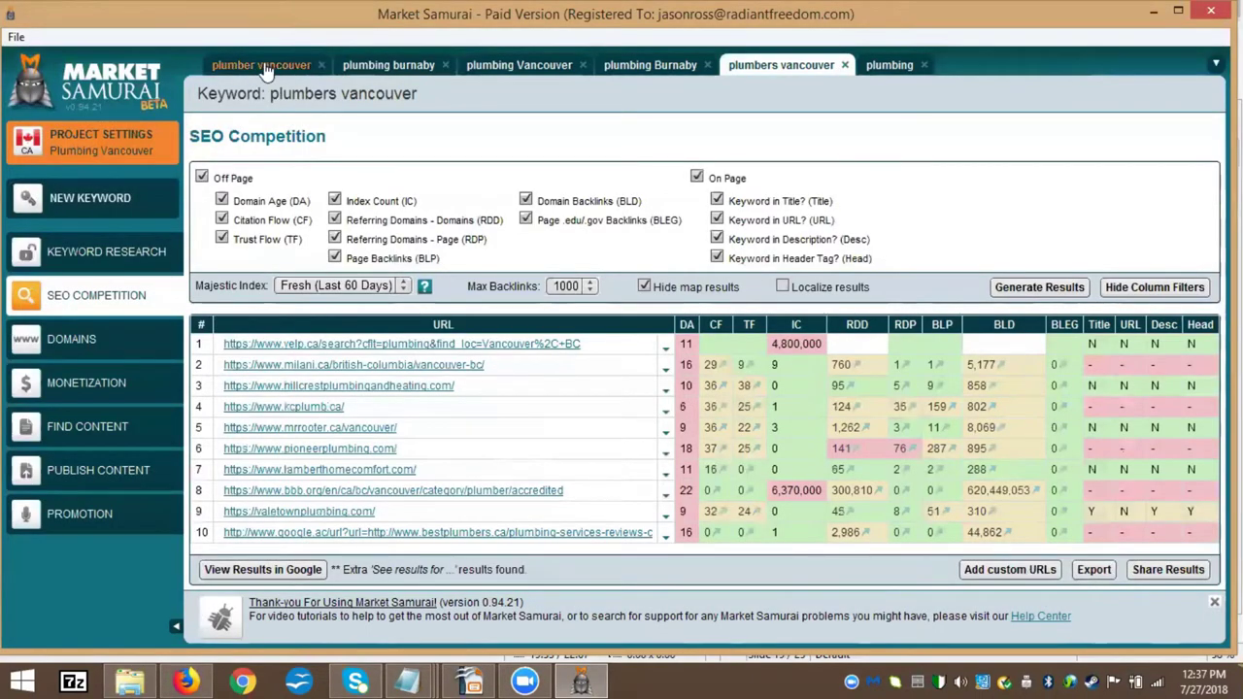
pyautogui.click(262, 66)
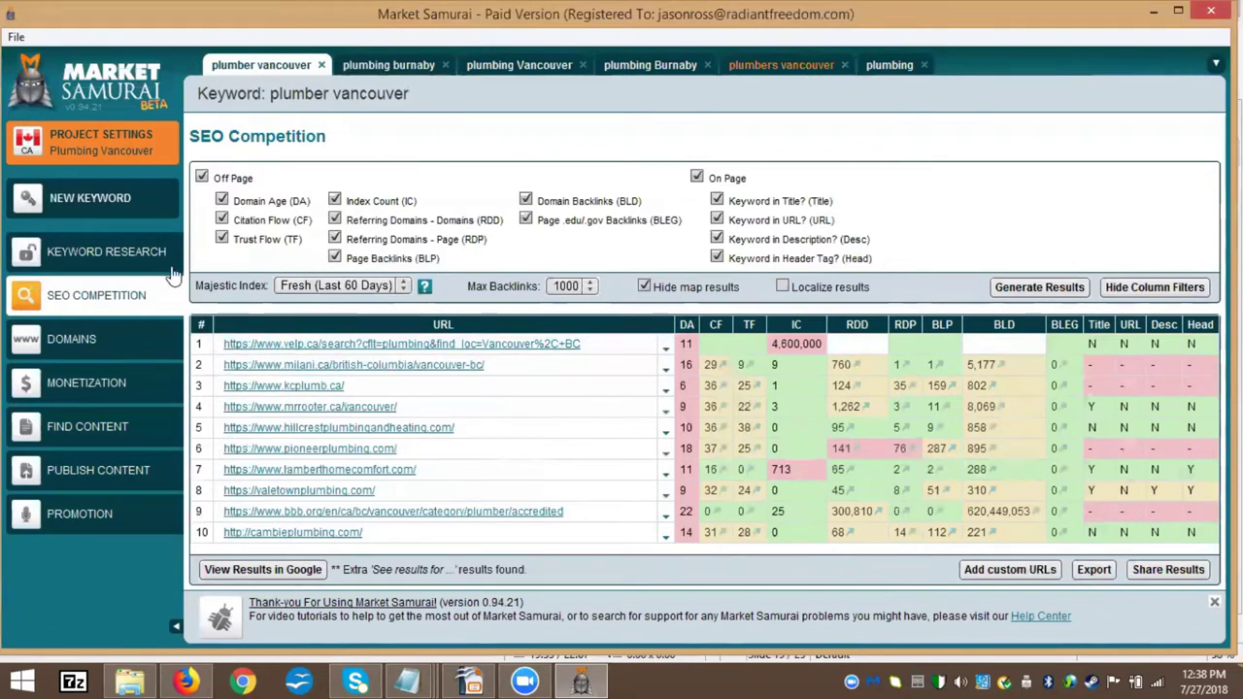
pyautogui.click(79, 259)
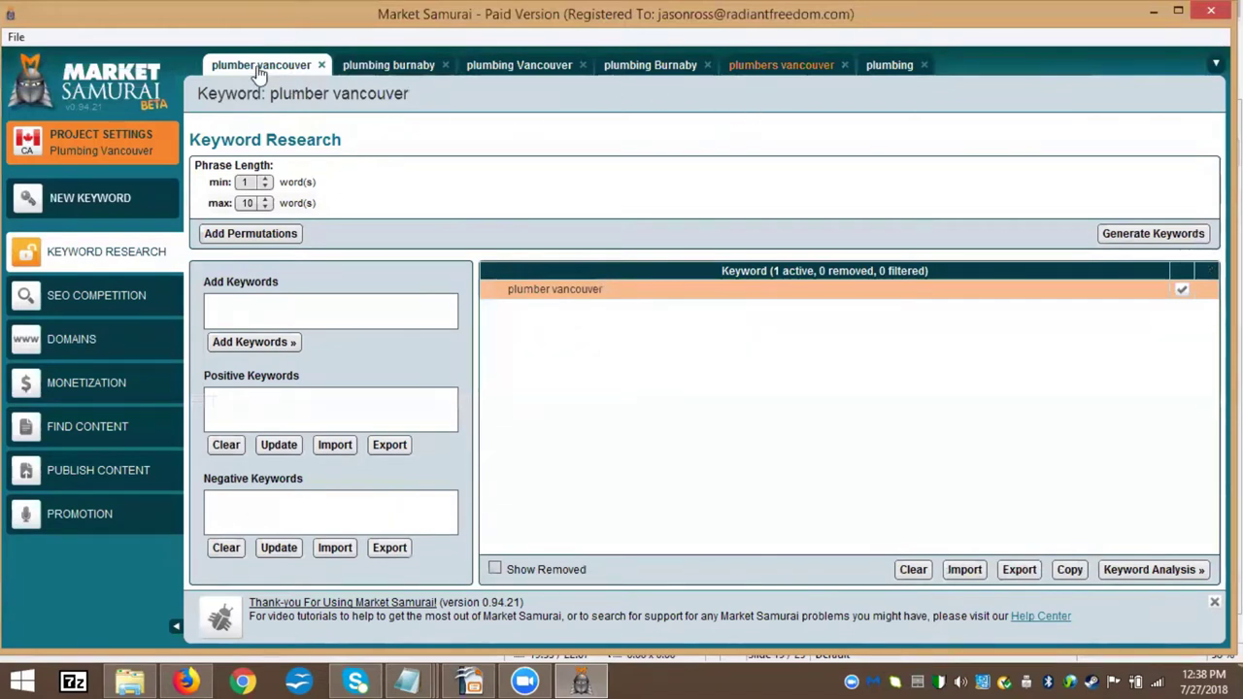
pyautogui.click(402, 68)
# Clear the maximum Title & Anchor Comp and minimum Local SEO Traffic filters in the "plumbing Vancouver" keyword analysis
pyautogui.click(533, 77)
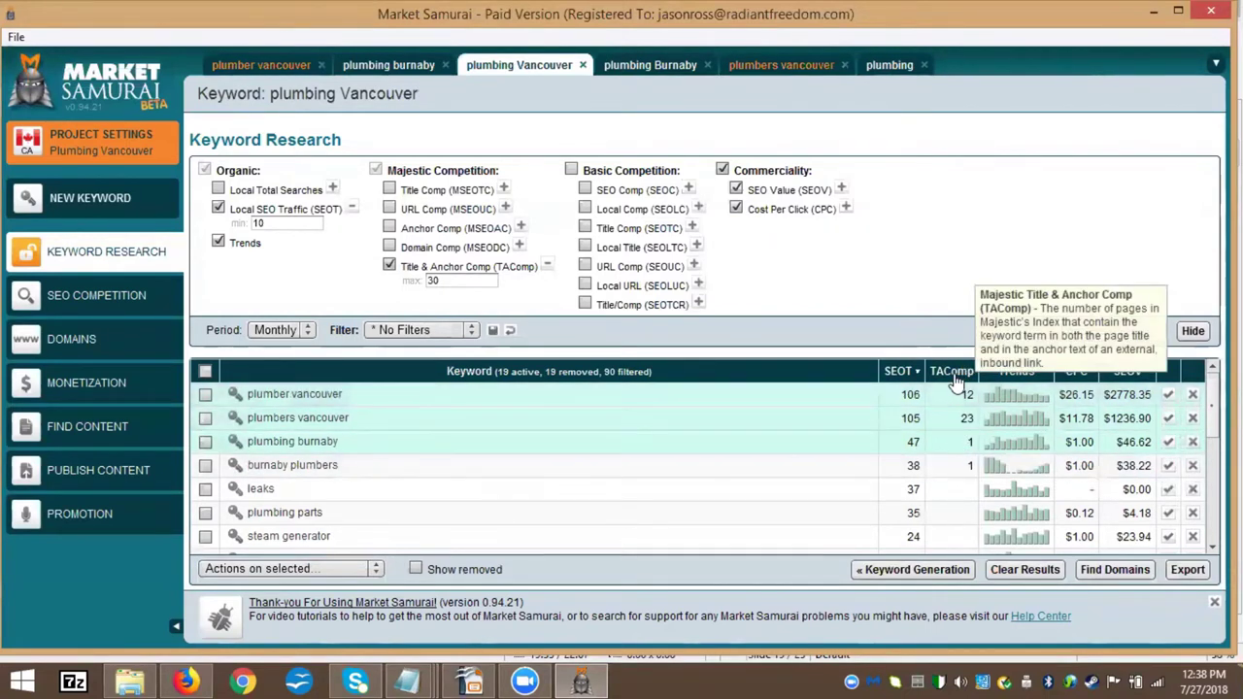
pyautogui.click(446, 282)
pyautogui.press('BackSpace')
pyautogui.press('BackSpace')
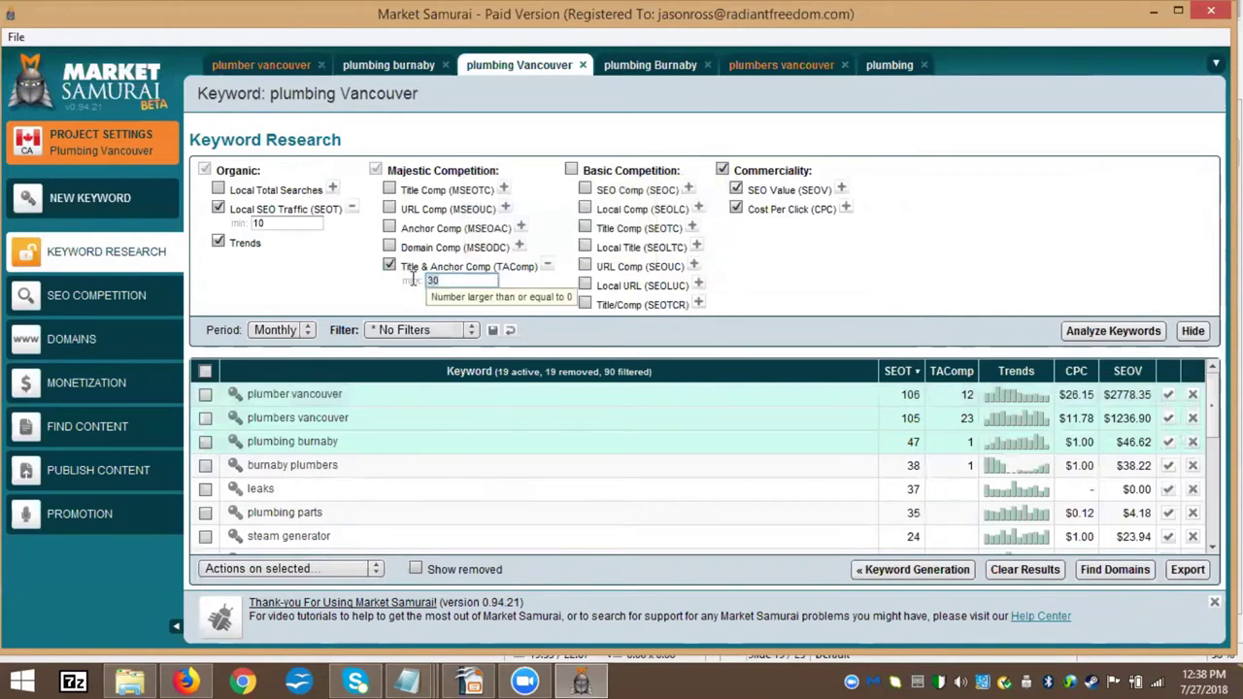
pyautogui.click(279, 222)
pyautogui.click(277, 223)
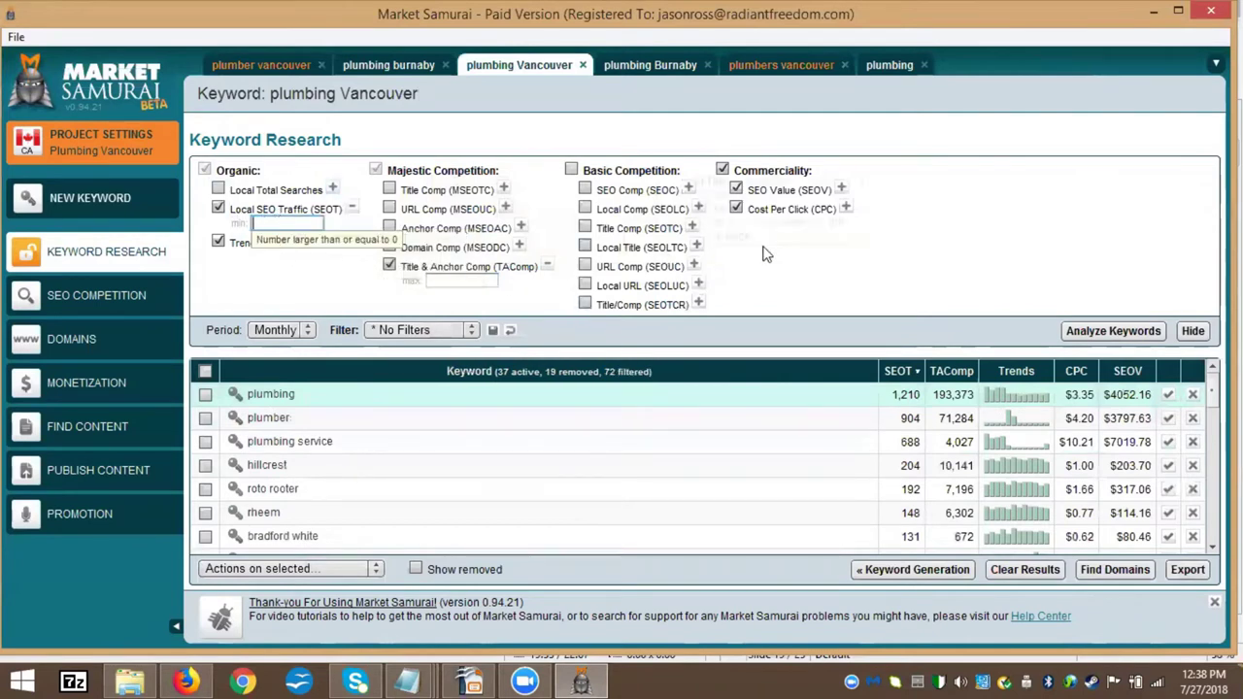
pyautogui.click(849, 294)
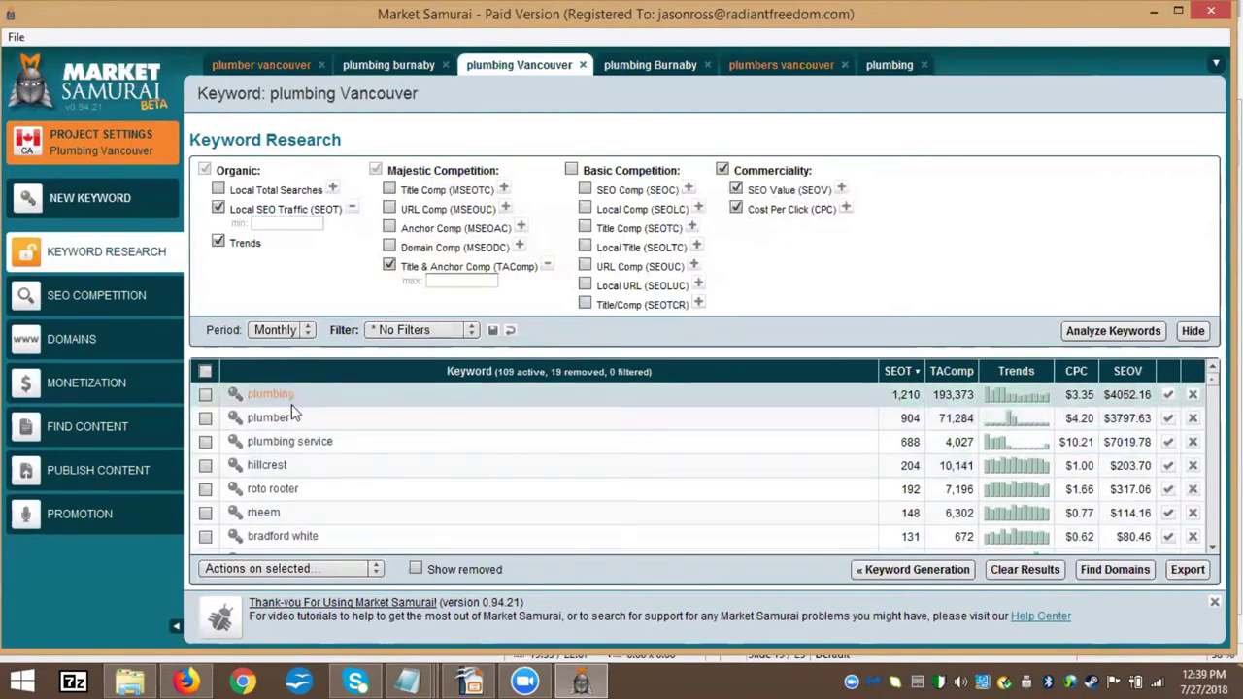
# Sort the "plumbing Vancouver" keywords by TAComp in descending order and set the maximum Title & Anchor Comp to 30
pyautogui.click(952, 375)
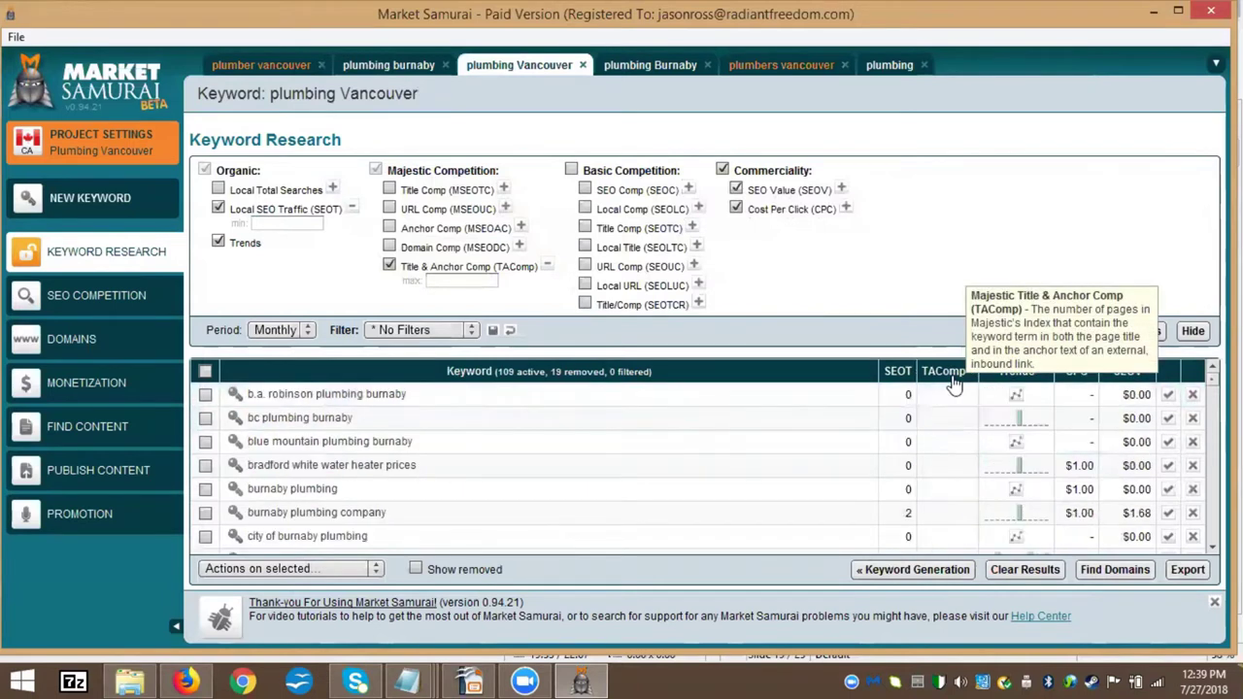
pyautogui.click(952, 373)
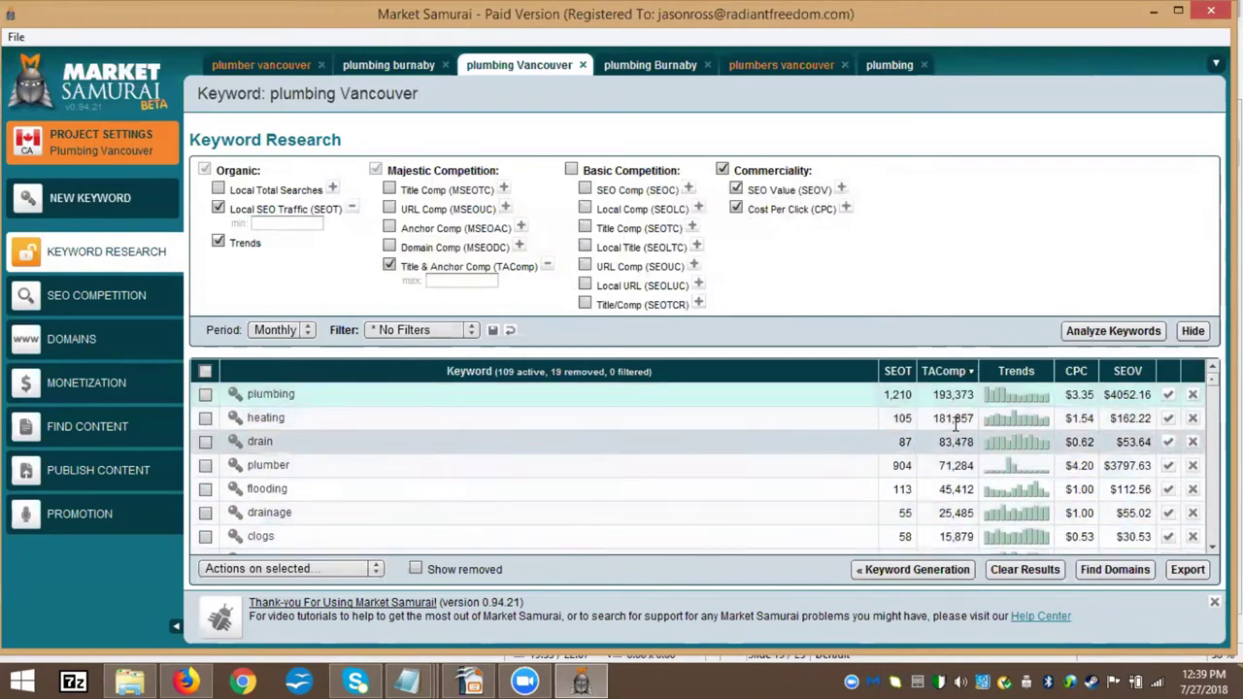
pyautogui.moveTo(955, 371)
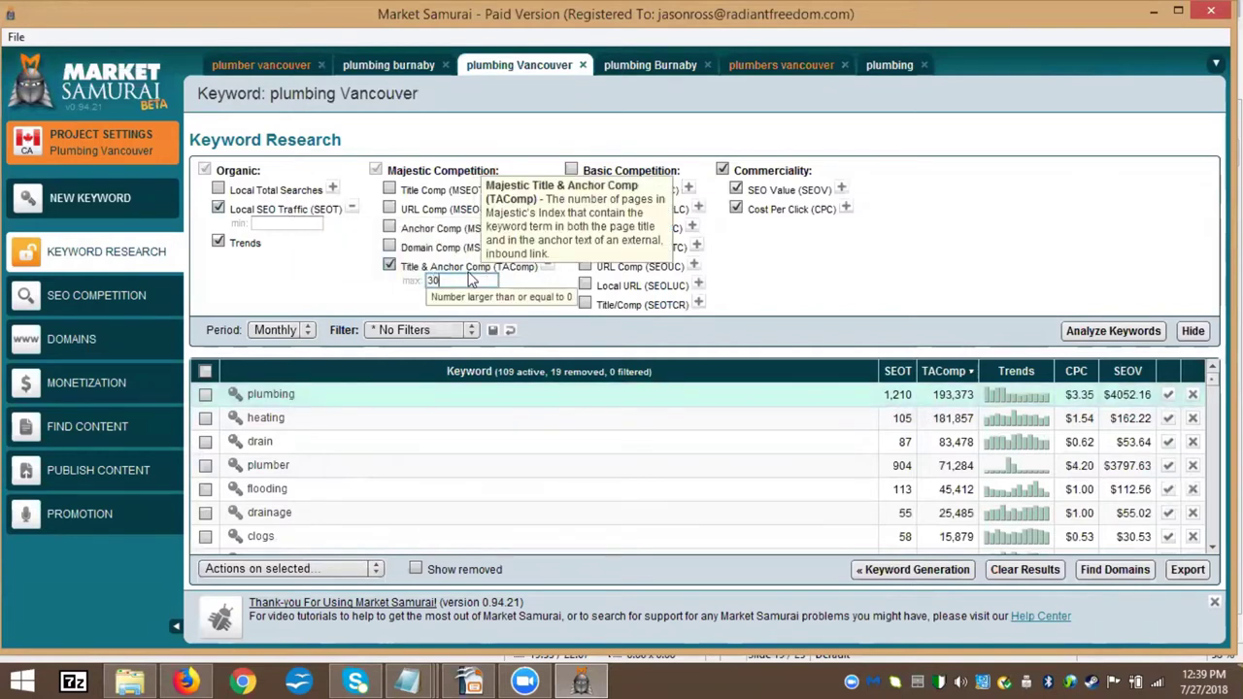
pyautogui.press('Return')
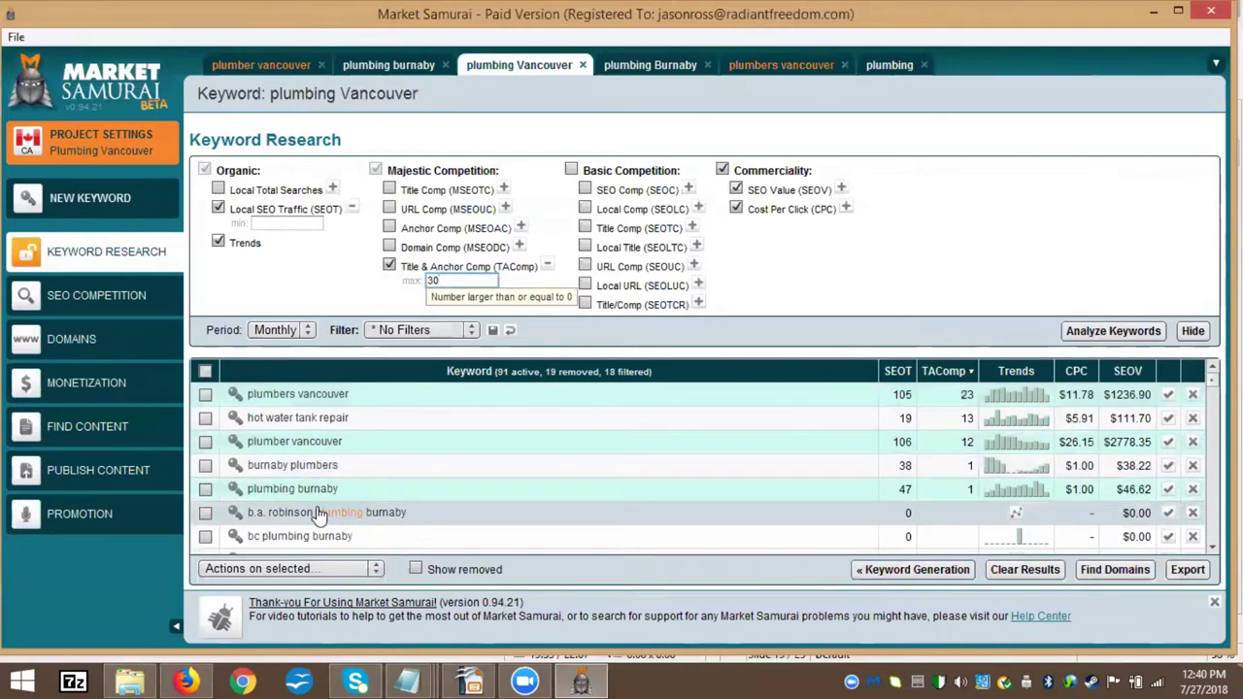
# Switch to OpenOffice Impress and present SEO-Lesson-06-2.odp from slide 19 through the "Strength of Competition" slide
pyautogui.moveTo(450, 680)
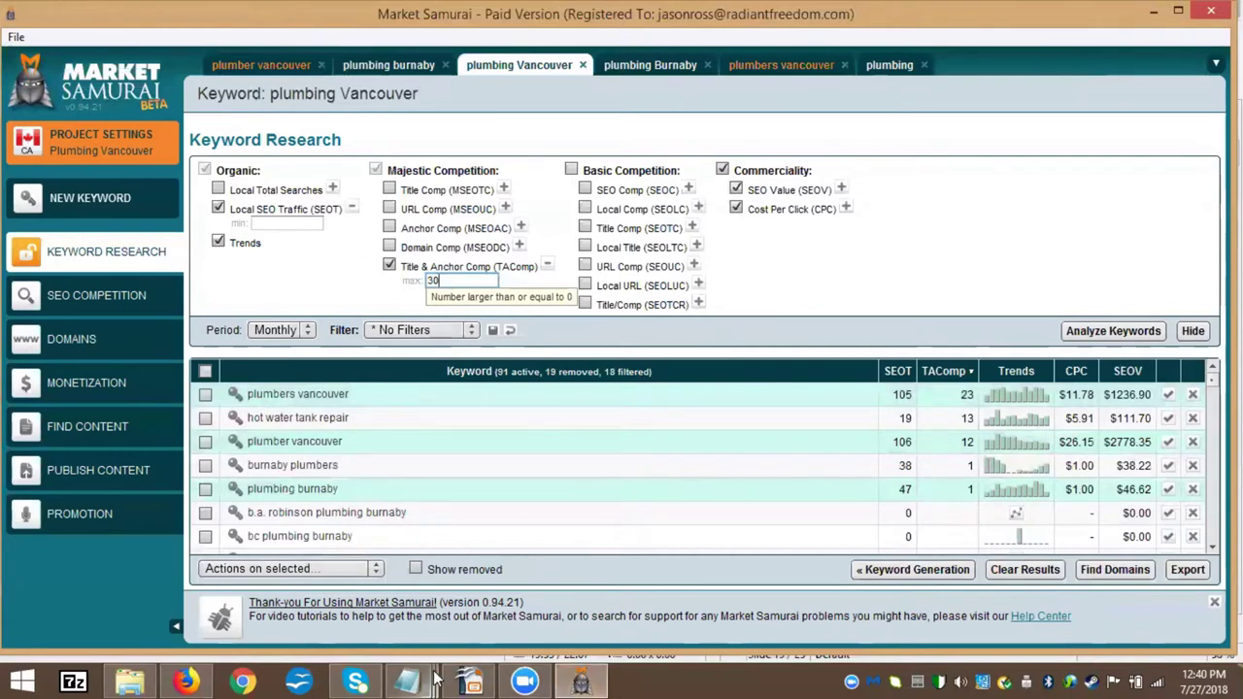
pyautogui.click(478, 632)
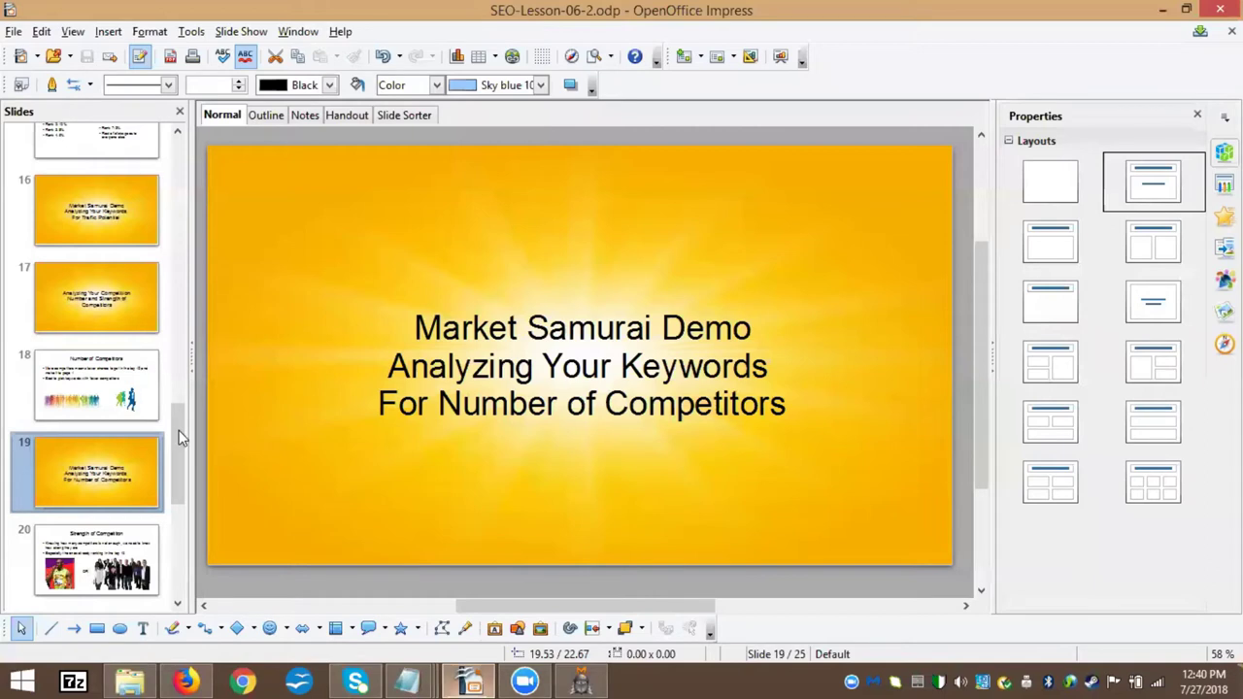
pyautogui.scroll(-3, 174, 452)
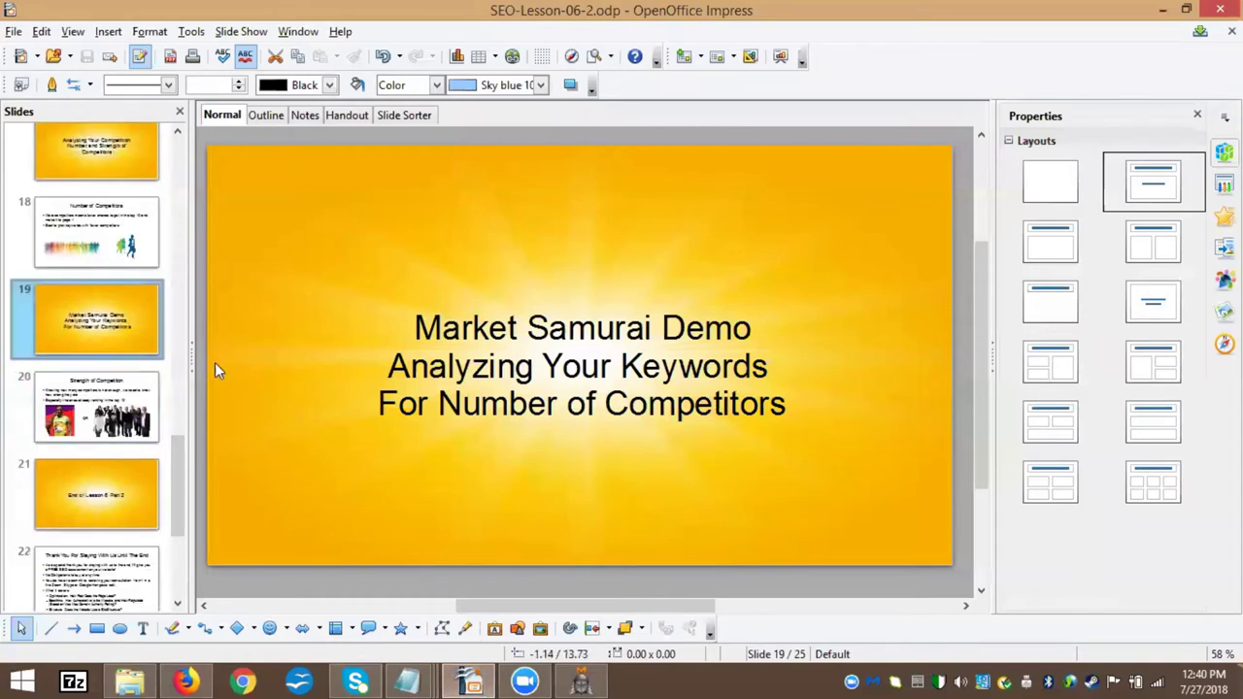
pyautogui.click(452, 374)
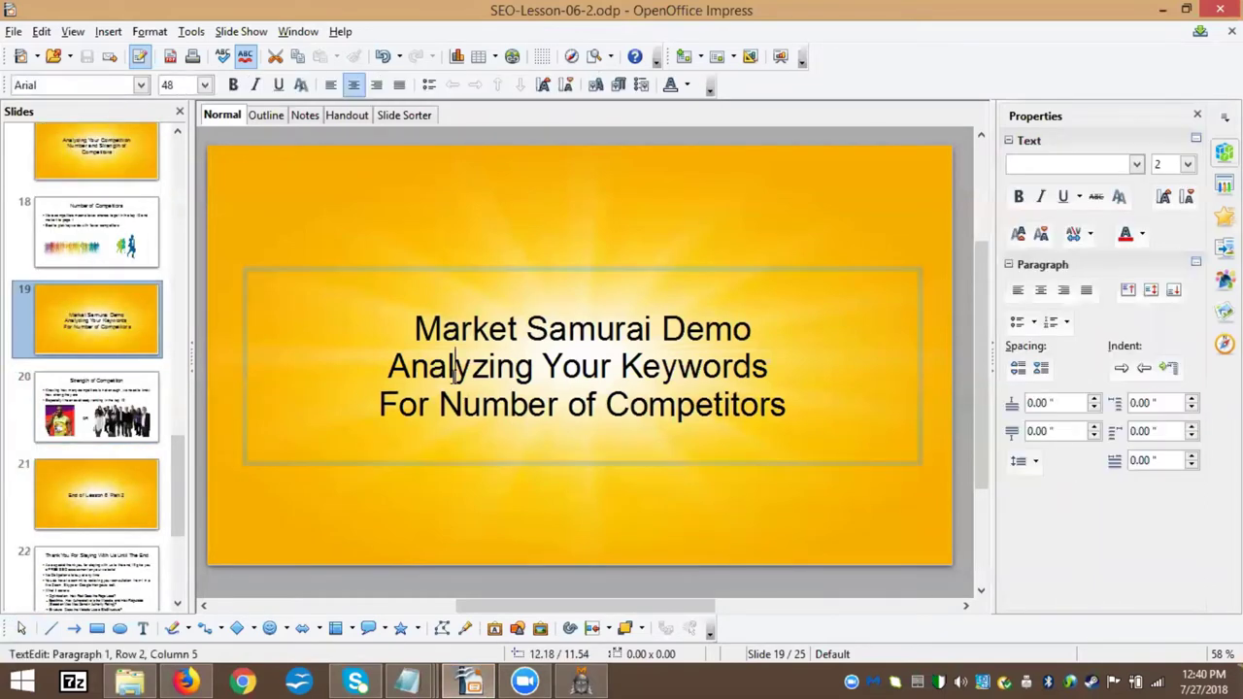
pyautogui.press('F5')
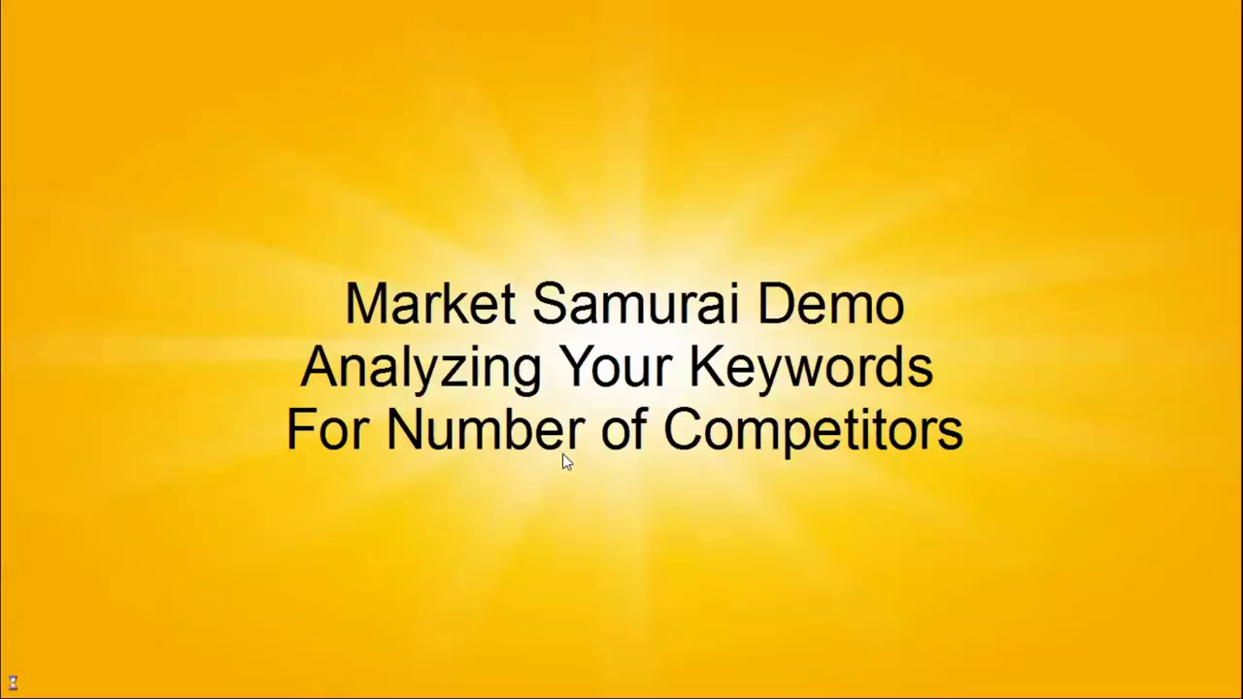
pyautogui.click(562, 454)
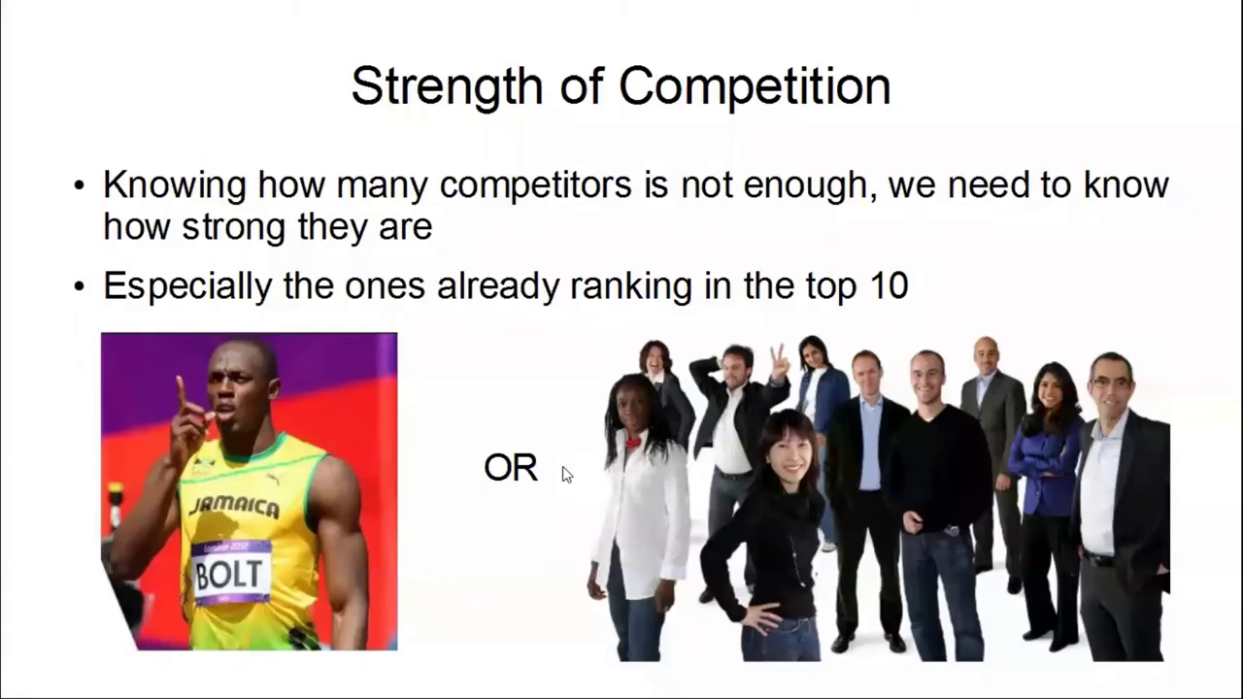
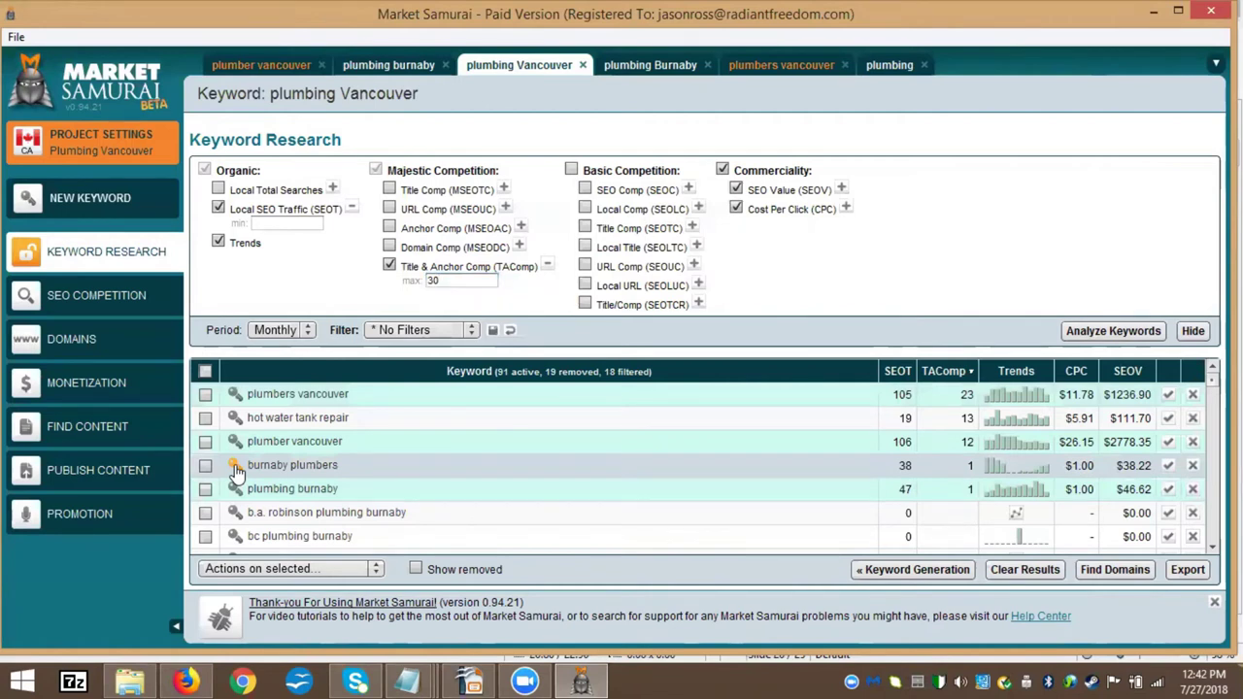
# Add "burnaby plumbers" from the keyword list as its own keyword tab and open its SEO Competition page
pyautogui.click(236, 467)
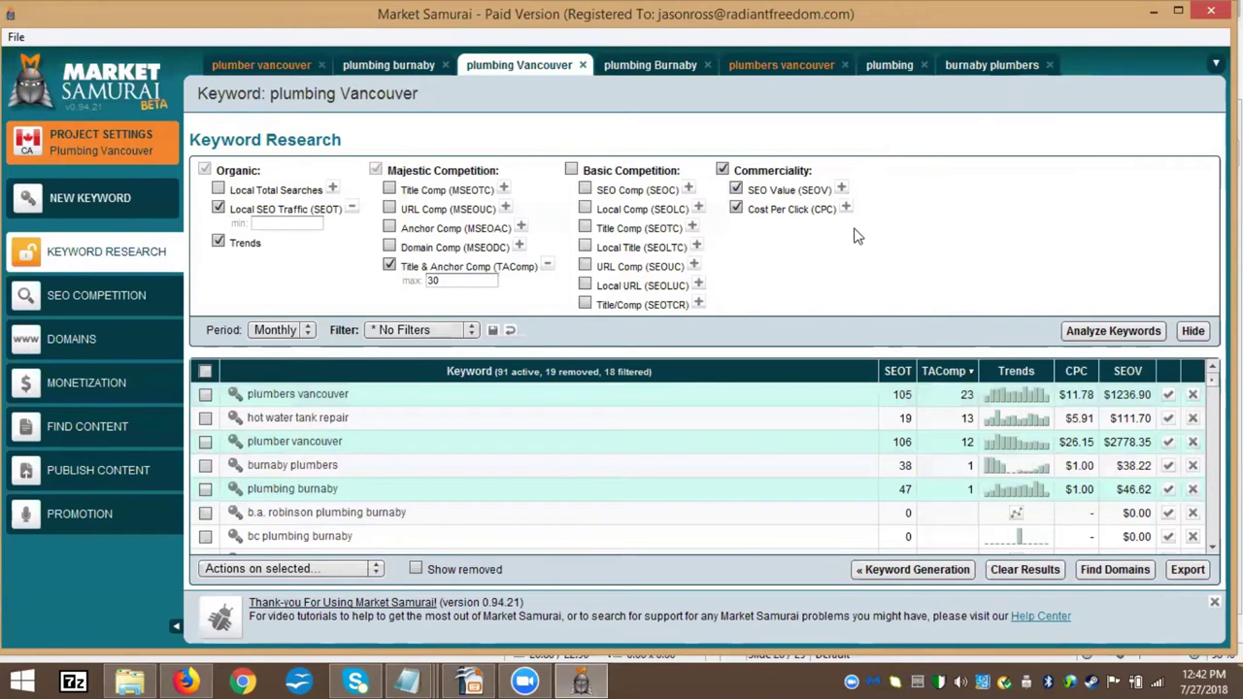
pyautogui.click(993, 76)
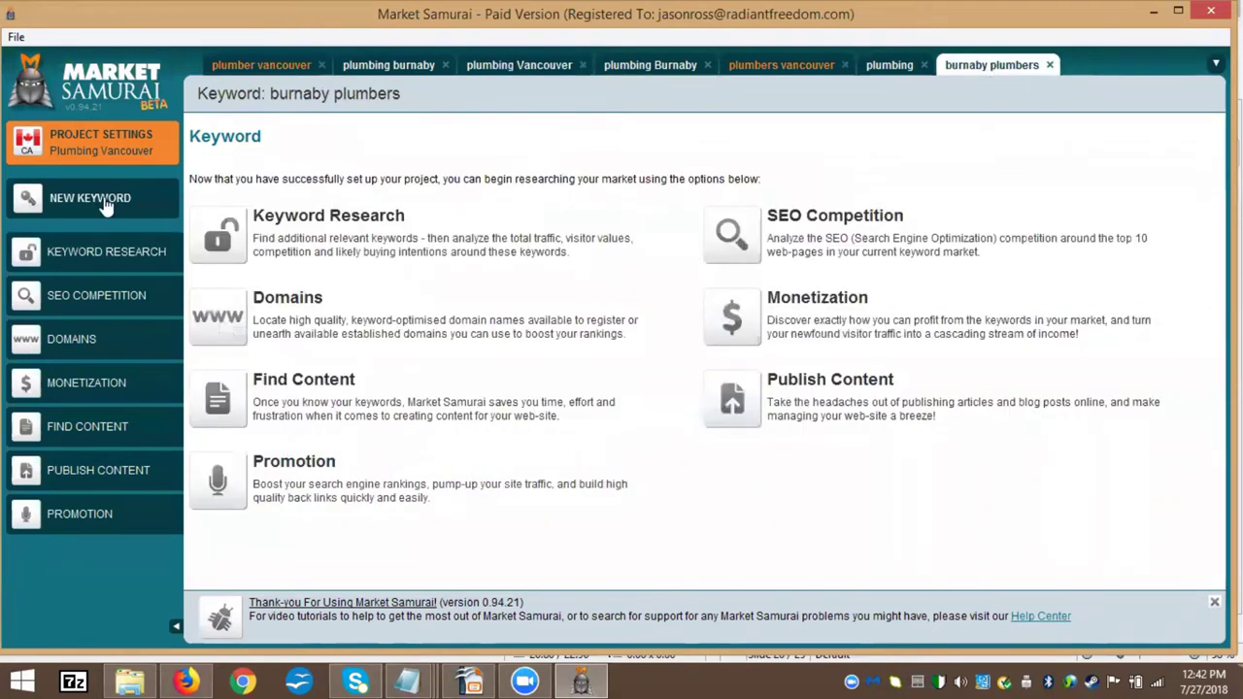
pyautogui.click(735, 233)
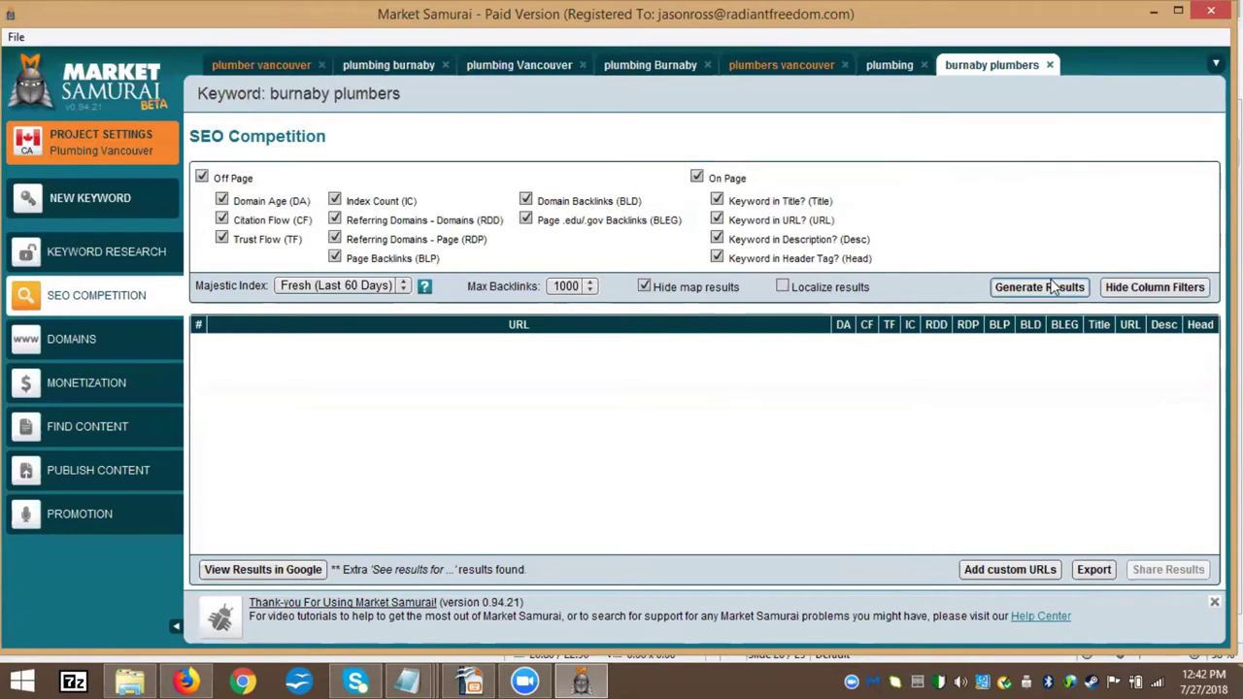
# Examine the domain age, flow and index count columns in the SEO Competition results of "plumber vancouver" and "plumbing burnaby"
pyautogui.click(255, 66)
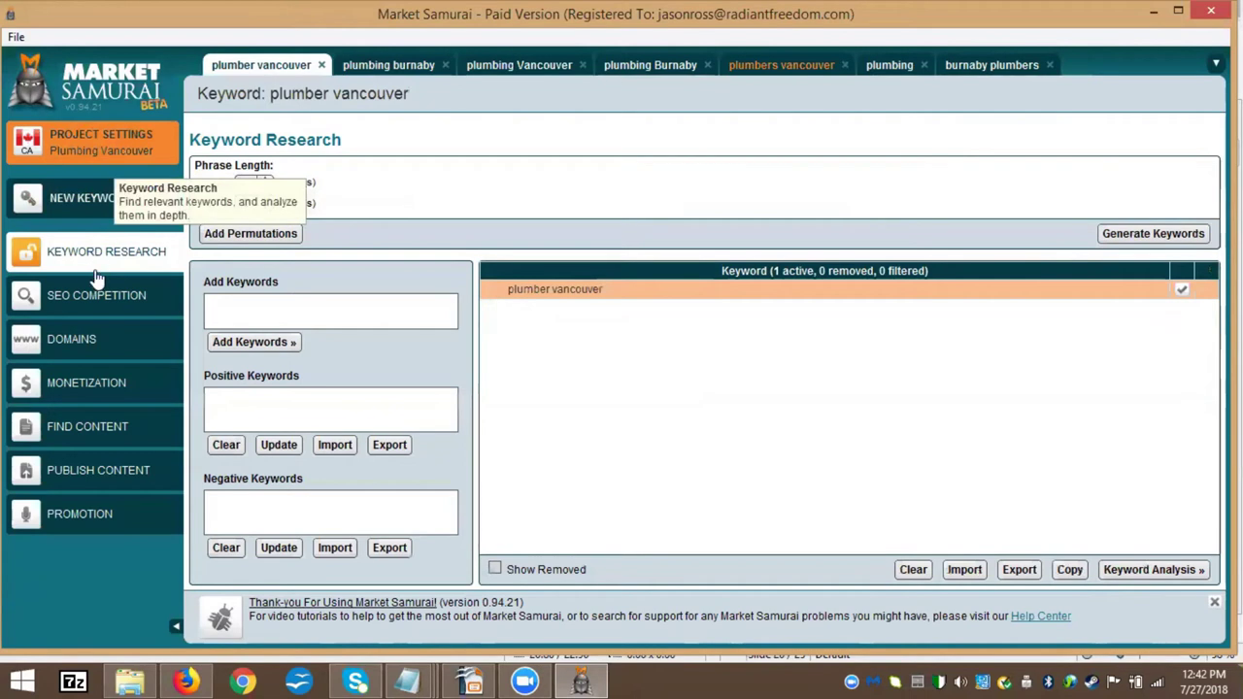
pyautogui.click(105, 311)
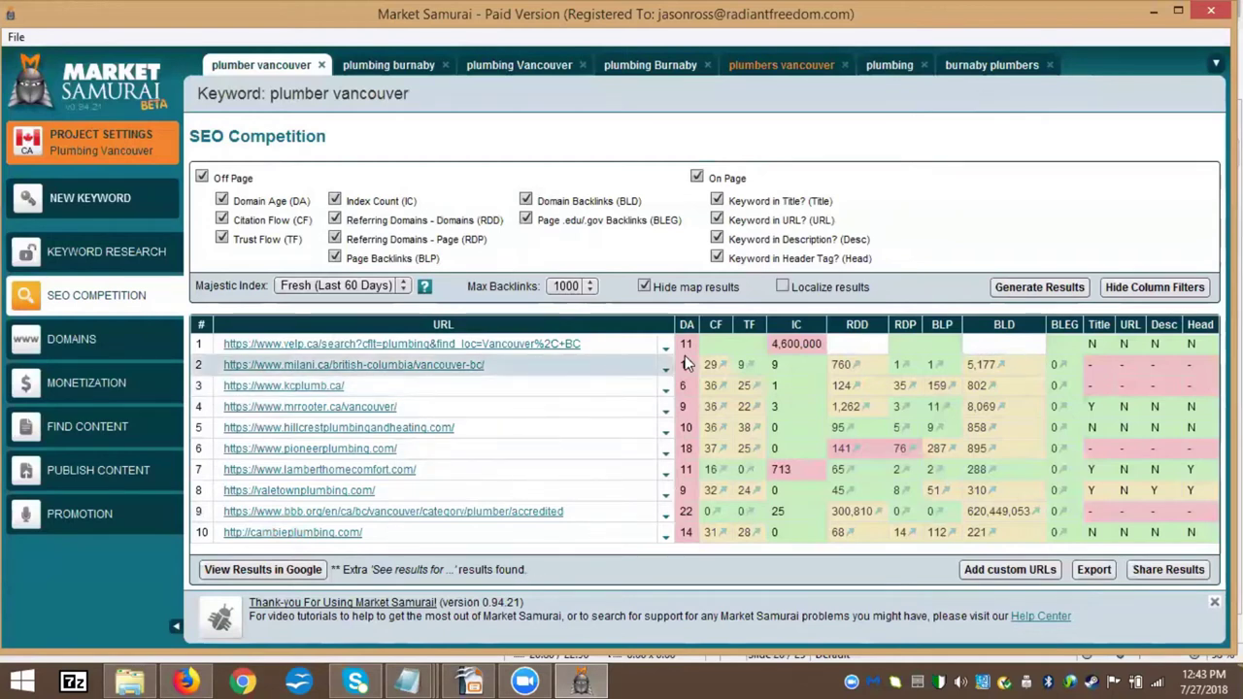
pyautogui.moveTo(690, 333)
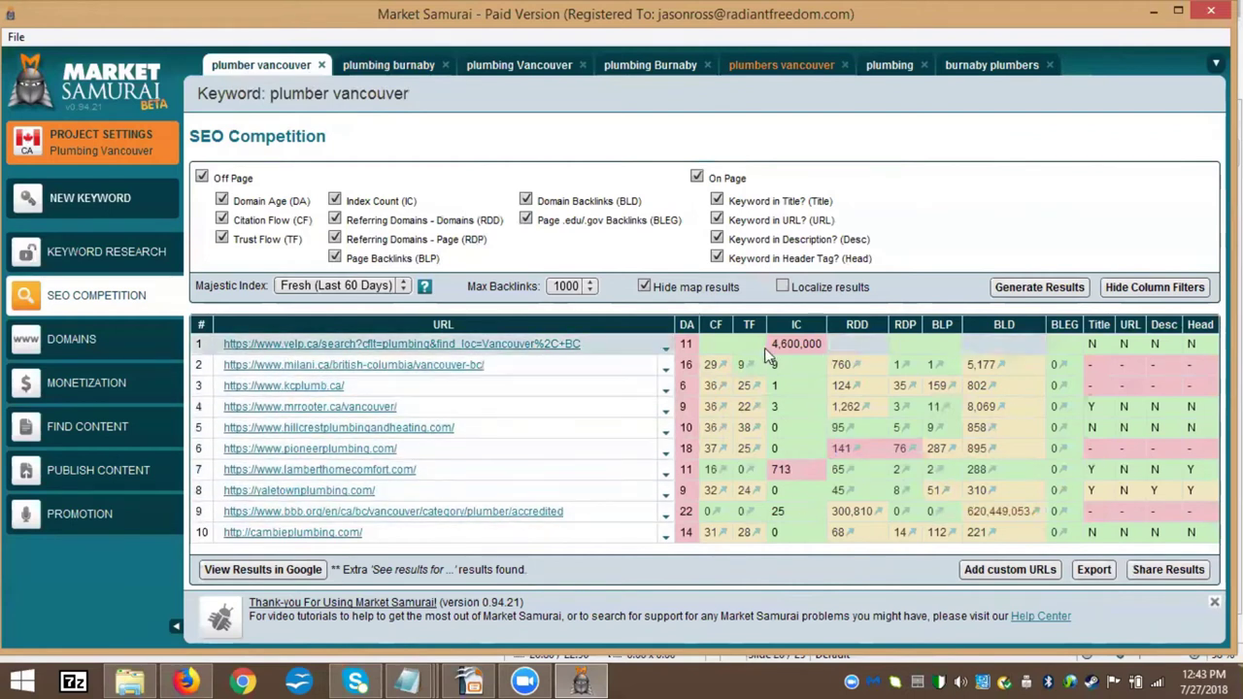
pyautogui.click(385, 68)
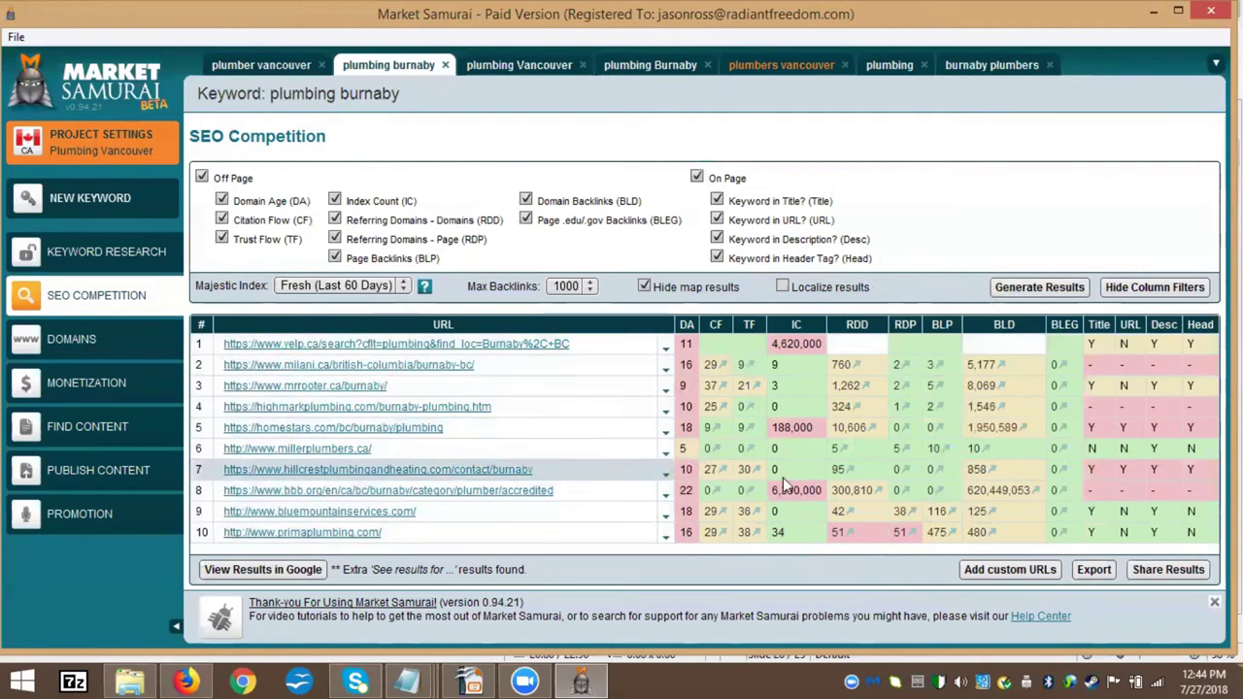
# Look through the "plumbing Vancouver" and "plumbing Burnaby" keyword lists and the SEO Competition pages of "plumbers vancouver", "plumbing" and "burnaby plumbers"
pyautogui.click(520, 65)
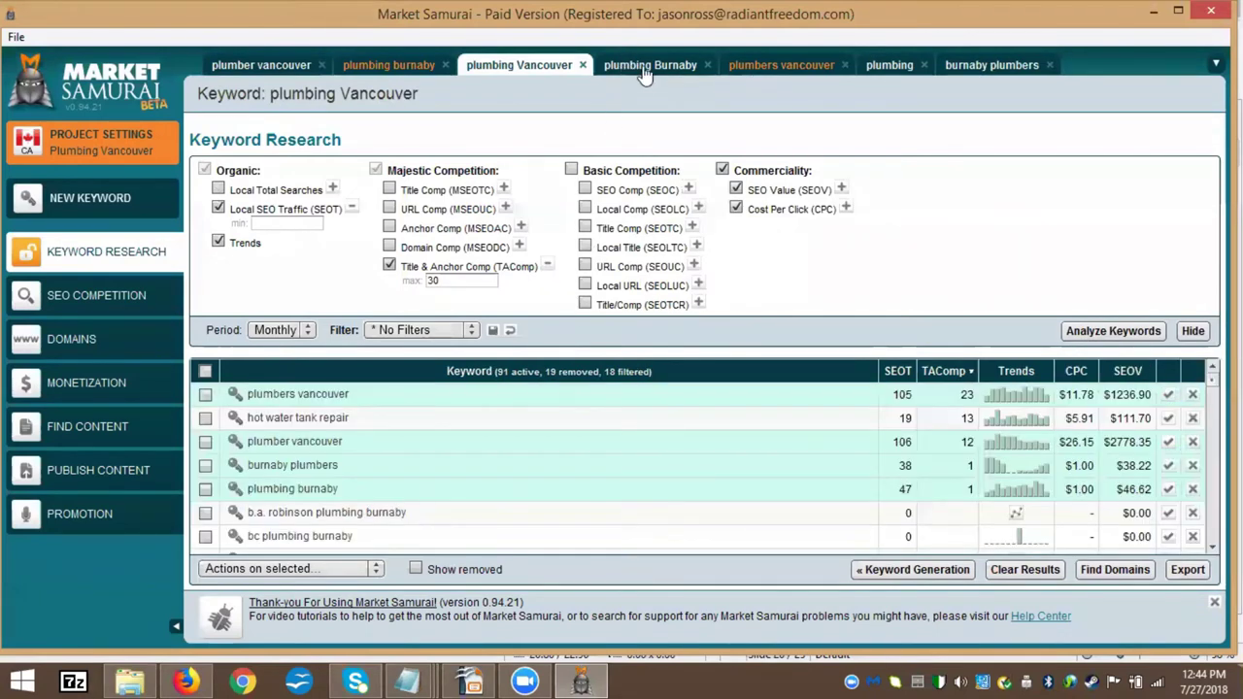
pyautogui.click(643, 68)
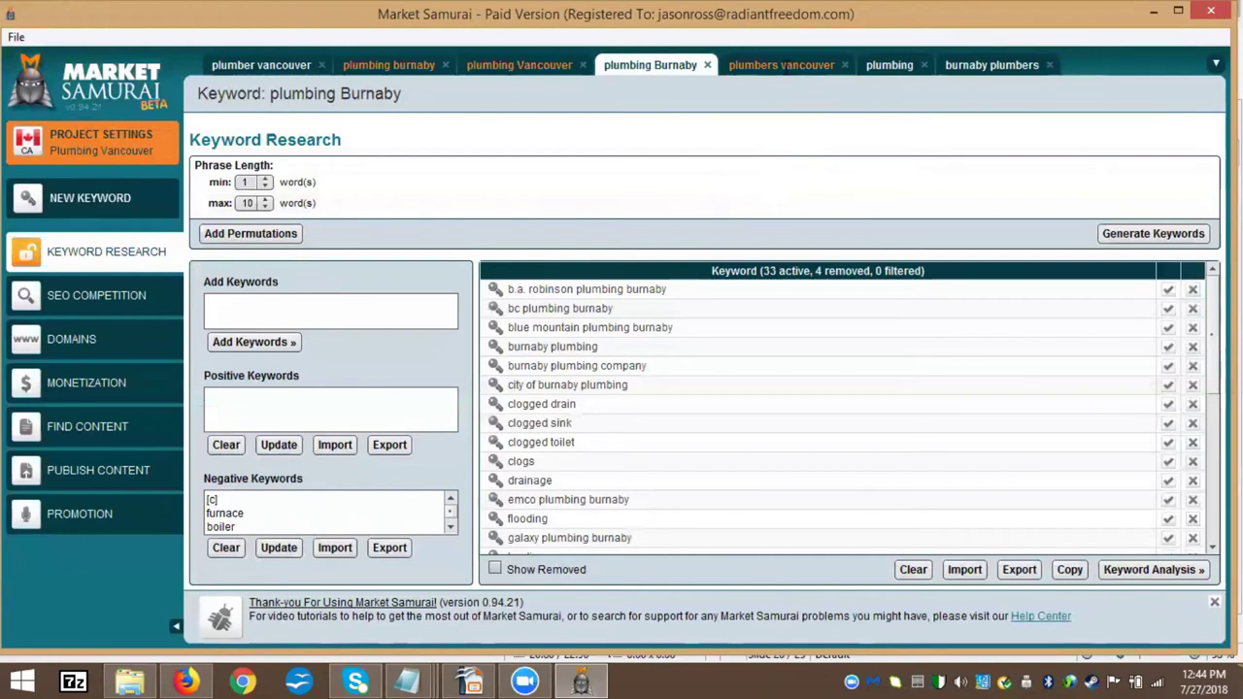
pyautogui.click(777, 73)
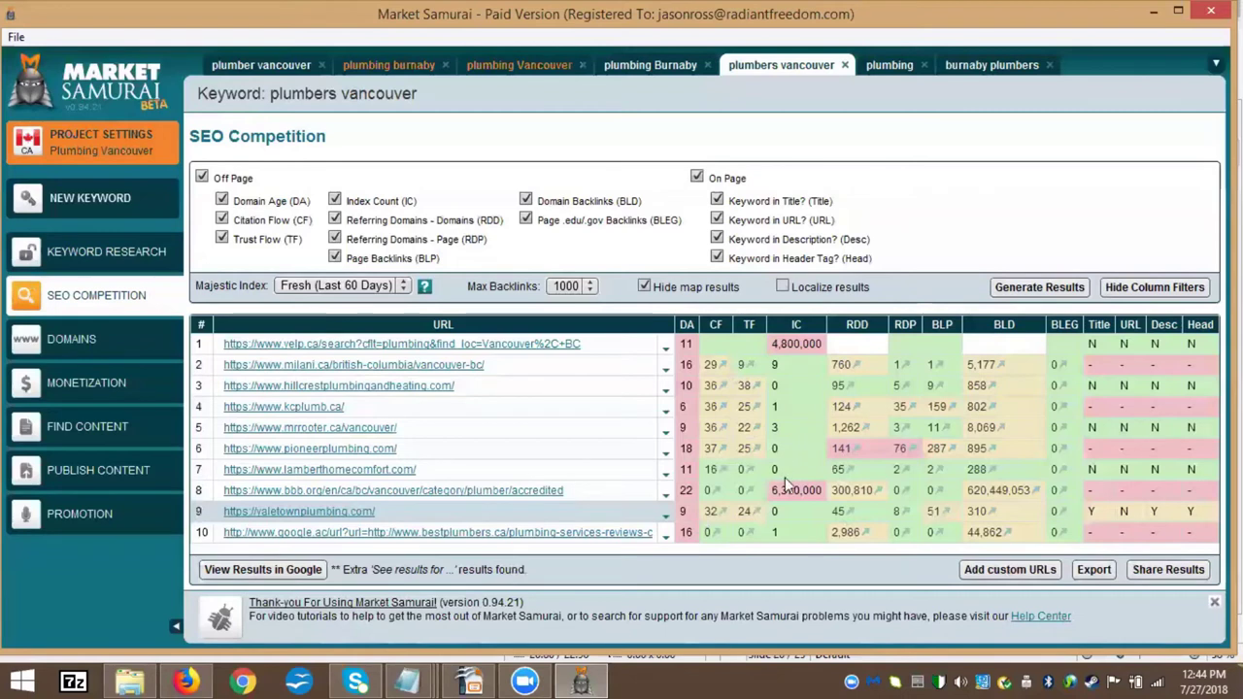
pyautogui.click(887, 68)
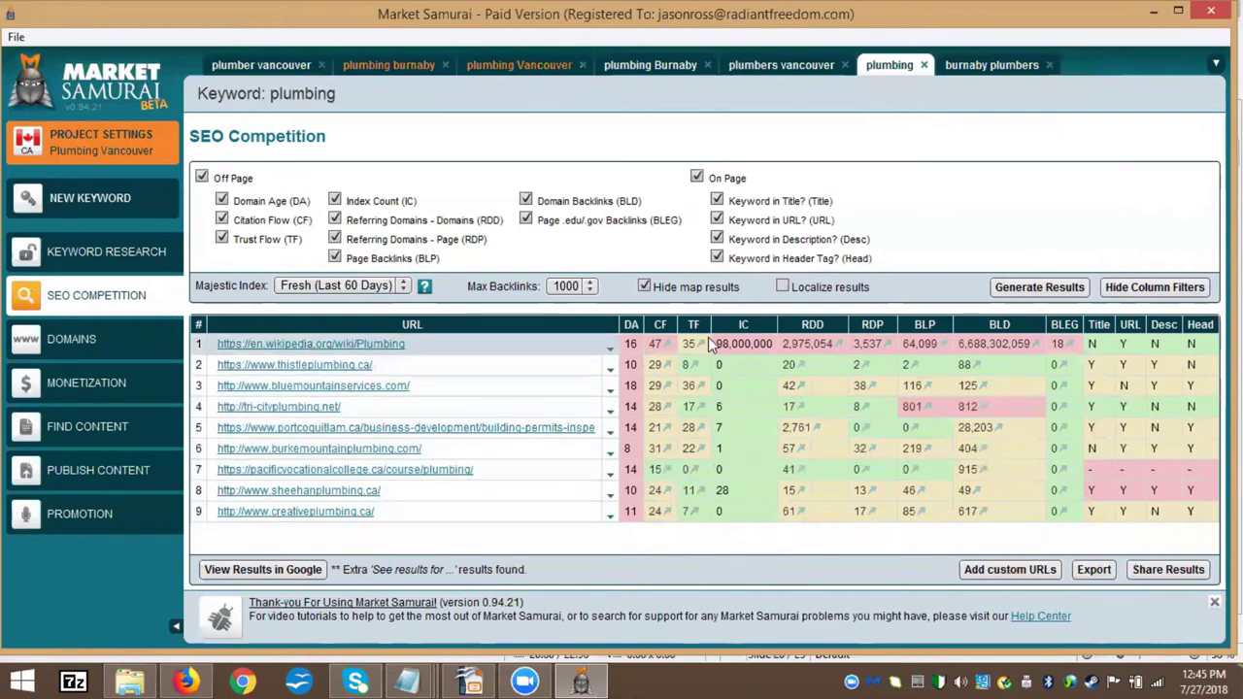
pyautogui.click(976, 68)
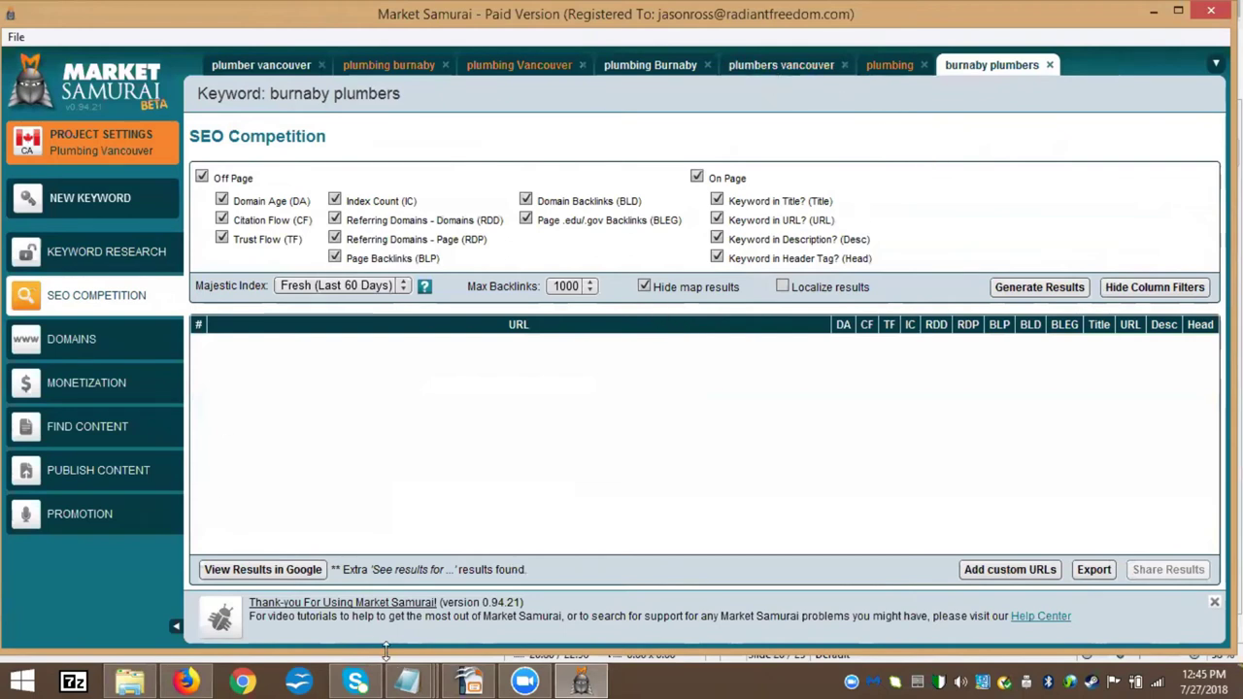
# Check the "Strength of Competition" slide in OpenOffice Impress and return to the "plumbing Vancouver" keyword analysis in Market Samurai
pyautogui.click(469, 680)
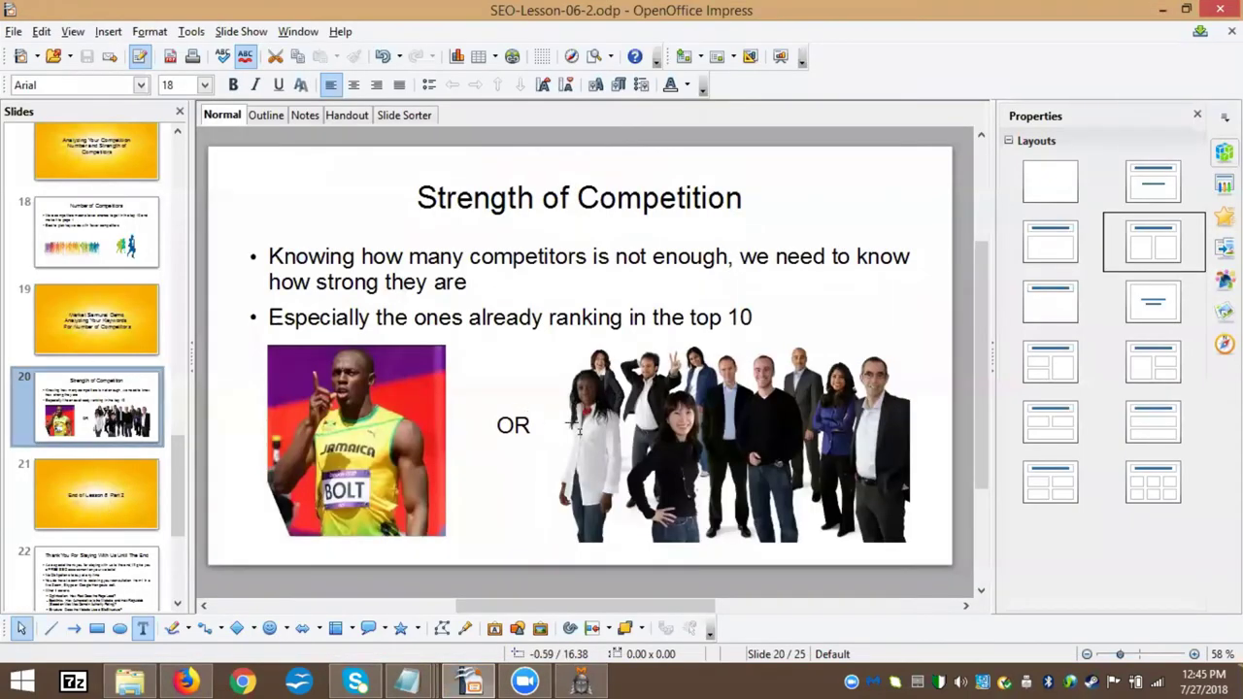
pyautogui.click(580, 680)
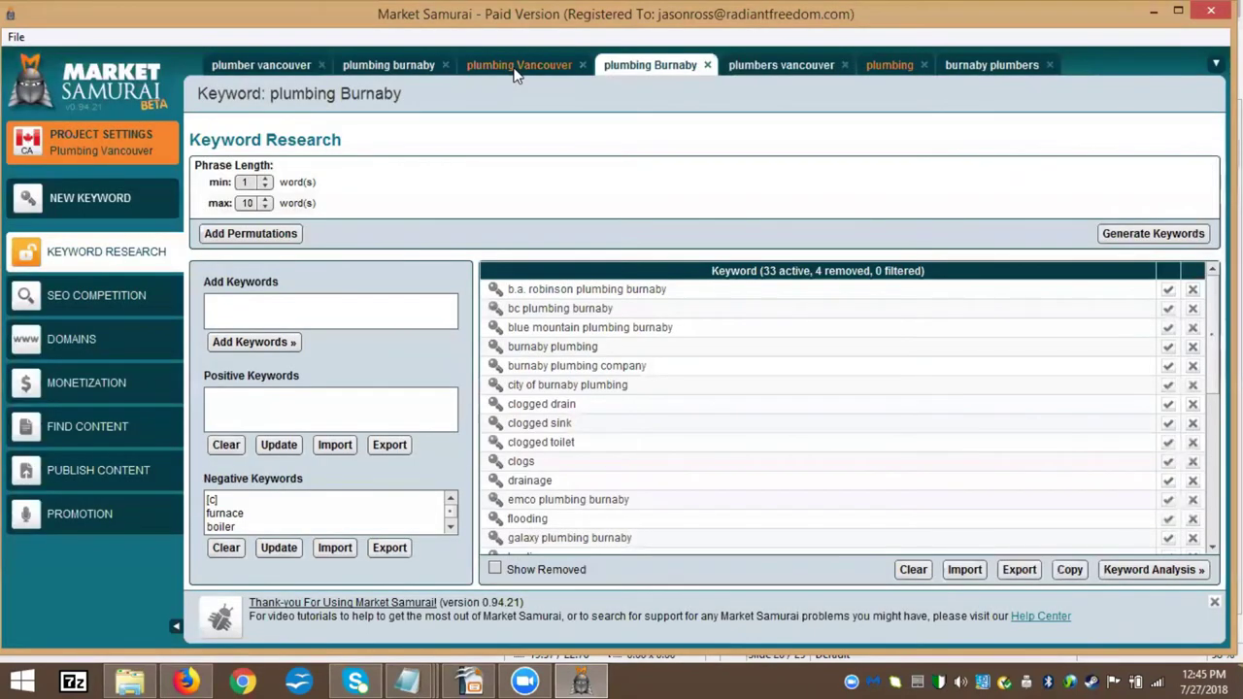
pyautogui.click(516, 68)
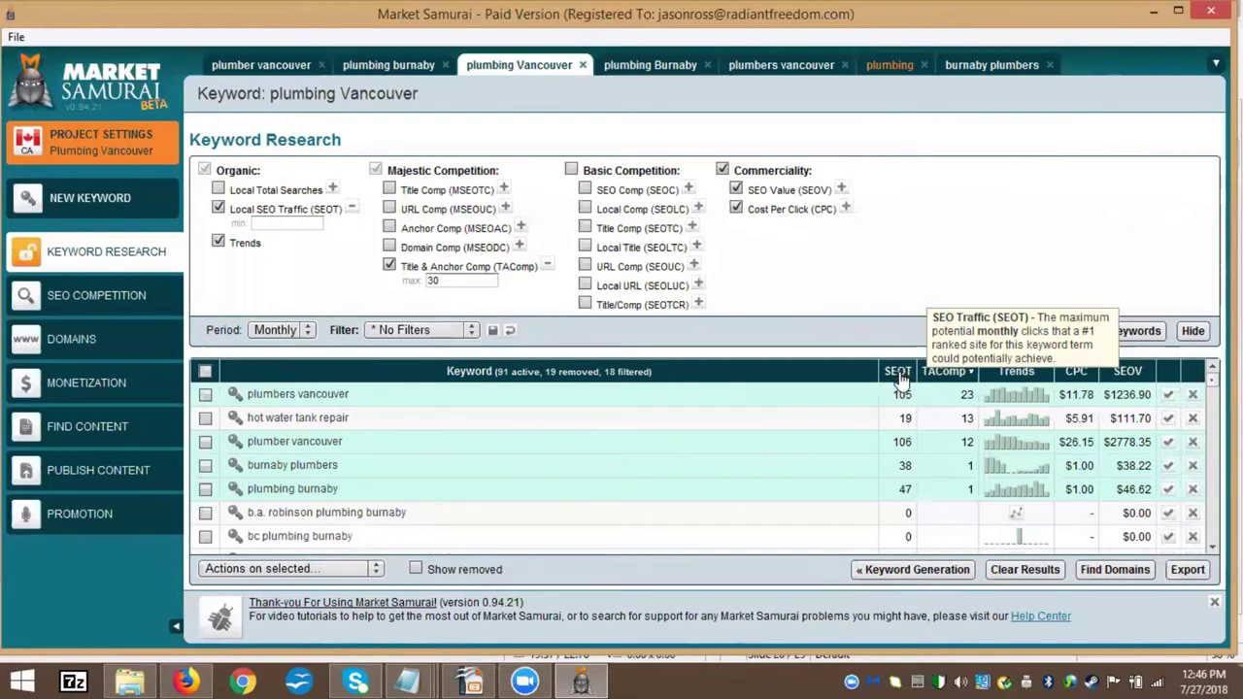
# Sort the "plumbing Vancouver" keyword list by SEO traffic from highest to lowest and add the Local Total Searches column
pyautogui.click(901, 377)
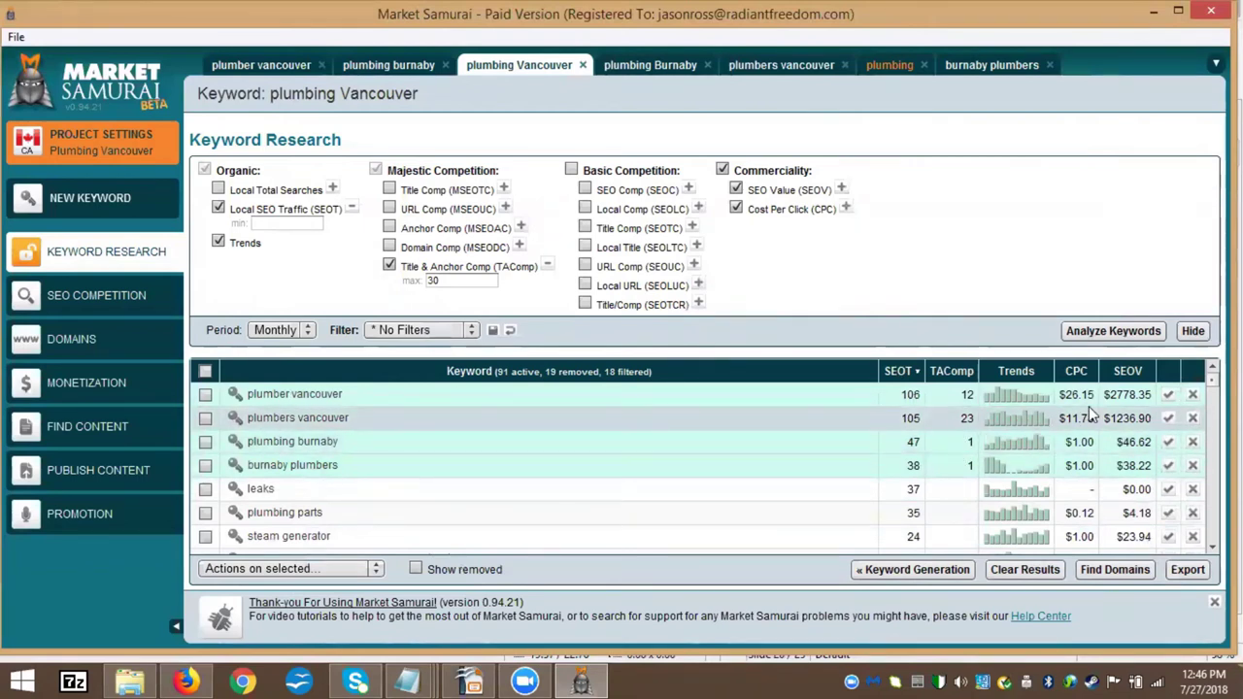
pyautogui.moveTo(1026, 418)
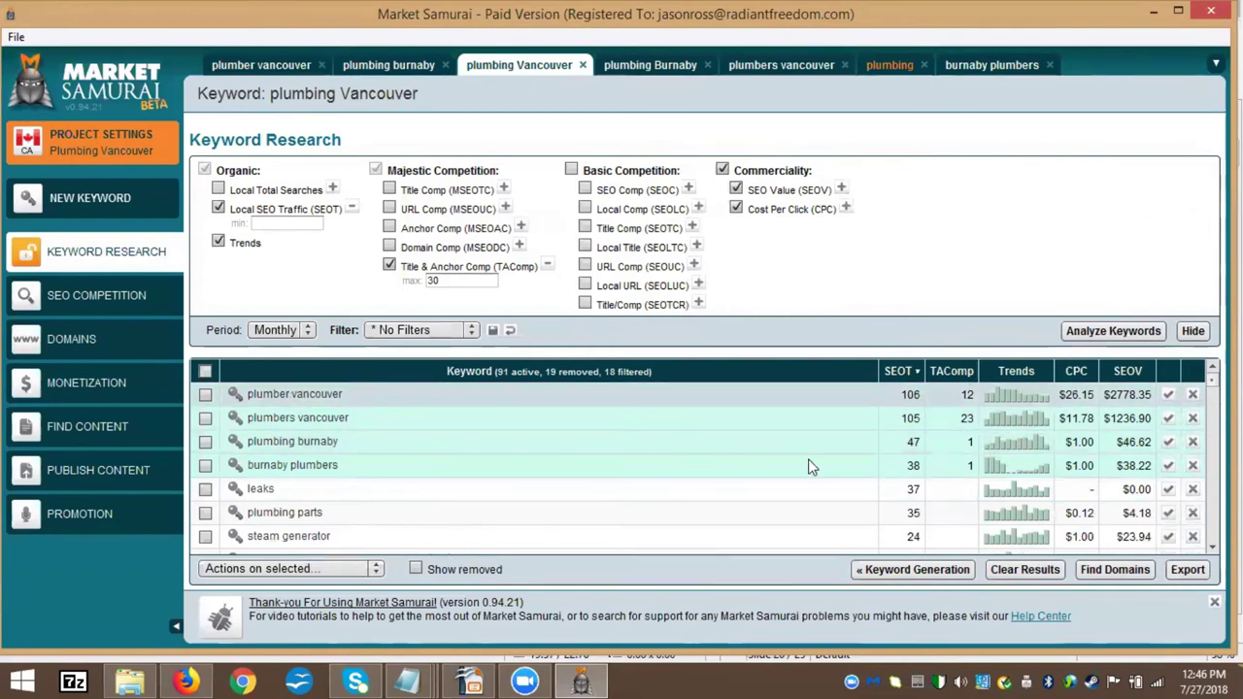
pyautogui.moveTo(1079, 386)
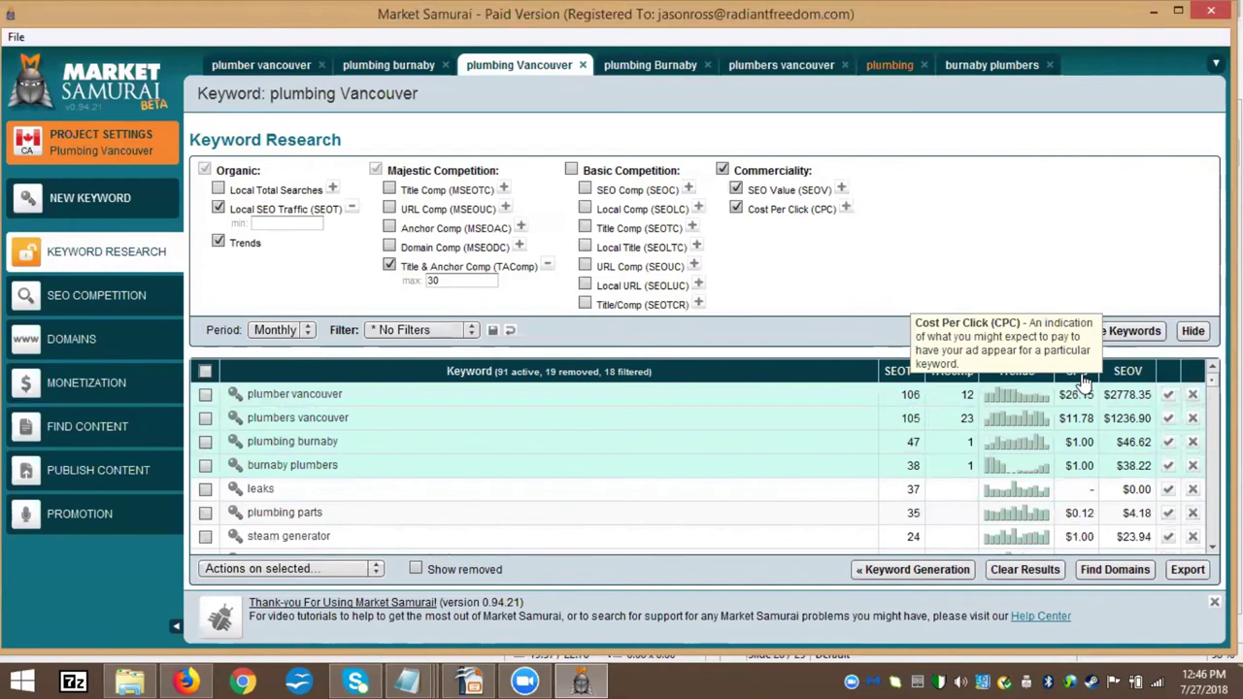
pyautogui.click(218, 190)
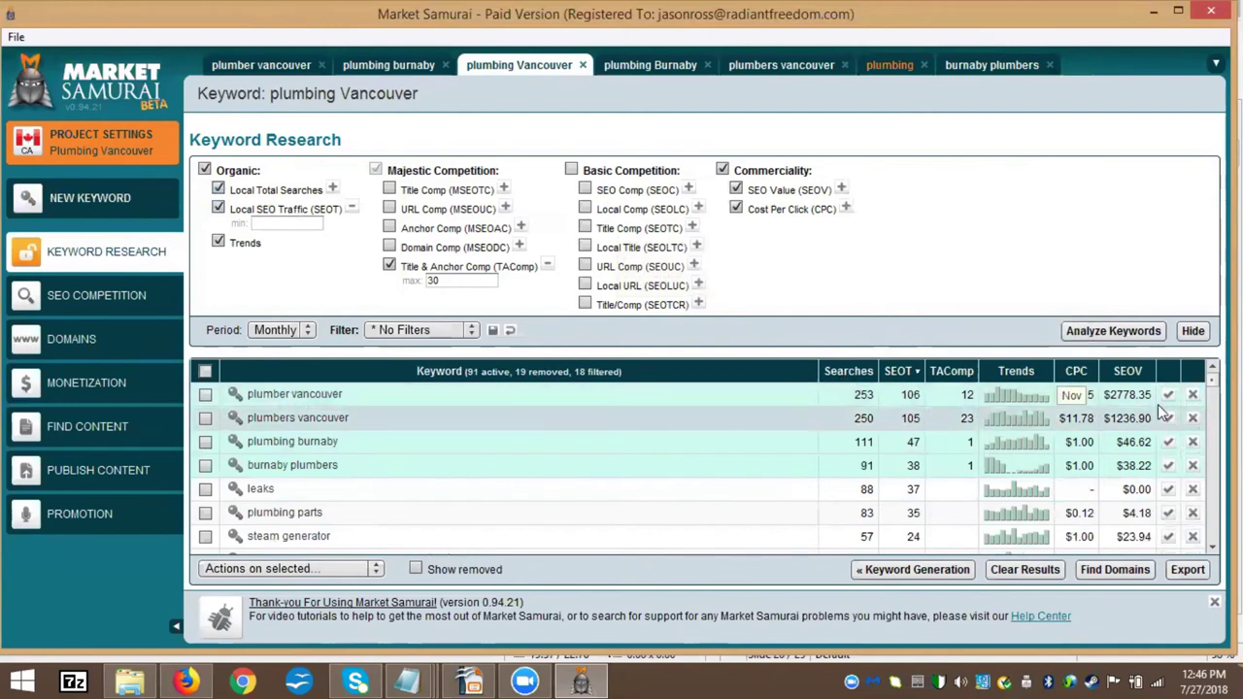
# Check the SEO value of the Vancouver and Burnaby keywords, and switch to the "End of Lesson 6 Part 2" slide in OpenOffice Impress
pyautogui.moveTo(1134, 384)
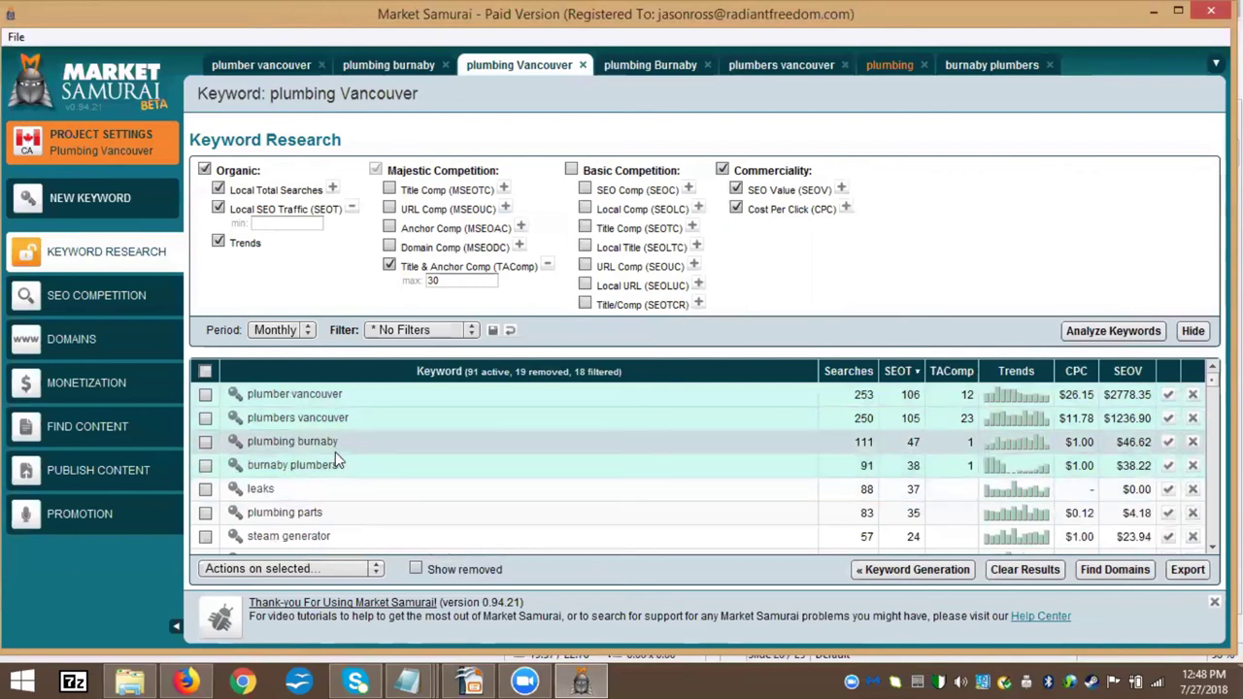
pyautogui.click(374, 400)
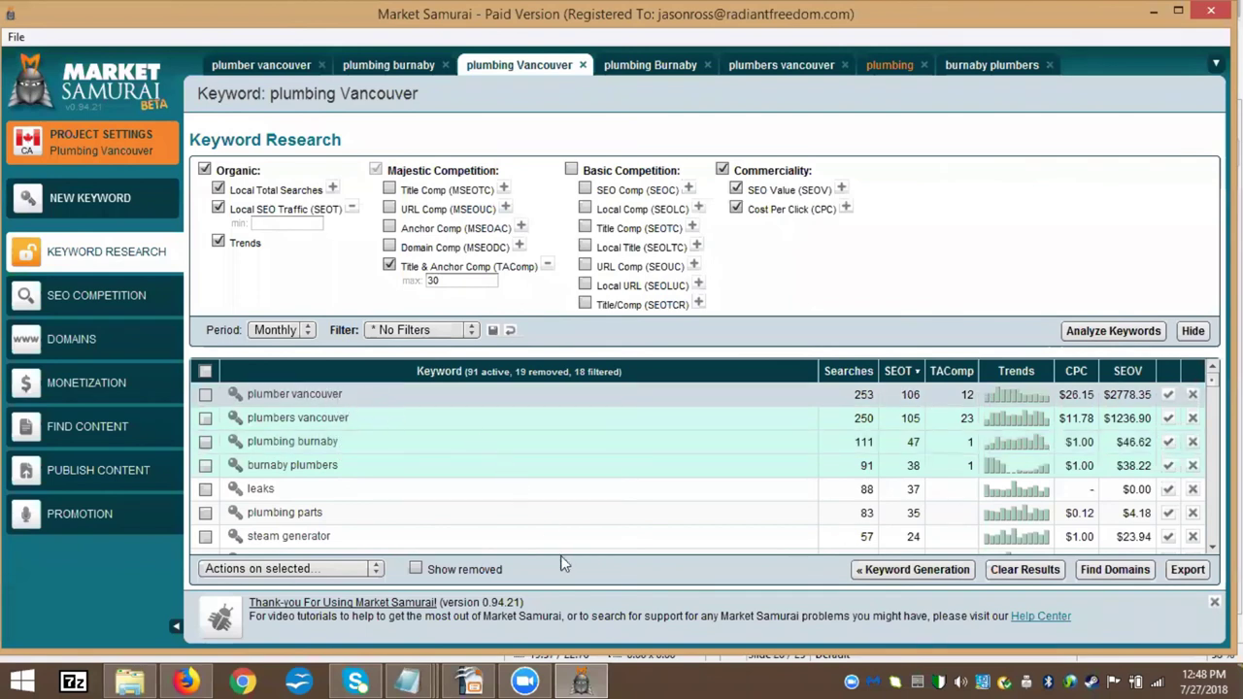
pyautogui.click(580, 681)
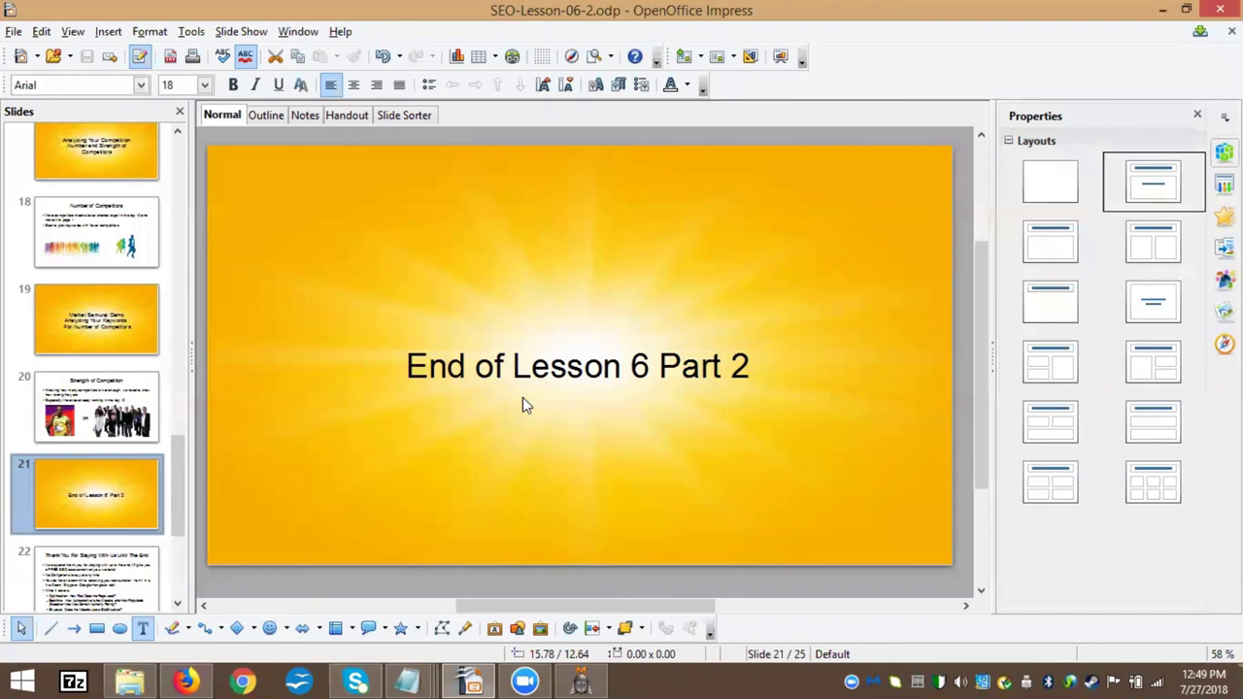